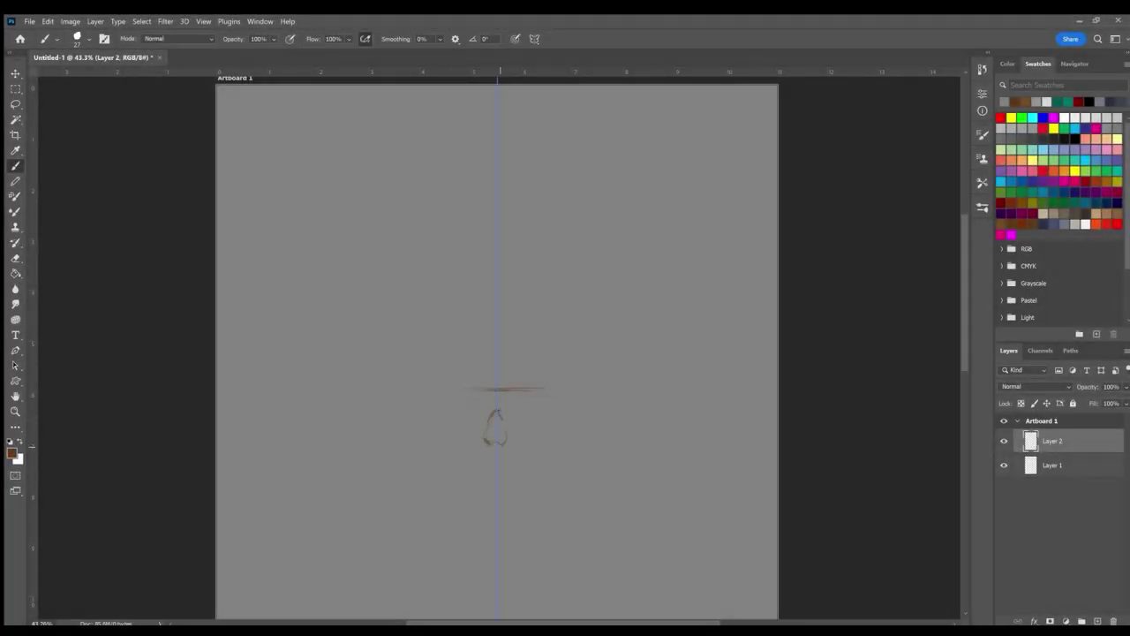
# Step: Sketch the skull's nose, brow line and mouth edge in brown on Layer 2
pyautogui.moveTo(505, 445); pyautogui.dragTo(485, 436)
pyautogui.moveTo(483, 394)
pyautogui.mouseDown()
pyautogui.moveTo(481, 422)
pyautogui.moveTo(510, 422)
pyautogui.moveTo(458, 389)
pyautogui.moveTo(536, 395)
pyautogui.mouseUp()
pyautogui.moveTo(496, 467); pyautogui.dragTo(505, 479)
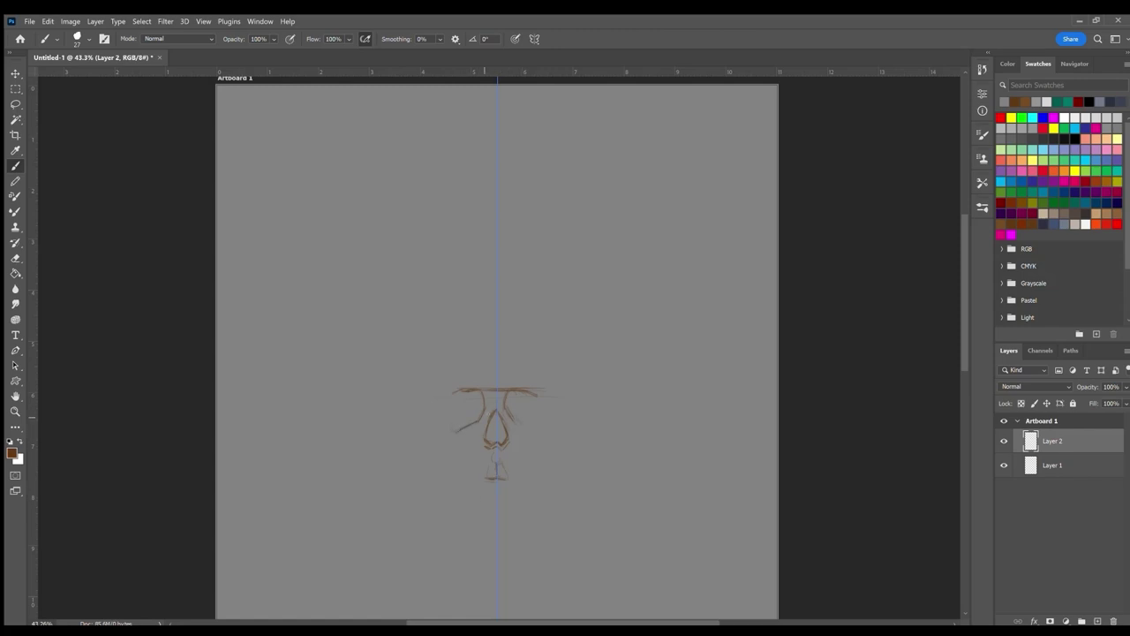
pyautogui.moveTo(512, 420); pyautogui.dragTo(531, 432)
pyautogui.moveTo(464, 473); pyautogui.dragTo(468, 500)
# Step: Outline the skull's cranium, cheekbones and jaw
pyautogui.moveTo(533, 397); pyautogui.dragTo(536, 424)
pyautogui.moveTo(452, 403); pyautogui.dragTo(438, 432)
pyautogui.moveTo(465, 374); pyautogui.dragTo(491, 358)
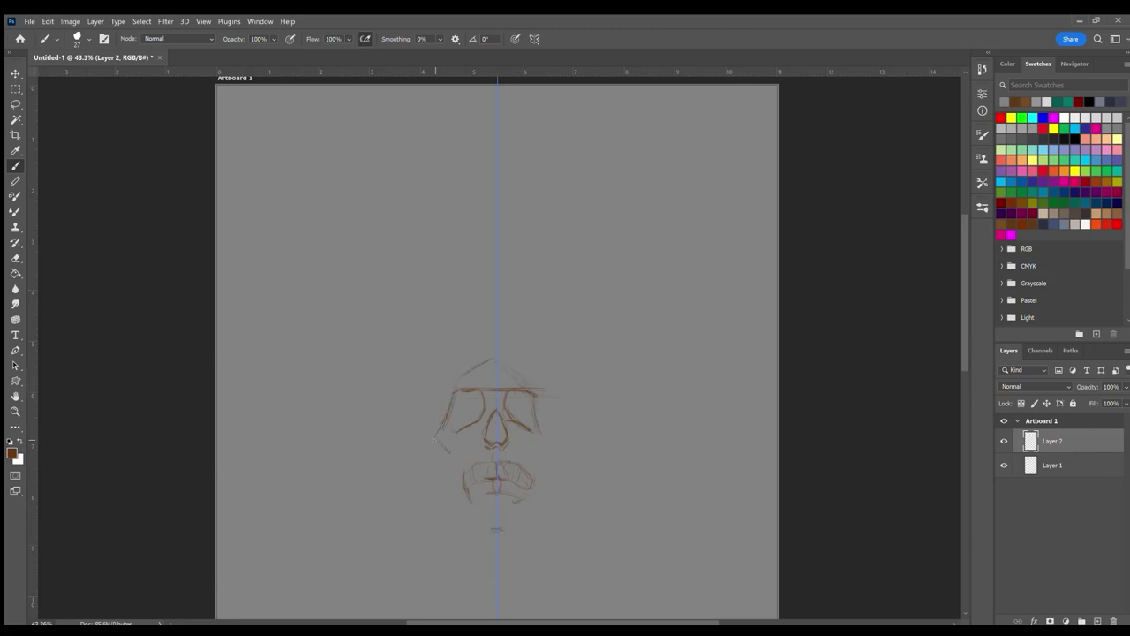
pyautogui.moveTo(535, 438); pyautogui.dragTo(546, 450)
pyautogui.moveTo(457, 420); pyautogui.dragTo(477, 431)
pyautogui.moveTo(537, 412); pyautogui.dragTo(544, 433)
pyautogui.moveTo(442, 429); pyautogui.dragTo(454, 501)
pyautogui.moveTo(546, 438); pyautogui.dragTo(551, 477)
# Step: Hatch both eye sockets, draw the right-side teeth and refine the skull's sides and crown
pyautogui.moveTo(457, 394)
pyautogui.mouseDown()
pyautogui.moveTo(477, 424)
pyautogui.moveTo(535, 427)
pyautogui.moveTo(505, 442)
pyautogui.moveTo(521, 483)
pyautogui.mouseUp()
pyautogui.moveTo(512, 480)
pyautogui.mouseDown()
pyautogui.moveTo(525, 488)
pyautogui.moveTo(466, 491)
pyautogui.moveTo(520, 498)
pyautogui.mouseUp()
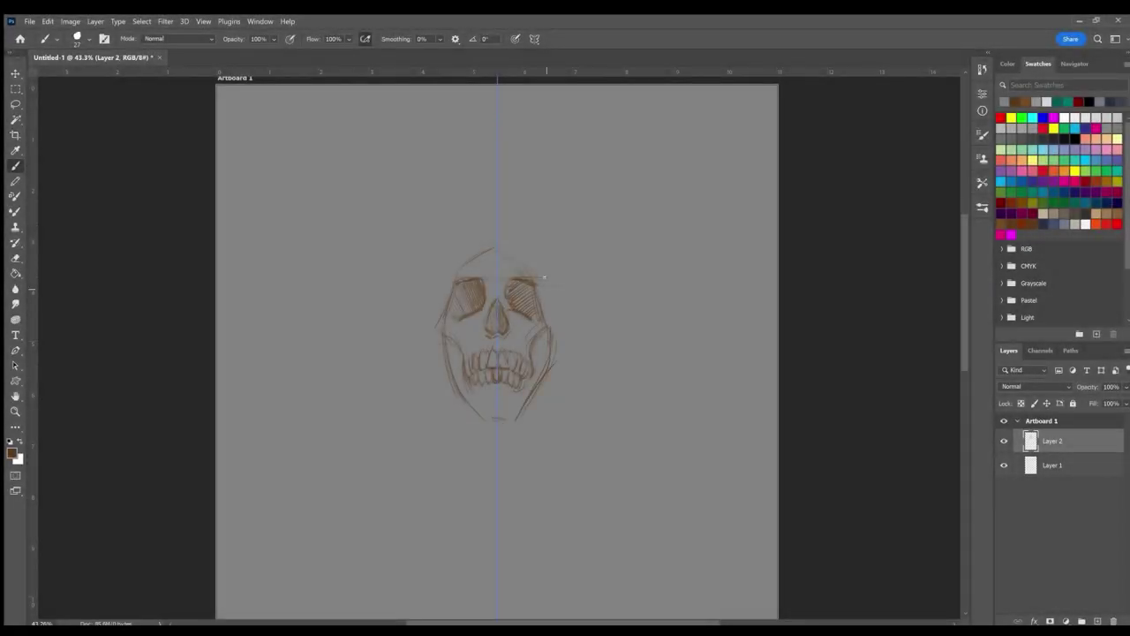
pyautogui.moveTo(548, 325); pyautogui.dragTo(547, 367)
pyautogui.moveTo(457, 350); pyautogui.dragTo(453, 382)
pyautogui.moveTo(481, 231); pyautogui.dragTo(502, 222)
pyautogui.moveTo(491, 249); pyautogui.dragTo(468, 265)
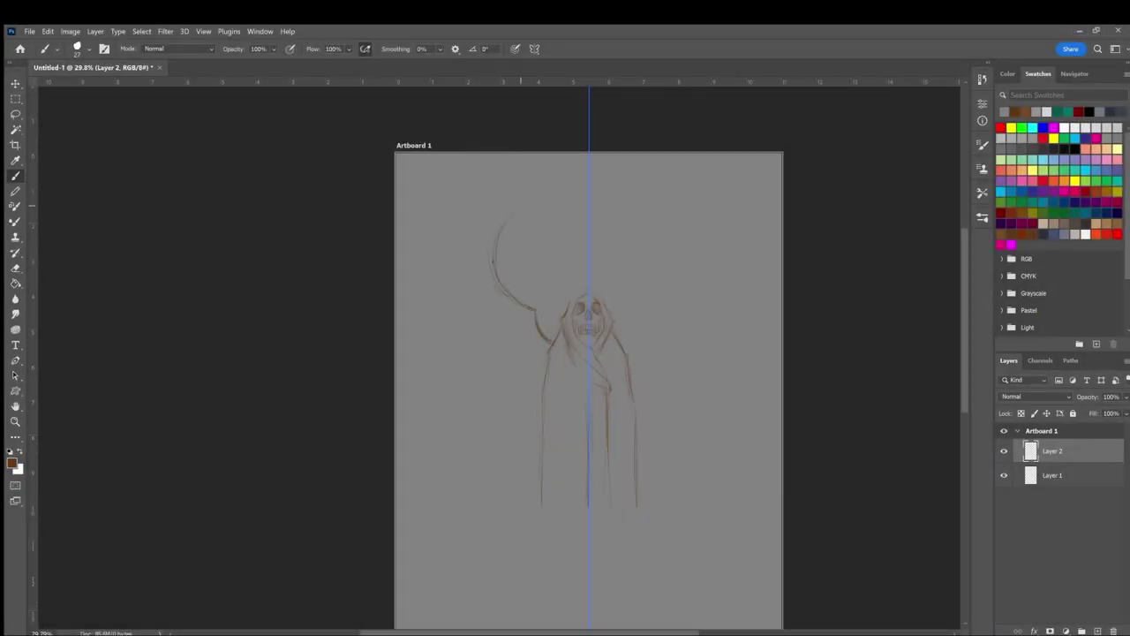
# Step: Brush the scythe blade's arc and inner curve plus the wing's edge arc, undoing one stray stroke
pyautogui.moveTo(494, 269)
pyautogui.mouseDown()
pyautogui.moveTo(535, 202)
pyautogui.moveTo(495, 203)
pyautogui.mouseUp()
pyautogui.moveTo(529, 406); pyautogui.dragTo(437, 261)
pyautogui.moveTo(546, 198); pyautogui.dragTo(466, 254)
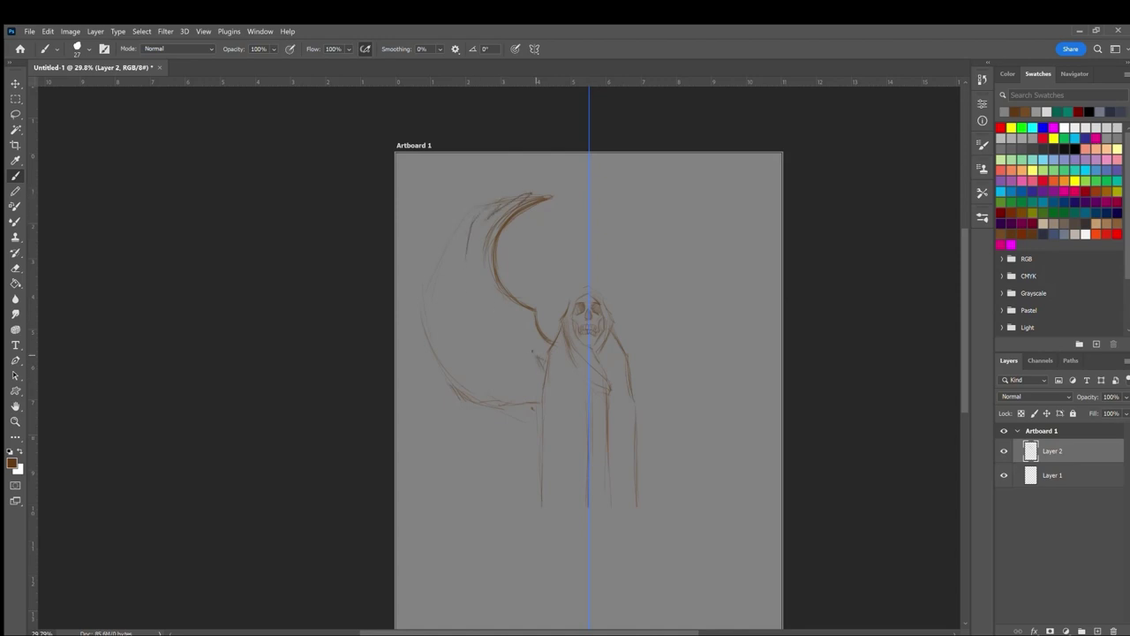
pyautogui.moveTo(537, 357); pyautogui.dragTo(524, 363)
pyautogui.hotkey('ctrl', 'z')
pyautogui.moveTo(487, 302); pyautogui.dragTo(473, 318)
pyautogui.moveTo(488, 256); pyautogui.dragTo(483, 284)
# Step: Add strokes along the wing's lower edge
pyautogui.moveTo(543, 418); pyautogui.dragTo(526, 422)
pyautogui.scroll(-3, 588, 353)
pyautogui.moveTo(543, 397); pyautogui.dragTo(543, 438)
pyautogui.moveTo(640, 382); pyautogui.dragTo(640, 452)
pyautogui.scroll(2, 588, 353)
# Step: Lasso and duplicate the wing, placing the mirrored copy right of the skull
pyautogui.press('l')
pyautogui.moveTo(510, 208)
pyautogui.mouseDown()
pyautogui.moveTo(564, 150)
pyautogui.moveTo(512, 208)
pyautogui.mouseUp()
pyautogui.press('v')
pyautogui.moveTo(494, 265); pyautogui.dragTo(623, 265)
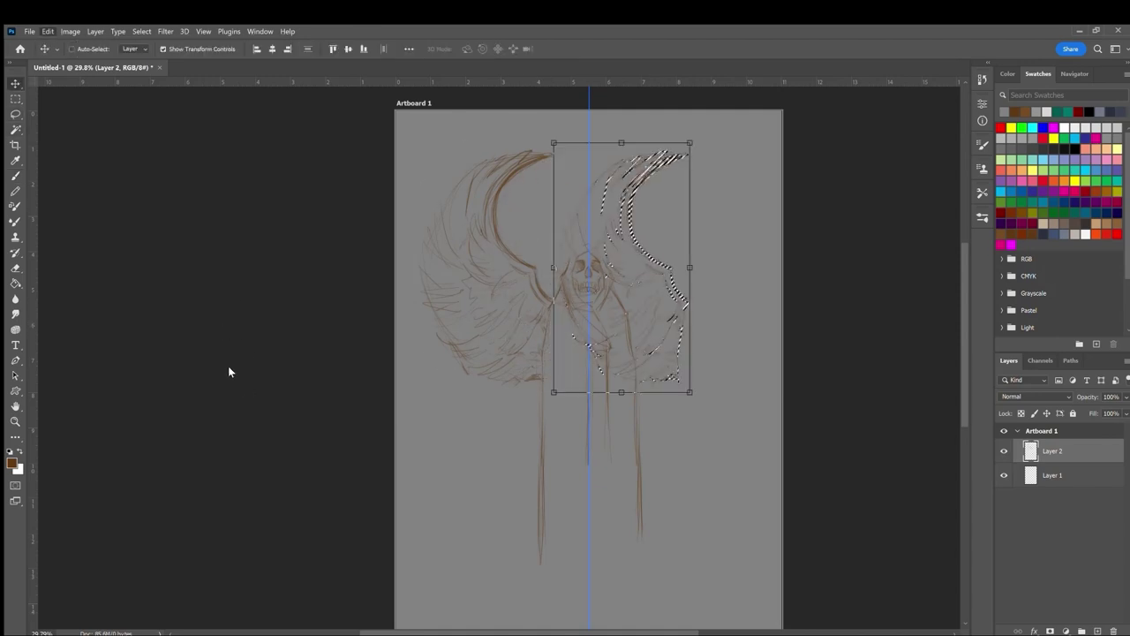
pyautogui.moveTo(644, 320); pyautogui.dragTo(707, 320)
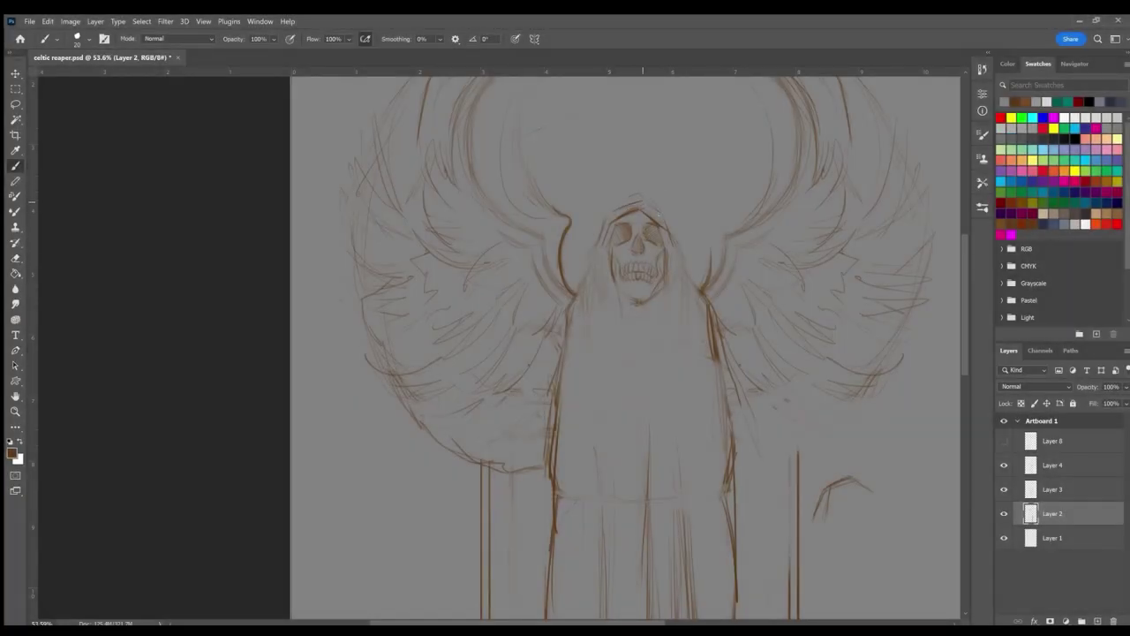
# Step: Reinforce the hood's right edge and darken the skull's right side
pyautogui.moveTo(656, 212)
pyautogui.mouseDown()
pyautogui.moveTo(667, 219)
pyautogui.moveTo(598, 231)
pyautogui.moveTo(610, 246)
pyautogui.moveTo(604, 289)
pyautogui.mouseUp()
pyautogui.moveTo(657, 228); pyautogui.dragTo(655, 245)
pyautogui.moveTo(665, 295); pyautogui.dragTo(666, 256)
pyautogui.moveTo(669, 216); pyautogui.dragTo(680, 242)
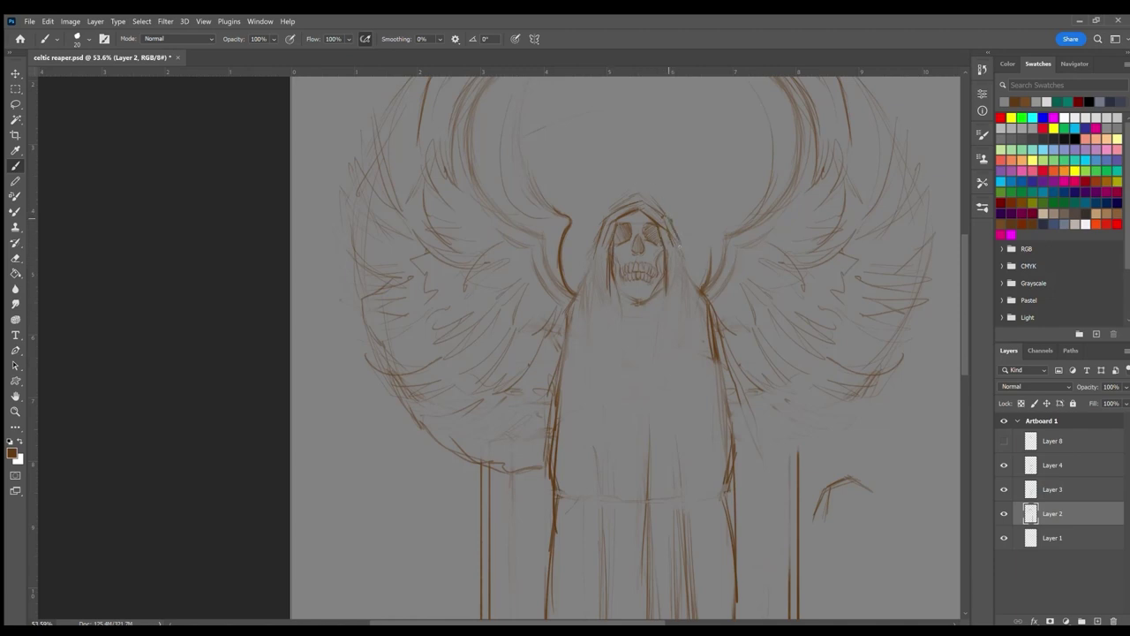
pyautogui.moveTo(590, 272); pyautogui.dragTo(592, 256)
pyautogui.moveTo(681, 241); pyautogui.dragTo(678, 309)
# Step: Darken the hood's top and edges, the skull's left side, and the left wing's inner edge
pyautogui.moveTo(600, 261); pyautogui.dragTo(595, 295)
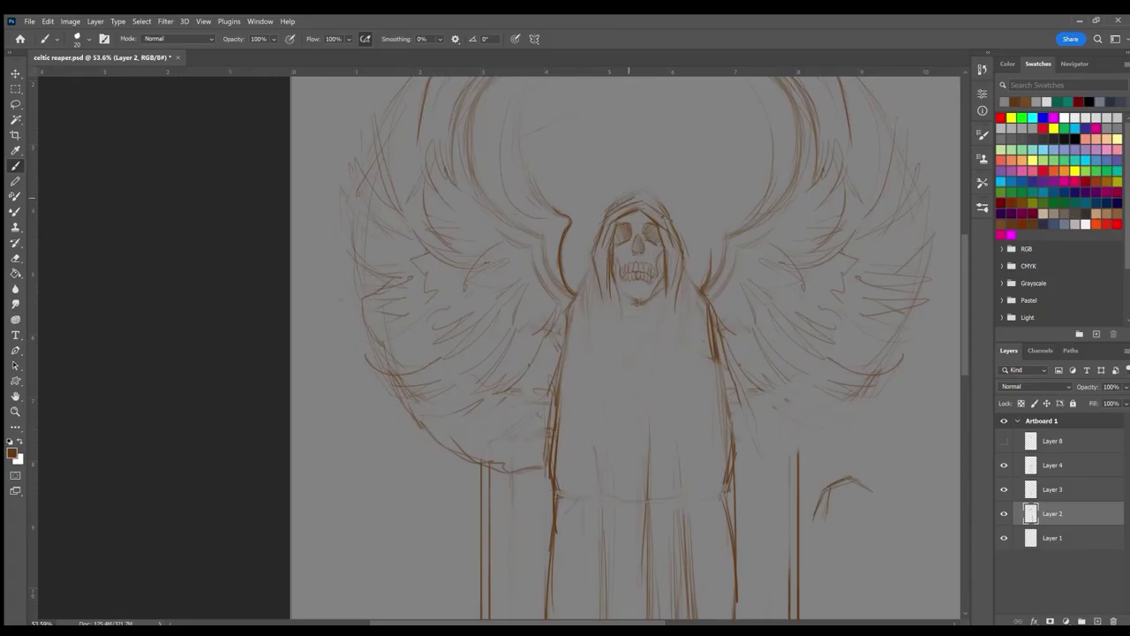
pyautogui.moveTo(643, 208); pyautogui.dragTo(664, 196)
pyautogui.moveTo(668, 235); pyautogui.dragTo(676, 291)
pyautogui.moveTo(608, 236); pyautogui.dragTo(598, 257)
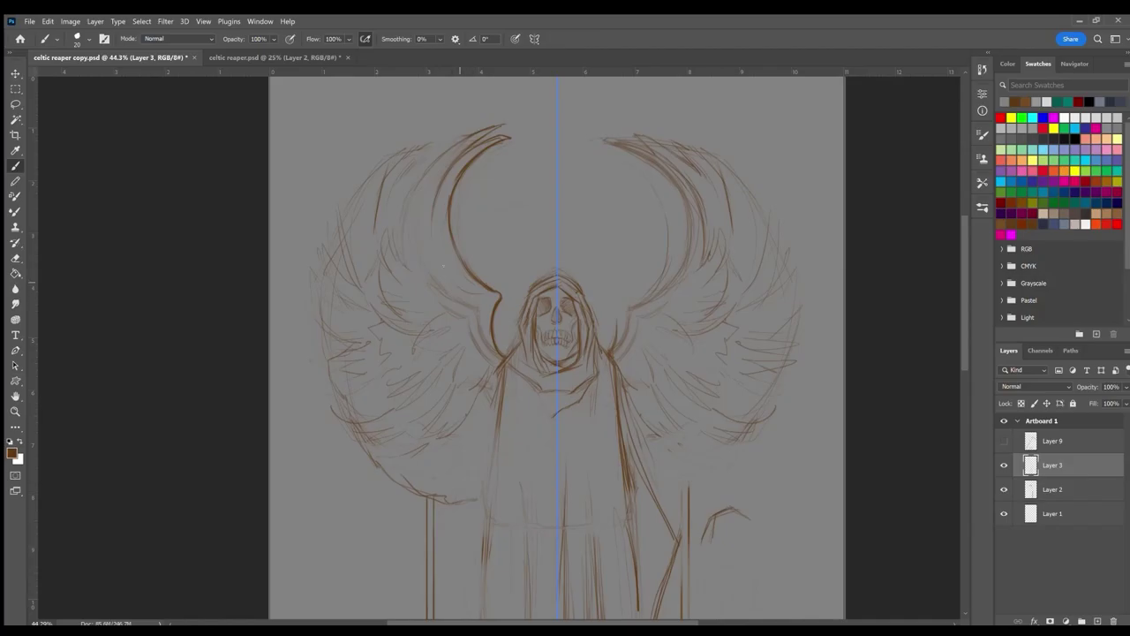
pyautogui.moveTo(425, 226)
pyautogui.mouseDown()
pyautogui.moveTo(420, 284)
pyautogui.moveTo(433, 256)
pyautogui.mouseUp()
pyautogui.moveTo(421, 194)
pyautogui.mouseDown()
pyautogui.moveTo(418, 228)
pyautogui.moveTo(473, 124)
pyautogui.moveTo(388, 190)
pyautogui.mouseUp()
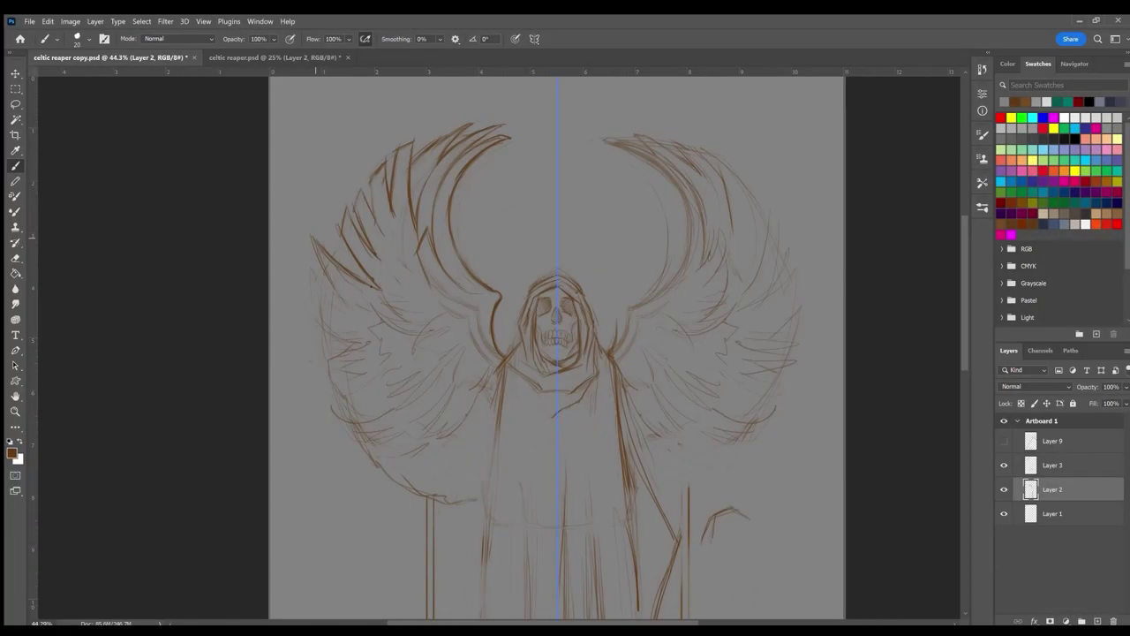
# Step: Darken the left wing's upper edge and sketch its individual feathers
pyautogui.moveTo(385, 289)
pyautogui.mouseDown()
pyautogui.moveTo(350, 274)
pyautogui.moveTo(330, 322)
pyautogui.mouseUp()
pyautogui.moveTo(331, 279); pyautogui.dragTo(310, 237)
pyautogui.moveTo(312, 296)
pyautogui.mouseDown()
pyautogui.moveTo(353, 301)
pyautogui.moveTo(307, 320)
pyautogui.moveTo(332, 330)
pyautogui.moveTo(323, 338)
pyautogui.mouseUp()
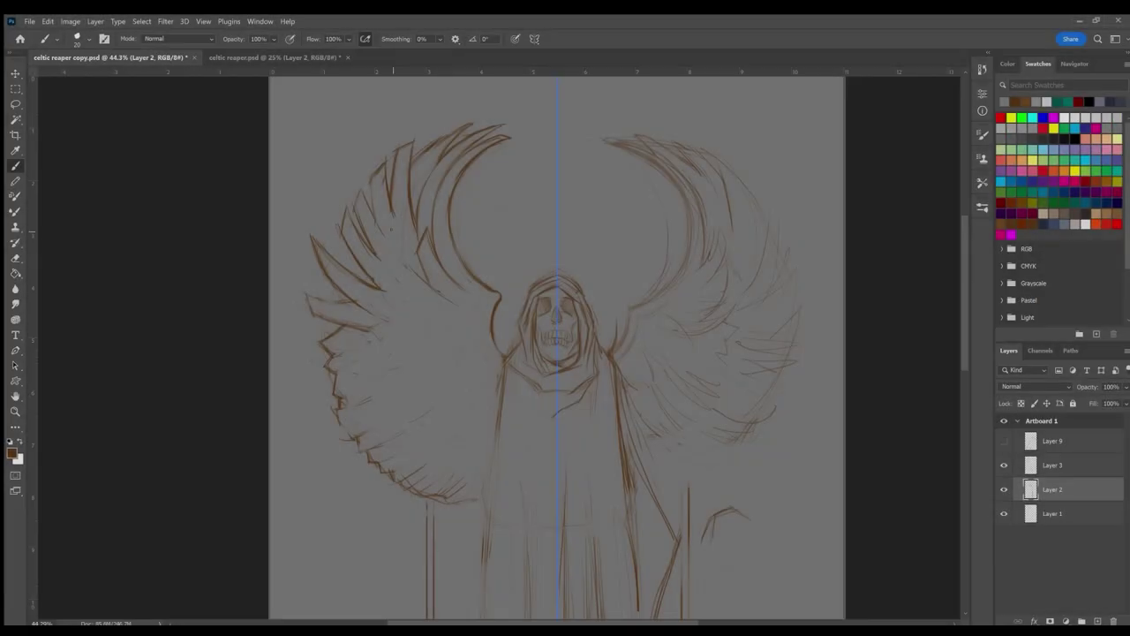
pyautogui.moveTo(403, 259); pyautogui.dragTo(406, 286)
pyautogui.moveTo(403, 258)
pyautogui.mouseDown()
pyautogui.moveTo(402, 304)
pyautogui.moveTo(423, 313)
pyautogui.moveTo(395, 307)
pyautogui.mouseUp()
pyautogui.moveTo(413, 302)
pyautogui.mouseDown()
pyautogui.moveTo(397, 318)
pyautogui.moveTo(409, 326)
pyautogui.mouseUp()
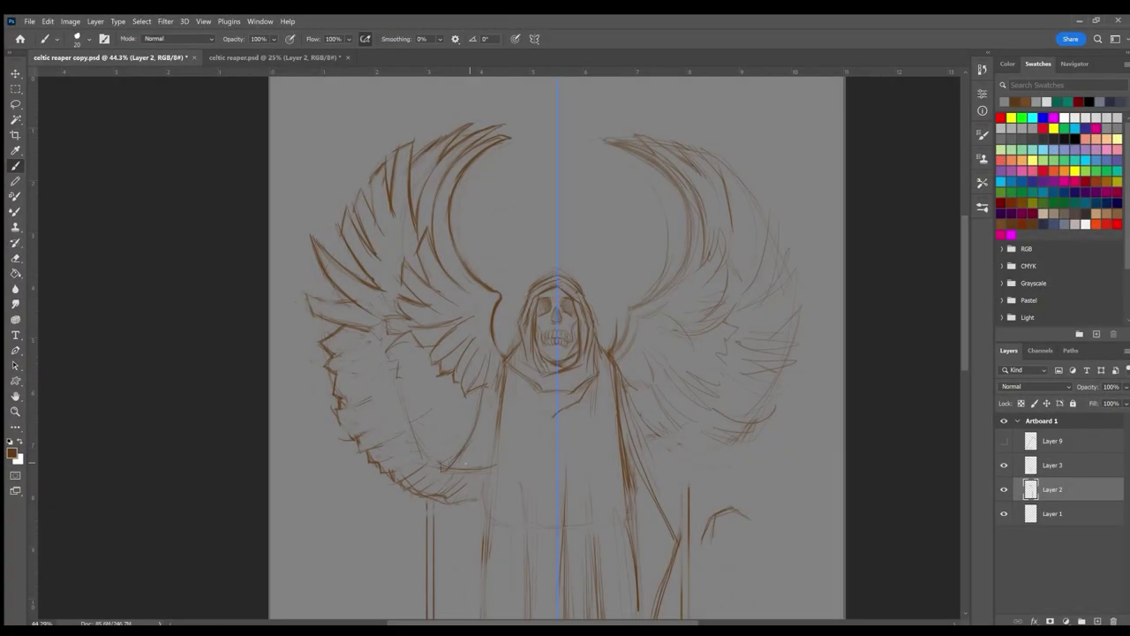
# Step: Hatch shading across the lower part of the left wing
pyautogui.moveTo(439, 468); pyautogui.dragTo(486, 464)
pyautogui.moveTo(467, 408); pyautogui.dragTo(433, 461)
pyautogui.moveTo(452, 387); pyautogui.dragTo(412, 427)
pyautogui.moveTo(447, 407)
pyautogui.mouseDown()
pyautogui.moveTo(415, 440)
pyautogui.moveTo(416, 461)
pyautogui.moveTo(436, 458)
pyautogui.mouseUp()
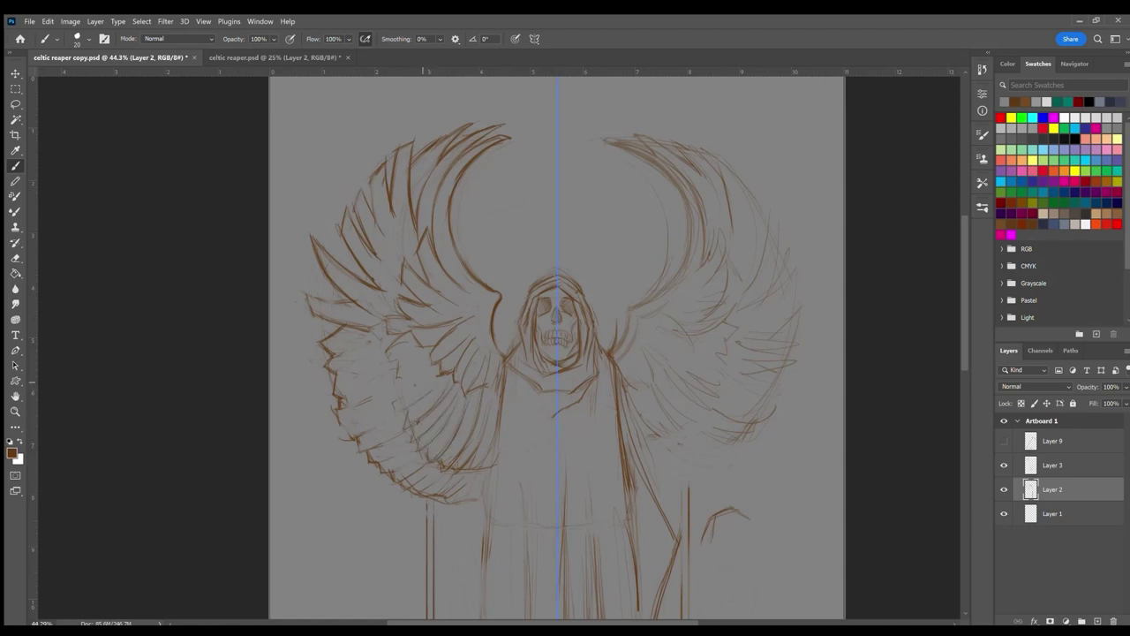
pyautogui.moveTo(410, 403); pyautogui.dragTo(392, 410)
pyautogui.moveTo(434, 363); pyautogui.dragTo(397, 399)
pyautogui.moveTo(427, 359)
pyautogui.mouseDown()
pyautogui.moveTo(390, 388)
pyautogui.moveTo(386, 360)
pyautogui.mouseUp()
pyautogui.moveTo(387, 332)
pyautogui.mouseDown()
pyautogui.moveTo(338, 354)
pyautogui.moveTo(347, 406)
pyautogui.mouseUp()
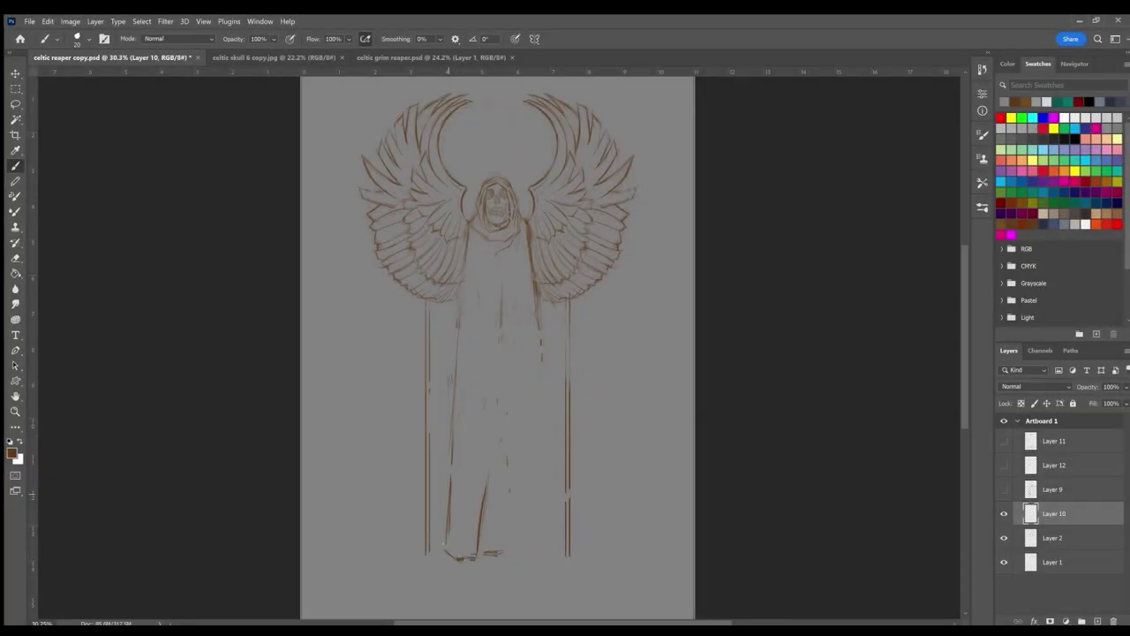
# Step: Draw the lower robe's vertical folds and bottom hem, starting down the right side
pyautogui.moveTo(475, 532)
pyautogui.mouseDown()
pyautogui.moveTo(468, 479)
pyautogui.moveTo(504, 395)
pyautogui.mouseUp()
pyautogui.moveTo(483, 501); pyautogui.dragTo(492, 441)
pyautogui.moveTo(477, 557)
pyautogui.mouseDown()
pyautogui.moveTo(498, 551)
pyautogui.moveTo(499, 417)
pyautogui.mouseUp()
pyautogui.moveTo(524, 560); pyautogui.dragTo(507, 365)
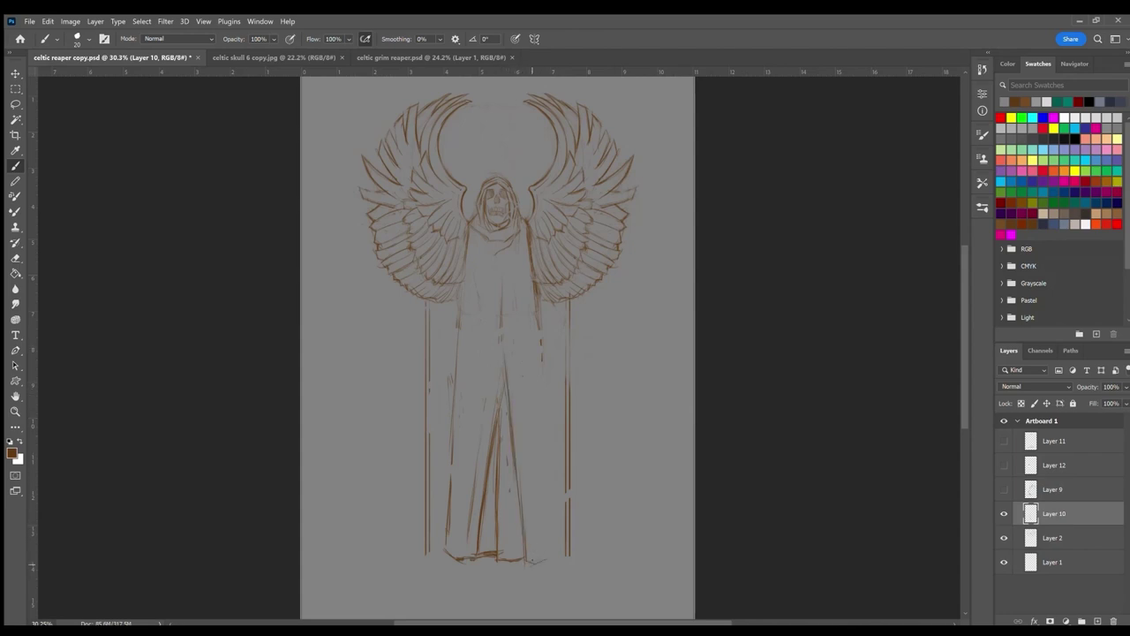
pyautogui.moveTo(537, 561)
pyautogui.mouseDown()
pyautogui.moveTo(565, 556)
pyautogui.moveTo(549, 493)
pyautogui.mouseUp()
pyautogui.moveTo(544, 390); pyautogui.dragTo(542, 366)
pyautogui.moveTo(553, 508); pyautogui.dragTo(544, 401)
# Step: Add long fold lines on both sides of the robe
pyautogui.moveTo(560, 553); pyautogui.dragTo(547, 462)
pyautogui.moveTo(542, 394); pyautogui.dragTo(542, 348)
pyautogui.moveTo(556, 525); pyautogui.dragTo(553, 456)
pyautogui.moveTo(457, 371); pyautogui.dragTo(458, 333)
pyautogui.moveTo(448, 508); pyautogui.dragTo(457, 374)
pyautogui.moveTo(444, 546); pyautogui.dragTo(491, 399)
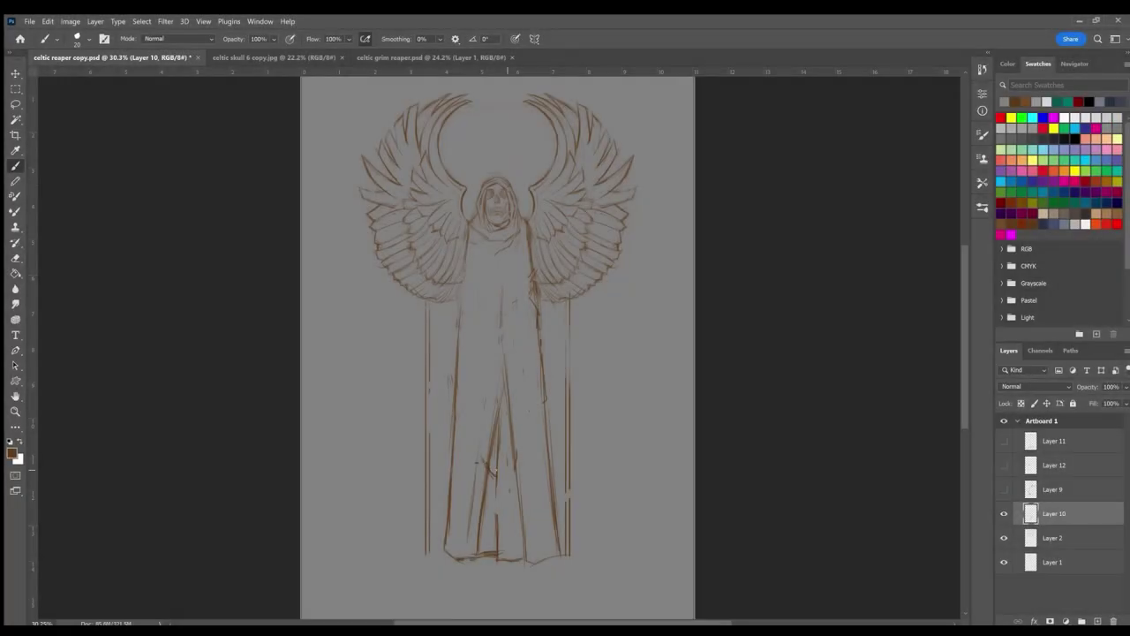
pyautogui.moveTo(498, 473)
pyautogui.mouseDown()
pyautogui.moveTo(514, 468)
pyautogui.moveTo(524, 438)
pyautogui.mouseUp()
# Step: Draw centre-right robe folds, undo a diagonal fold and redraw a central vertical fold
pyautogui.moveTo(517, 368); pyautogui.dragTo(525, 448)
pyautogui.moveTo(544, 405); pyautogui.dragTo(528, 418)
pyautogui.moveTo(528, 464); pyautogui.dragTo(519, 440)
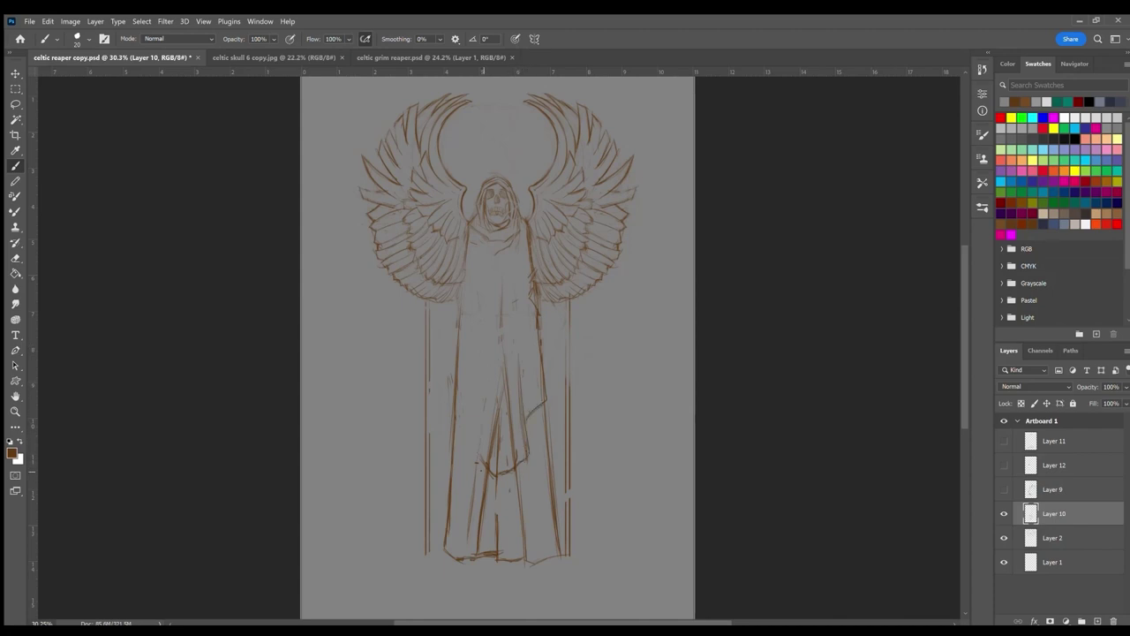
pyautogui.moveTo(455, 406); pyautogui.dragTo(491, 469)
pyautogui.hotkey('ctrl', 'z')
pyautogui.hotkey('ctrl', 'z')
pyautogui.hotkey('ctrl', 'z')
pyautogui.hotkey('ctrl', 'z')
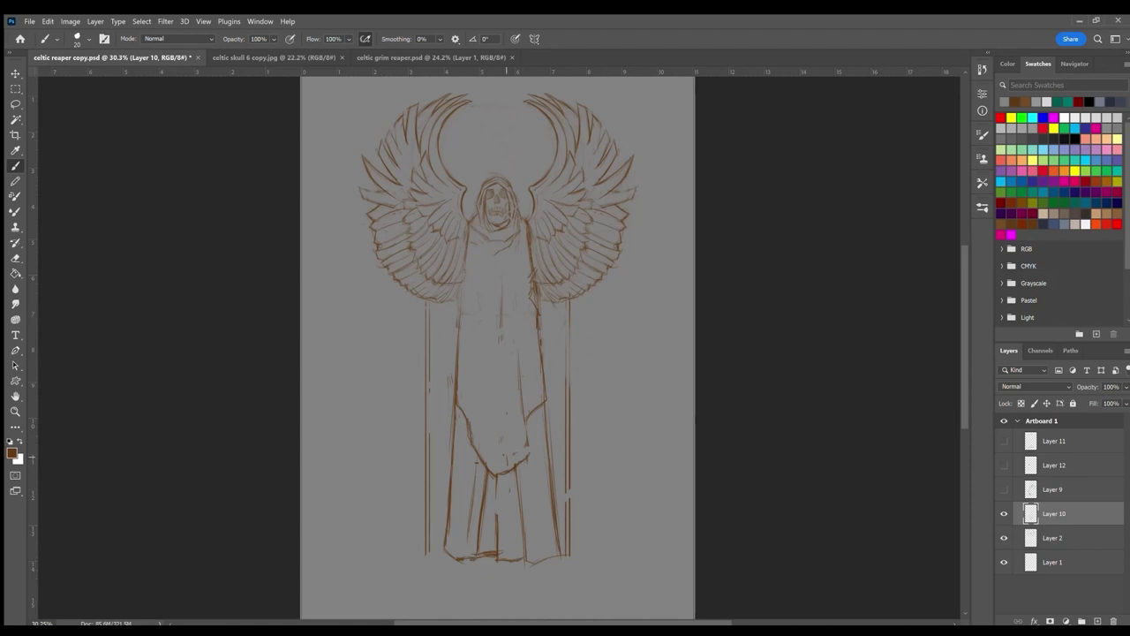
pyautogui.moveTo(503, 385); pyautogui.dragTo(507, 439)
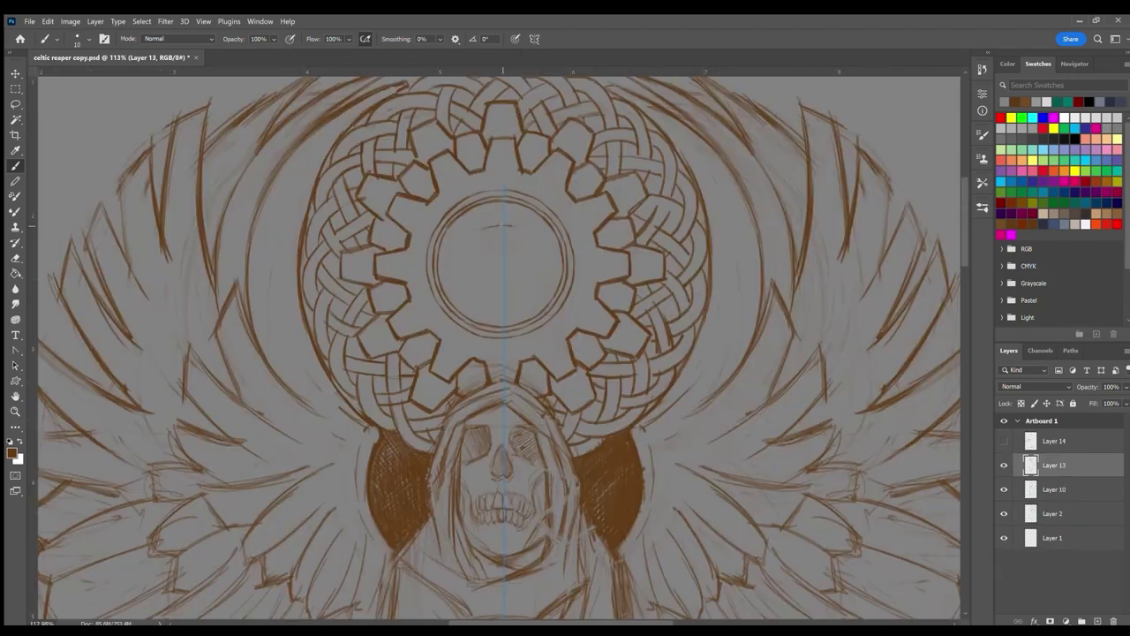
# Step: Sketch an hourglass inside the gear halo's centre and transform its long vertical stroke
pyautogui.moveTo(478, 231); pyautogui.dragTo(491, 266)
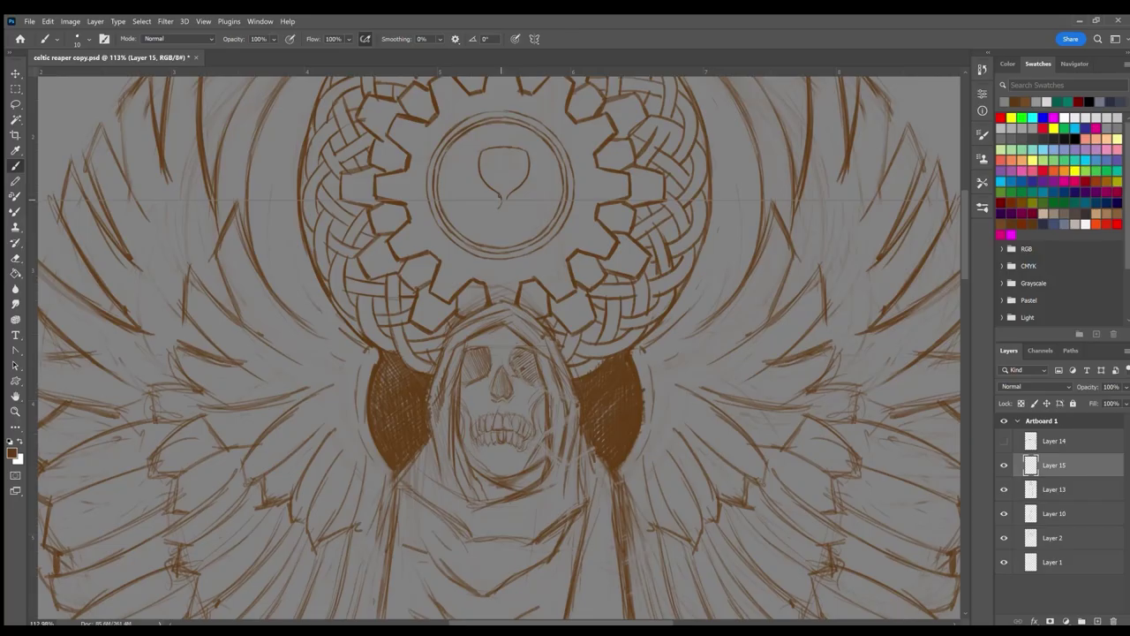
pyautogui.moveTo(487, 183); pyautogui.dragTo(480, 246)
pyautogui.moveTo(484, 146); pyautogui.dragTo(499, 149)
pyautogui.moveTo(521, 216); pyautogui.dragTo(530, 240)
pyautogui.moveTo(504, 146); pyautogui.dragTo(504, 299)
pyautogui.scroll(2, 504, 265)
pyautogui.hotkey('ctrl', 't')
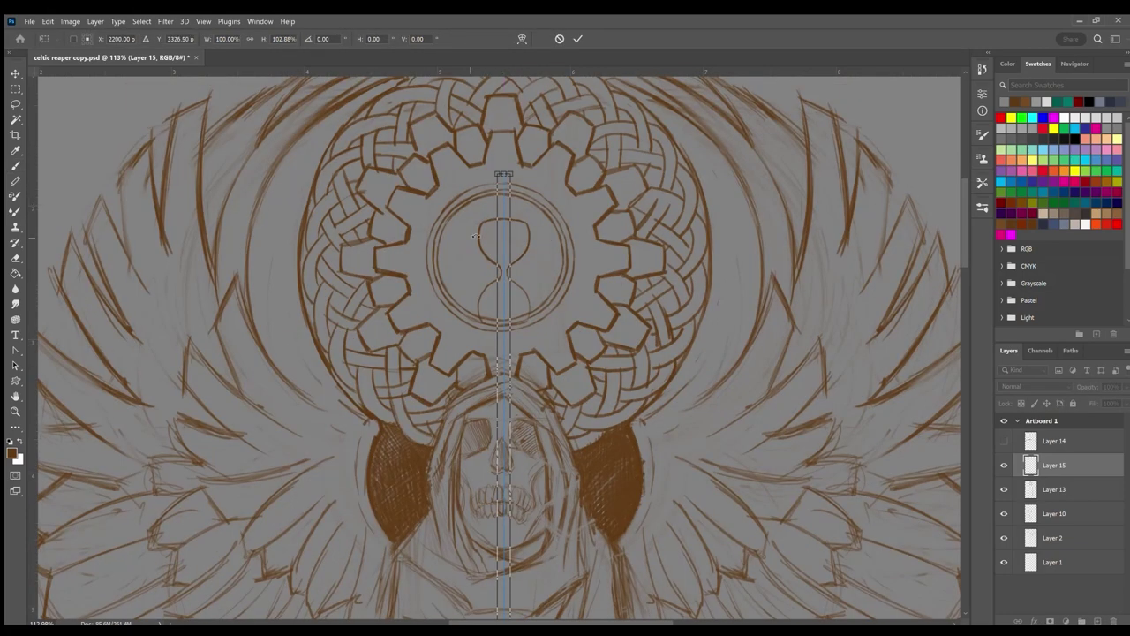
pyautogui.press('Return')
# Step: Draw the hourglass's top cap, base and darkened left side
pyautogui.moveTo(478, 224); pyautogui.dragTo(530, 213)
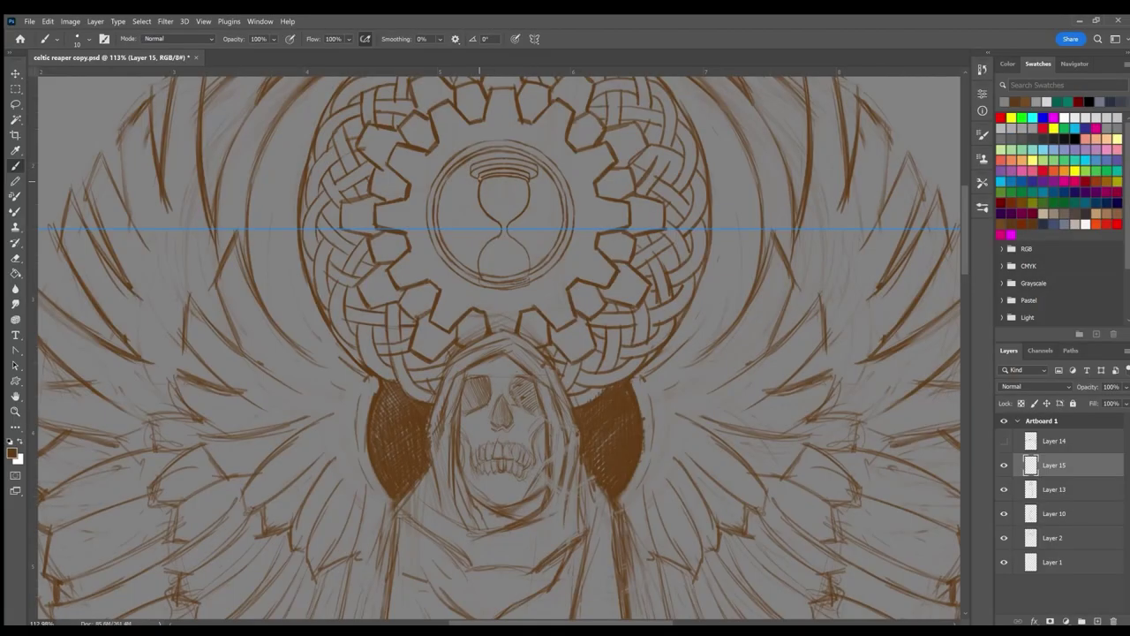
pyautogui.moveTo(471, 287)
pyautogui.mouseDown()
pyautogui.moveTo(535, 290)
pyautogui.moveTo(509, 297)
pyautogui.mouseUp()
pyautogui.moveTo(472, 181)
pyautogui.mouseDown()
pyautogui.moveTo(477, 284)
pyautogui.moveTo(477, 267)
pyautogui.mouseUp()
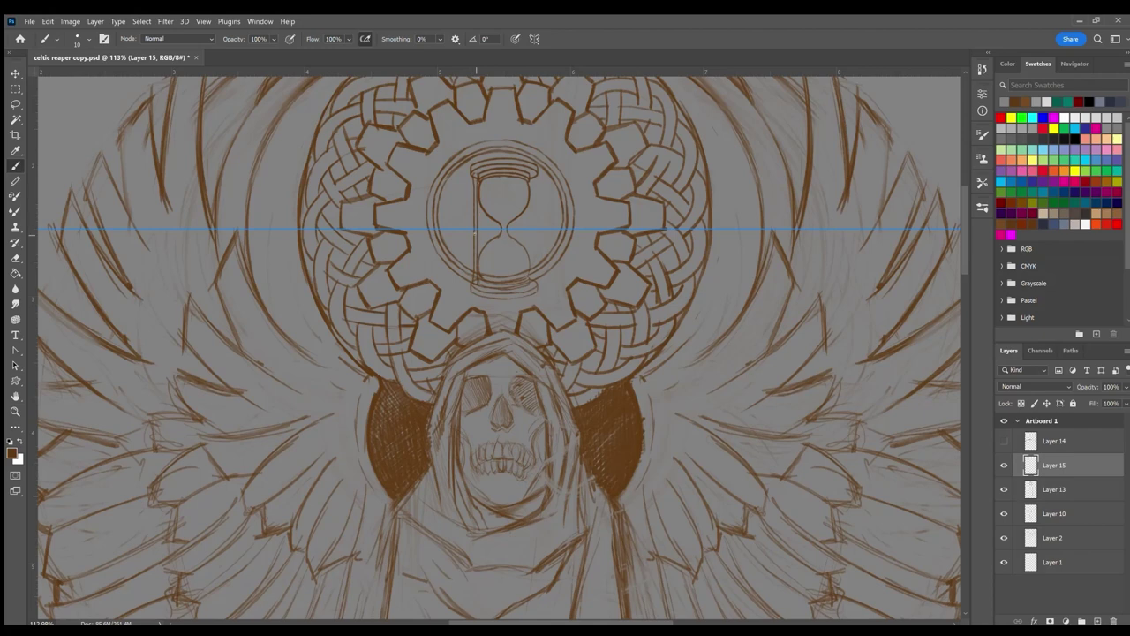
pyautogui.moveTo(475, 219); pyautogui.dragTo(475, 237)
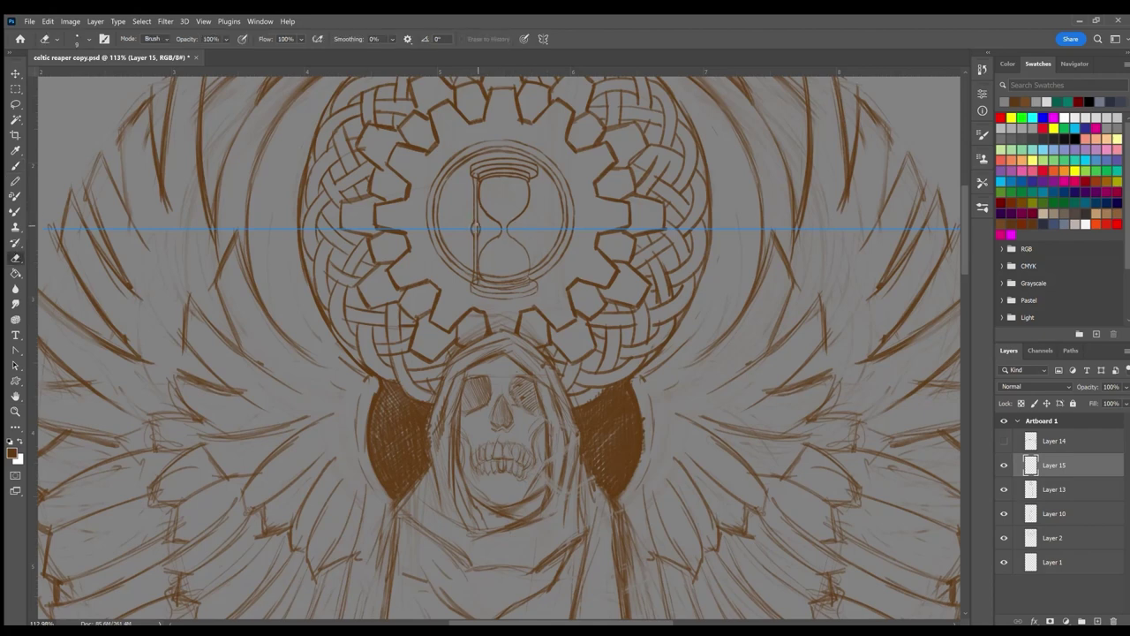
# Step: With left-right mirror symmetry enabled, darken the hourglass outline symmetrically
pyautogui.click(534, 38)
pyautogui.click(565, 77)
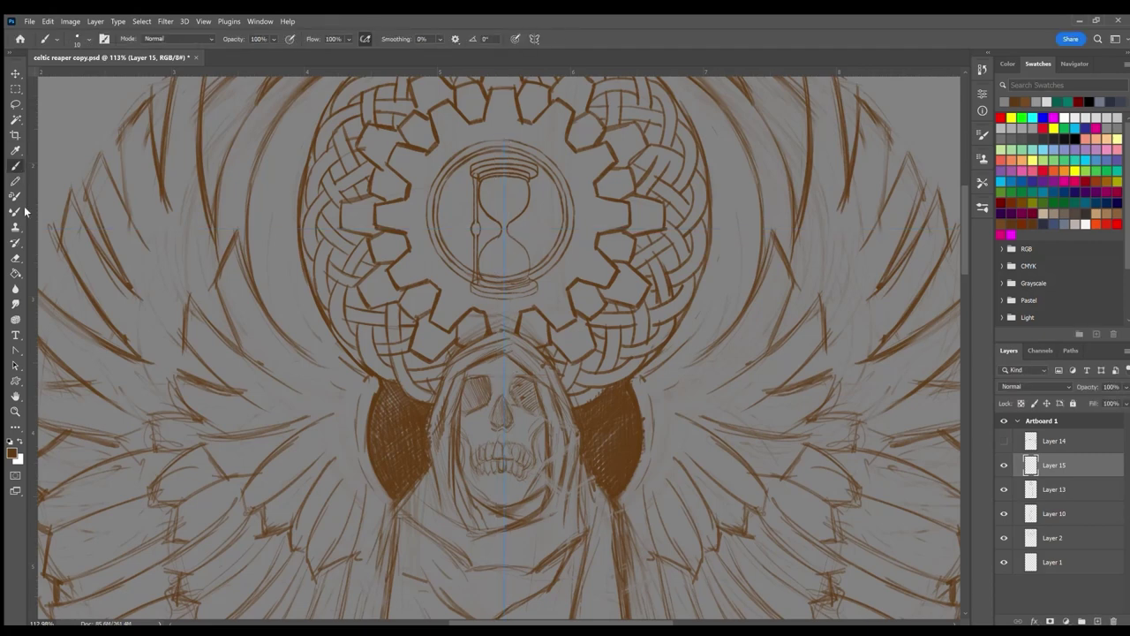
pyautogui.moveTo(474, 202); pyautogui.dragTo(472, 277)
pyautogui.moveTo(475, 180)
pyautogui.mouseDown()
pyautogui.moveTo(475, 275)
pyautogui.moveTo(500, 278)
pyautogui.mouseUp()
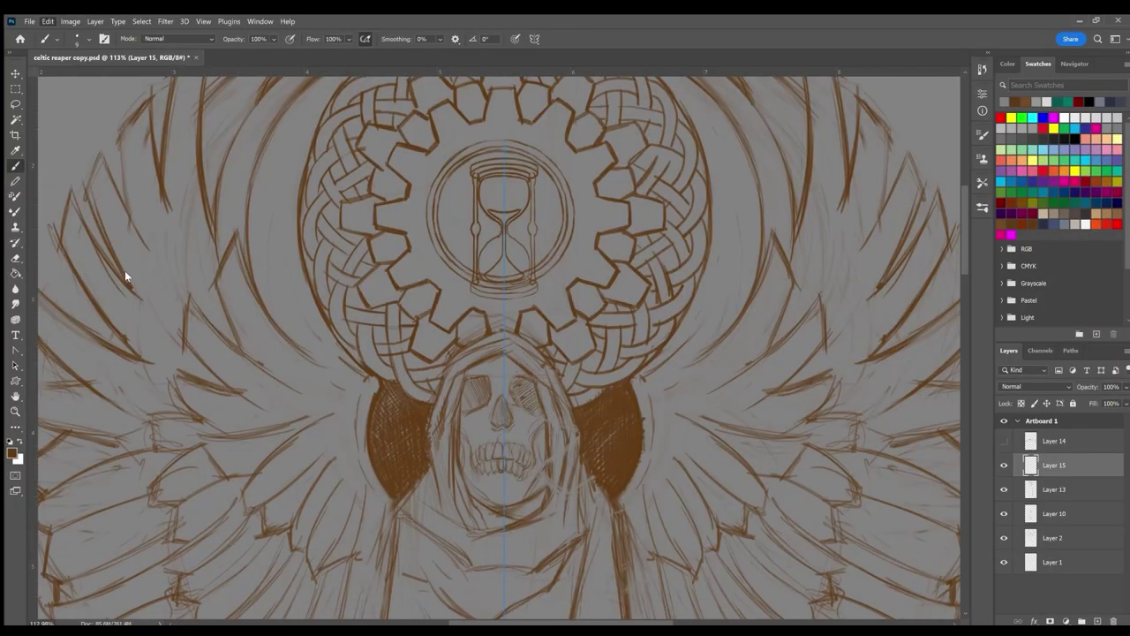
# Step: Marquee-select the hourglass and apply Free Transform to it
pyautogui.press('m')
pyautogui.moveTo(475, 154); pyautogui.dragTo(533, 276)
pyautogui.hotkey('ctrl', 't')
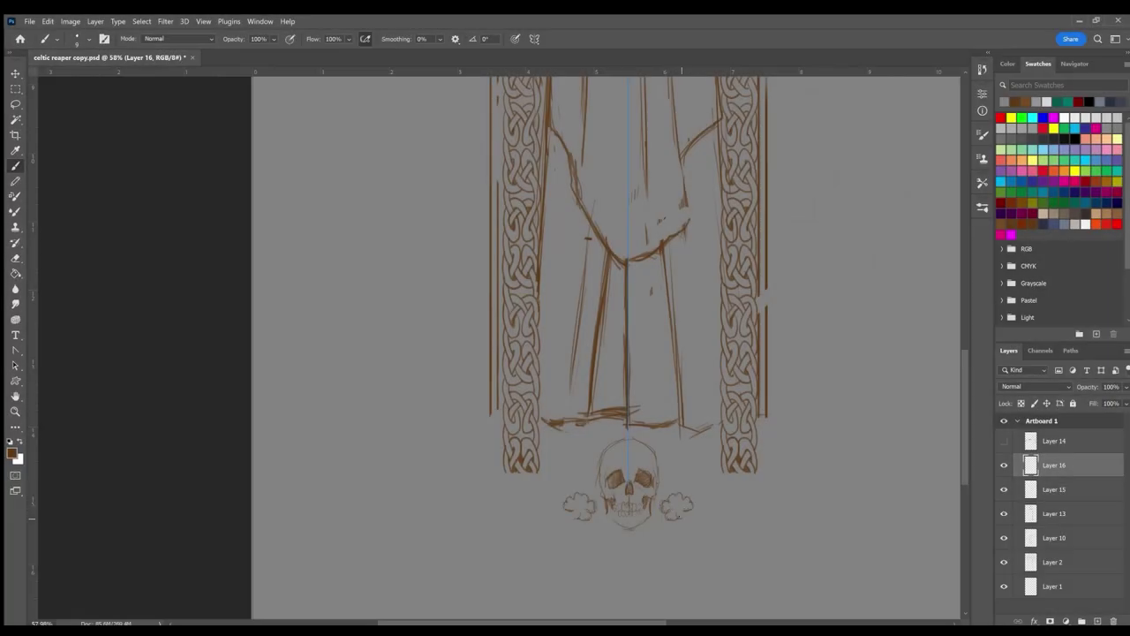
# Step: Detail the clover flowers beside the skull, add ground strokes below and small curls outside
pyautogui.moveTo(681, 514); pyautogui.dragTo(676, 512)
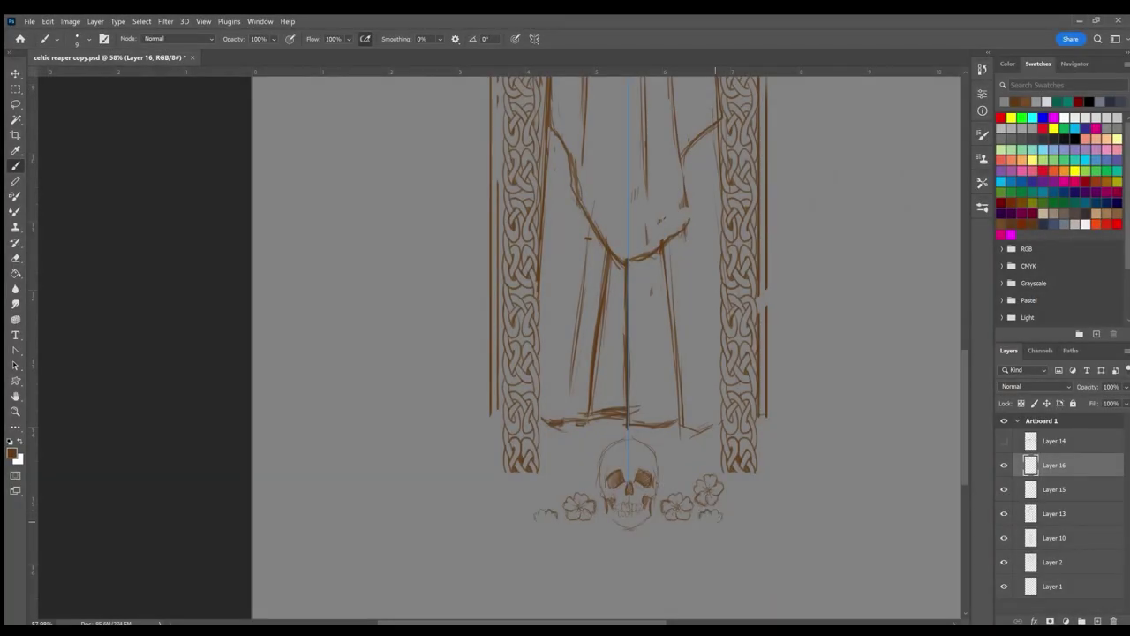
pyautogui.moveTo(714, 529); pyautogui.dragTo(723, 531)
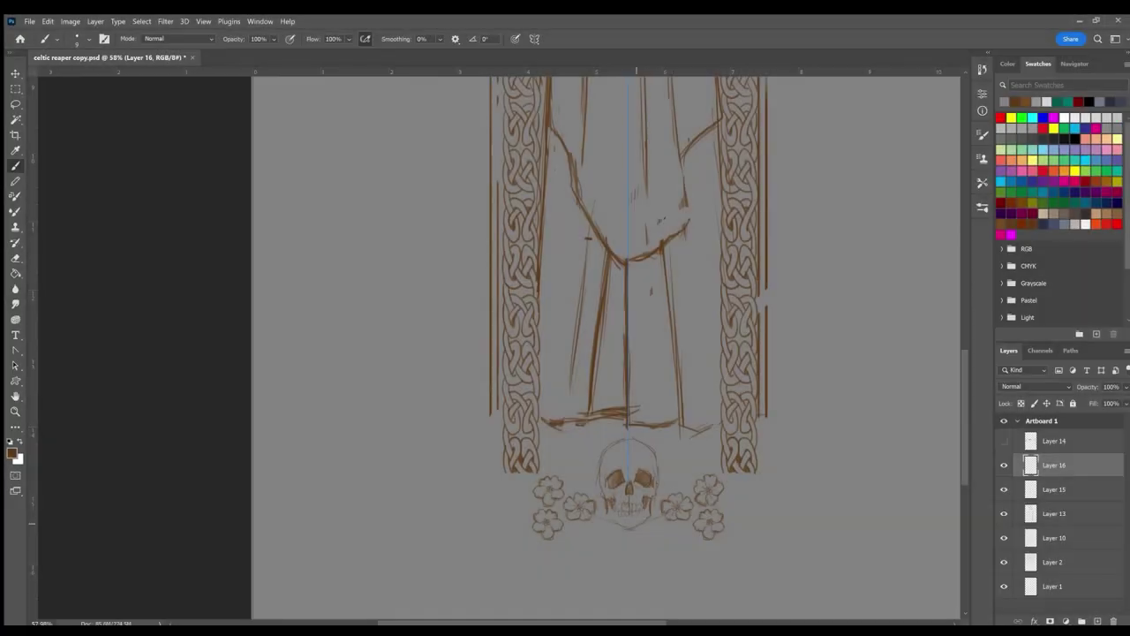
pyautogui.moveTo(583, 526); pyautogui.dragTo(694, 520)
pyautogui.moveTo(726, 512)
pyautogui.mouseDown()
pyautogui.moveTo(741, 484)
pyautogui.moveTo(756, 503)
pyautogui.moveTo(744, 522)
pyautogui.moveTo(726, 496)
pyautogui.mouseUp()
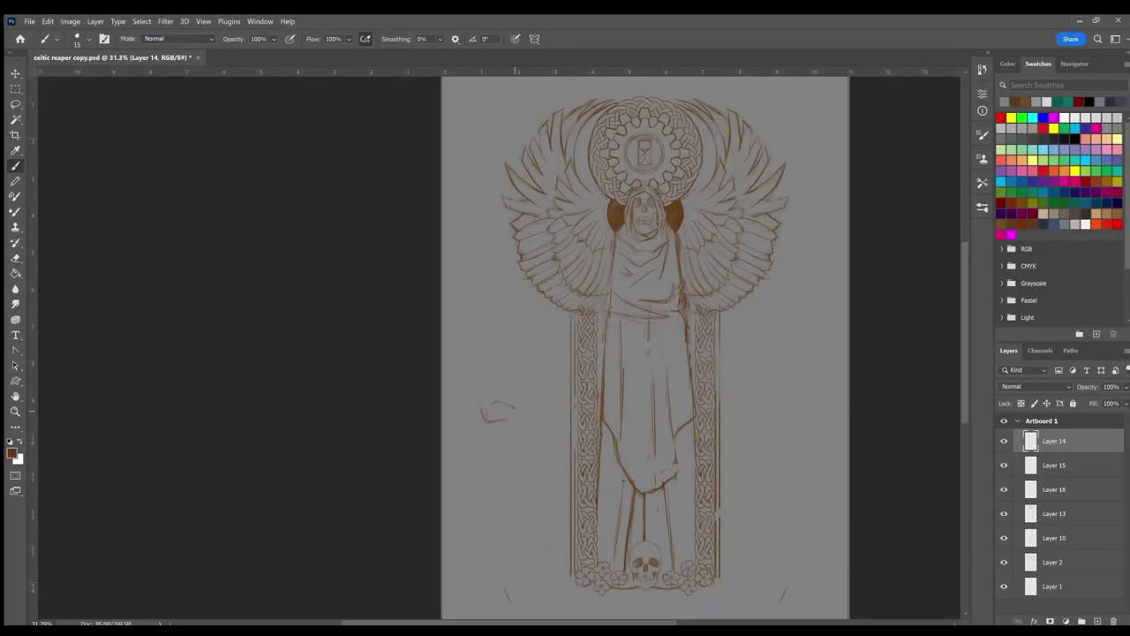
# Step: Sketch a clenched fist on Layer 14, redoing its top stroke, with forearm lines rising from the wrist
pyautogui.moveTo(500, 388)
pyautogui.mouseDown()
pyautogui.moveTo(483, 402)
pyautogui.moveTo(511, 378)
pyautogui.moveTo(548, 397)
pyautogui.mouseUp()
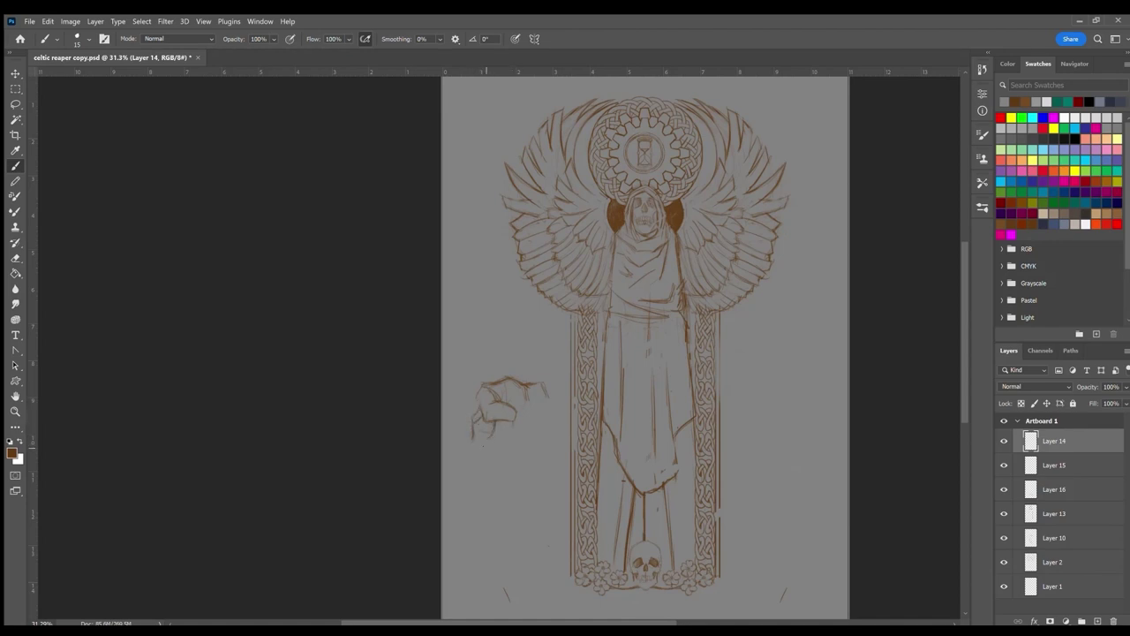
pyautogui.moveTo(473, 438); pyautogui.dragTo(489, 443)
pyautogui.moveTo(511, 447); pyautogui.dragTo(527, 453)
pyautogui.moveTo(525, 412)
pyautogui.mouseDown()
pyautogui.moveTo(527, 430)
pyautogui.moveTo(549, 416)
pyautogui.mouseUp()
pyautogui.moveTo(543, 383)
pyautogui.mouseDown()
pyautogui.moveTo(480, 389)
pyautogui.moveTo(512, 418)
pyautogui.mouseUp()
pyautogui.hotkey('ctrl', 'z')
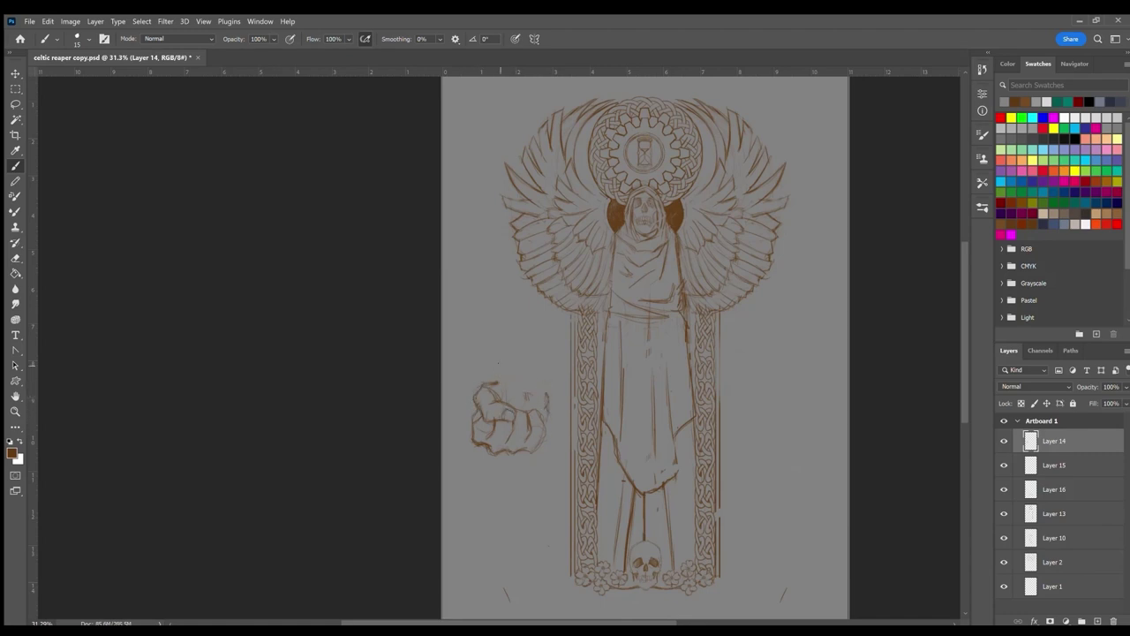
pyautogui.moveTo(541, 381)
pyautogui.mouseDown()
pyautogui.moveTo(512, 390)
pyautogui.moveTo(533, 401)
pyautogui.moveTo(539, 392)
pyautogui.mouseUp()
pyautogui.moveTo(510, 353)
pyautogui.mouseDown()
pyautogui.moveTo(504, 382)
pyautogui.moveTo(524, 387)
pyautogui.mouseUp()
pyautogui.moveTo(545, 357); pyautogui.dragTo(541, 388)
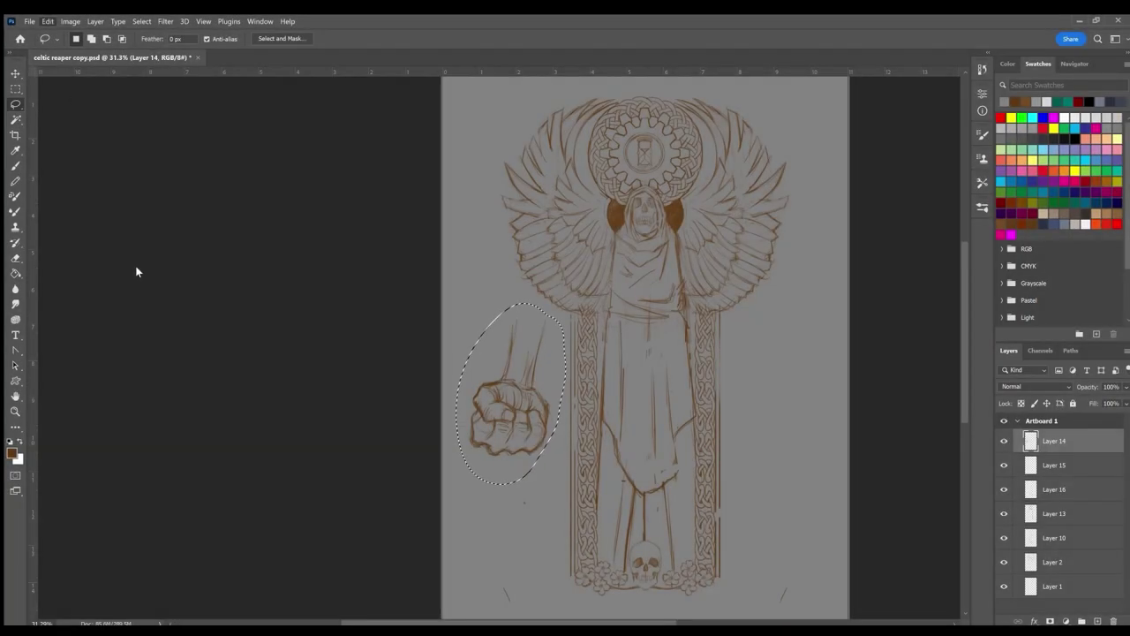
# Step: Scale the fist to about 30%, move it onto the left pillar and rotate it roughly 38°
pyautogui.hotkey('ctrl', 't')
pyautogui.moveTo(566, 304); pyautogui.dragTo(495, 404)
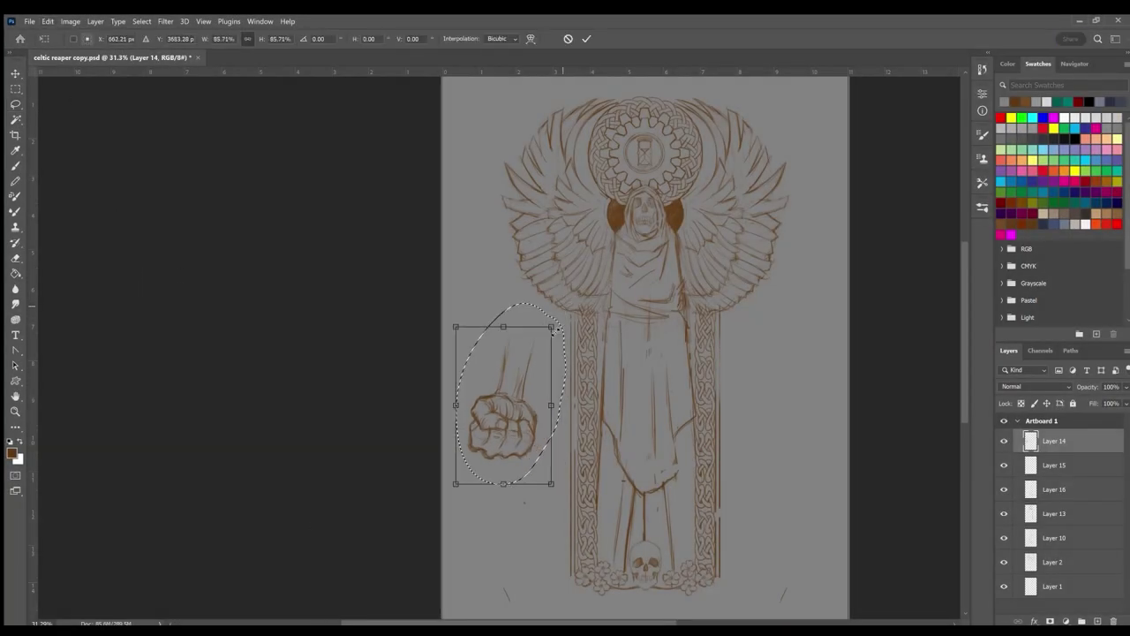
pyautogui.moveTo(477, 441)
pyautogui.mouseDown()
pyautogui.moveTo(596, 365)
pyautogui.moveTo(558, 362)
pyautogui.mouseUp()
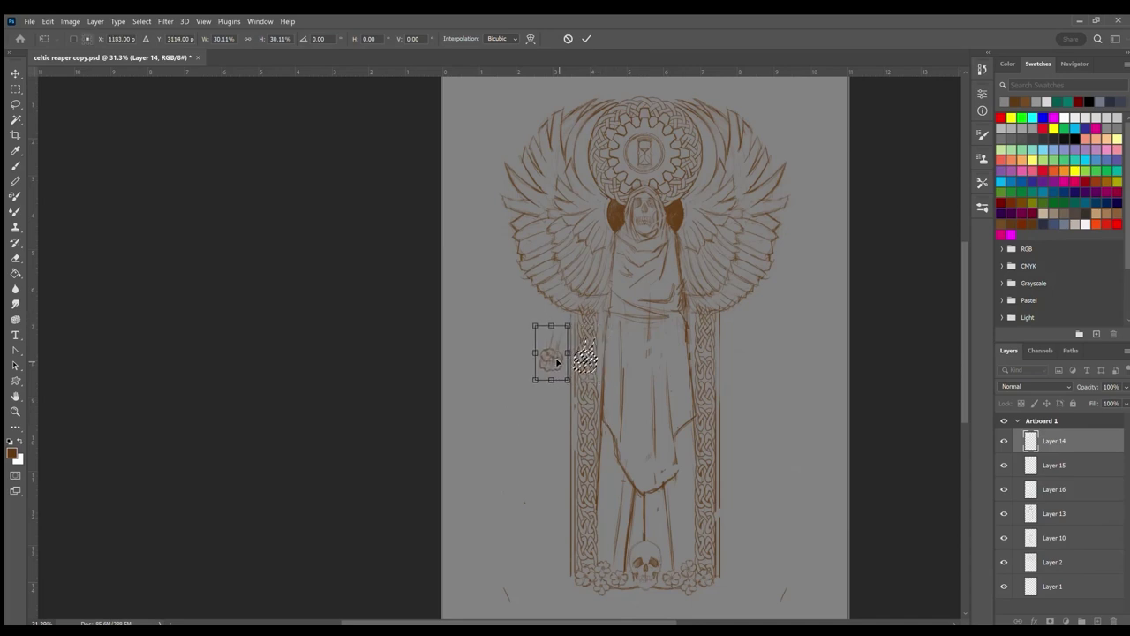
pyautogui.moveTo(575, 321)
pyautogui.mouseDown()
pyautogui.moveTo(569, 353)
pyautogui.moveTo(593, 348)
pyautogui.mouseUp()
# Step: Commit the fist transform, erase a stray line and add a line along the fist's left edge
pyautogui.press('Return')
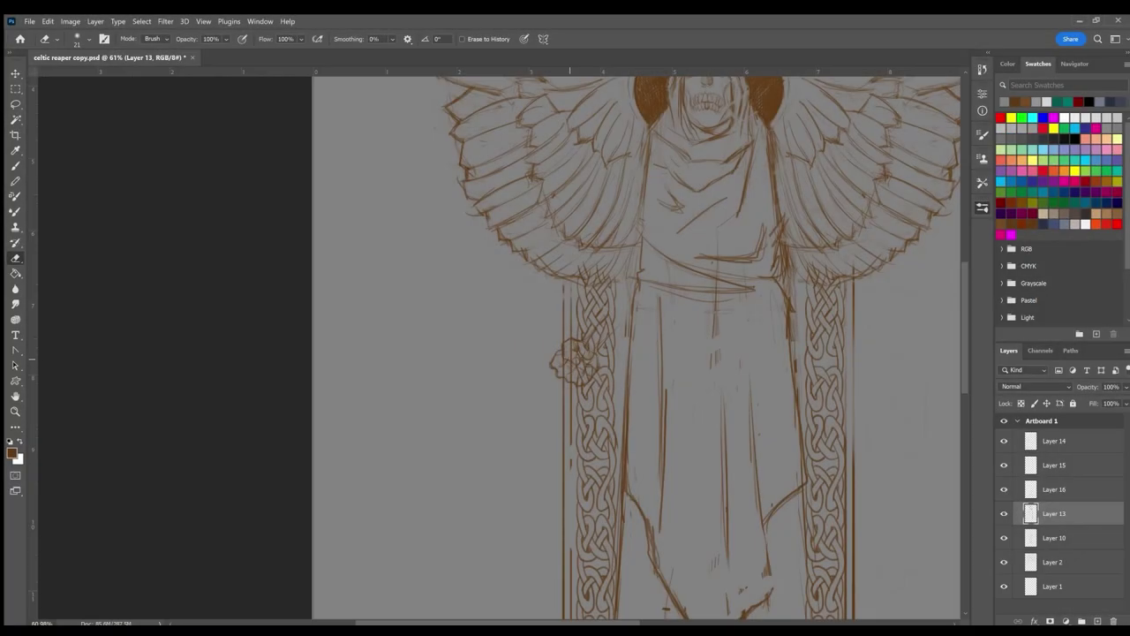
pyautogui.moveTo(604, 334)
pyautogui.mouseDown()
pyautogui.moveTo(597, 348)
pyautogui.moveTo(607, 317)
pyautogui.mouseUp()
pyautogui.click(1055, 562)
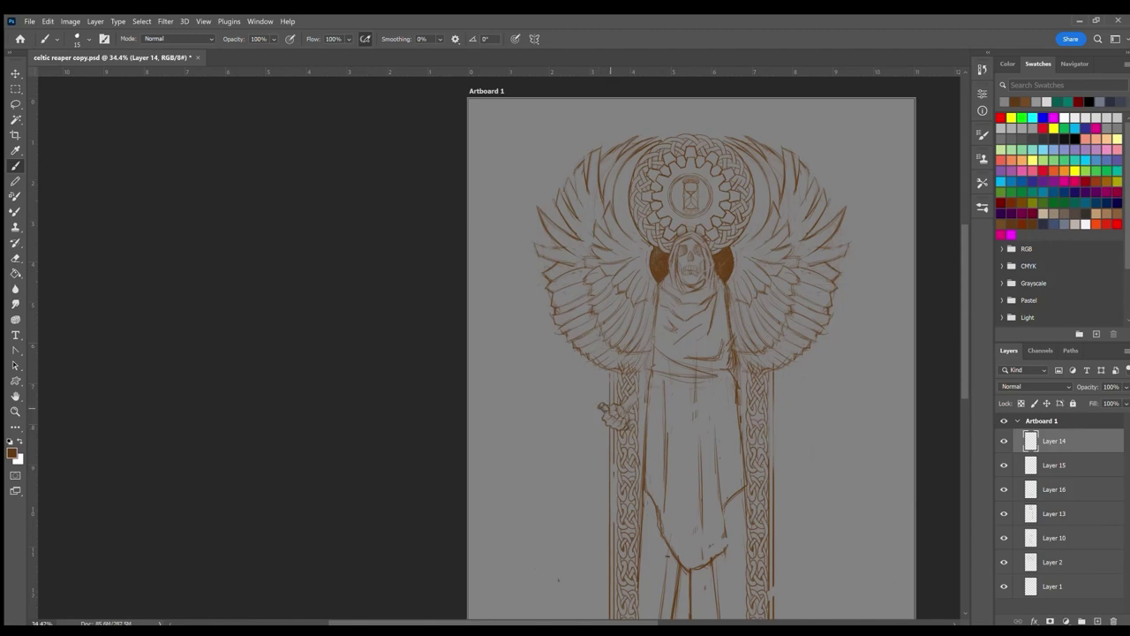
pyautogui.moveTo(592, 401)
pyautogui.mouseDown()
pyautogui.moveTo(597, 372)
pyautogui.moveTo(561, 343)
pyautogui.moveTo(593, 387)
pyautogui.mouseUp()
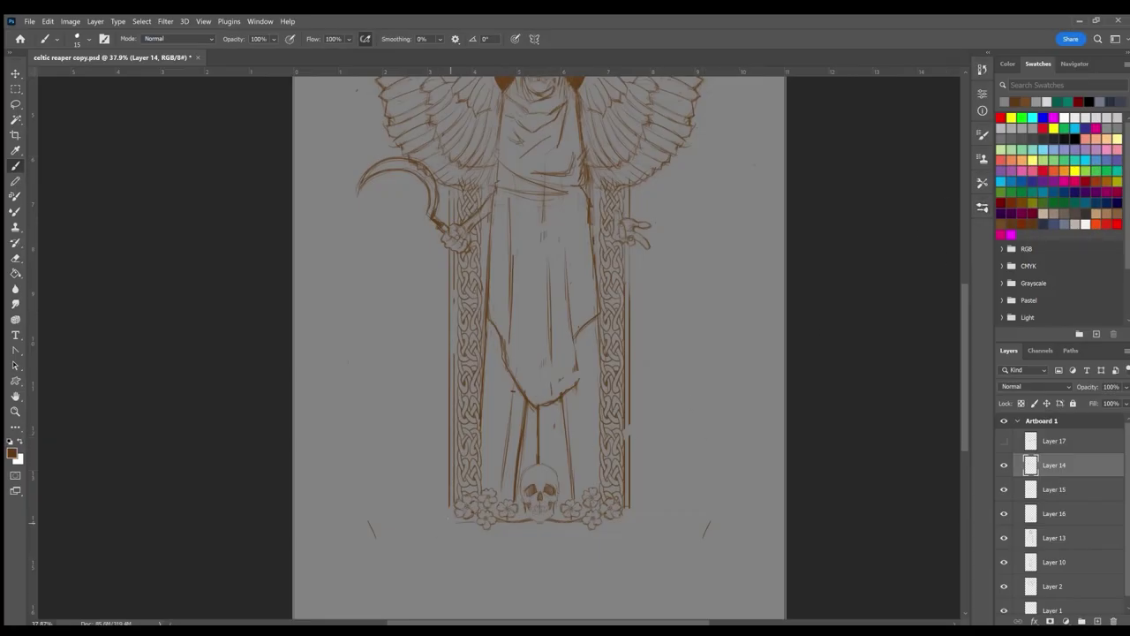
# Step: Draw the plaque beneath the frame and letter 'MOMENTO MORI' on it
pyautogui.moveTo(450, 535)
pyautogui.mouseDown()
pyautogui.moveTo(476, 522)
pyautogui.moveTo(450, 549)
pyautogui.moveTo(632, 521)
pyautogui.moveTo(633, 545)
pyautogui.mouseUp()
pyautogui.moveTo(453, 549); pyautogui.dragTo(633, 545)
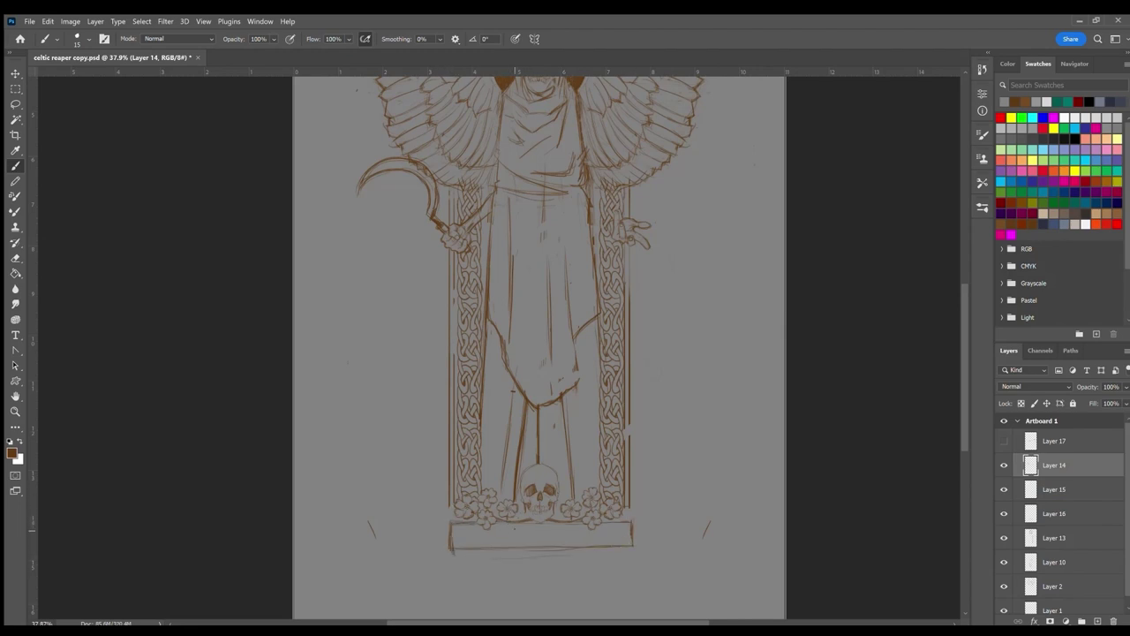
pyautogui.moveTo(537, 528); pyautogui.dragTo(582, 541)
pyautogui.moveTo(592, 528); pyautogui.dragTo(627, 541)
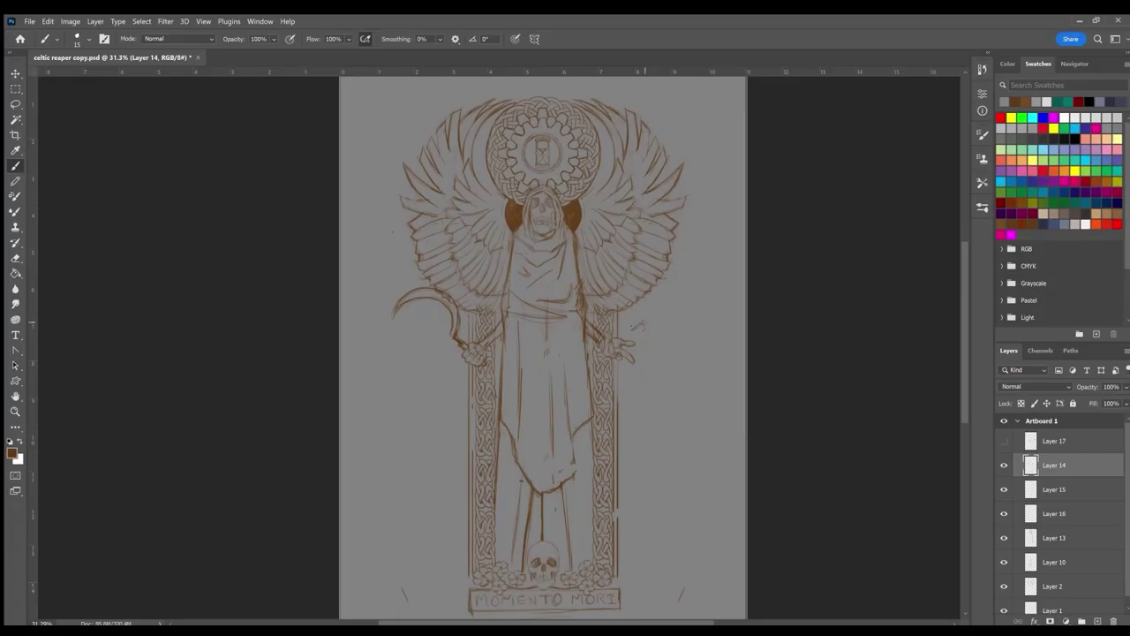
# Step: Sketch three small birds to the right of the figure
pyautogui.moveTo(634, 327)
pyautogui.mouseDown()
pyautogui.moveTo(664, 323)
pyautogui.moveTo(671, 345)
pyautogui.moveTo(648, 332)
pyautogui.moveTo(653, 341)
pyautogui.moveTo(685, 281)
pyautogui.moveTo(701, 279)
pyautogui.moveTo(686, 305)
pyautogui.mouseUp()
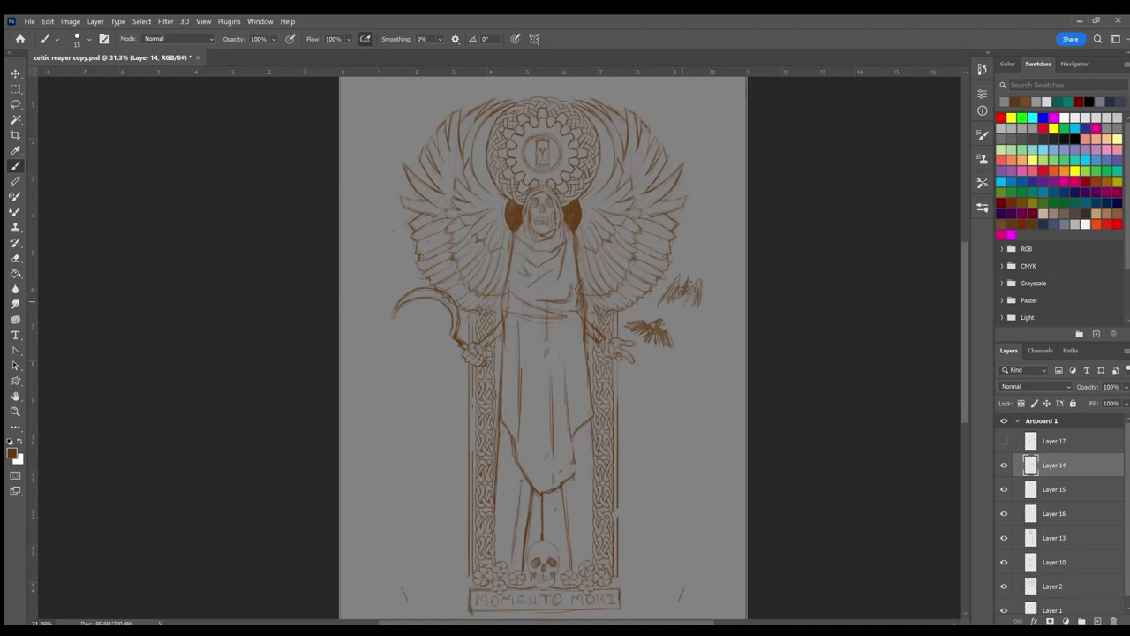
pyautogui.moveTo(687, 232)
pyautogui.mouseDown()
pyautogui.moveTo(682, 249)
pyautogui.moveTo(703, 228)
pyautogui.mouseUp()
pyautogui.moveTo(703, 226); pyautogui.dragTo(727, 251)
pyautogui.moveTo(678, 262); pyautogui.dragTo(699, 236)
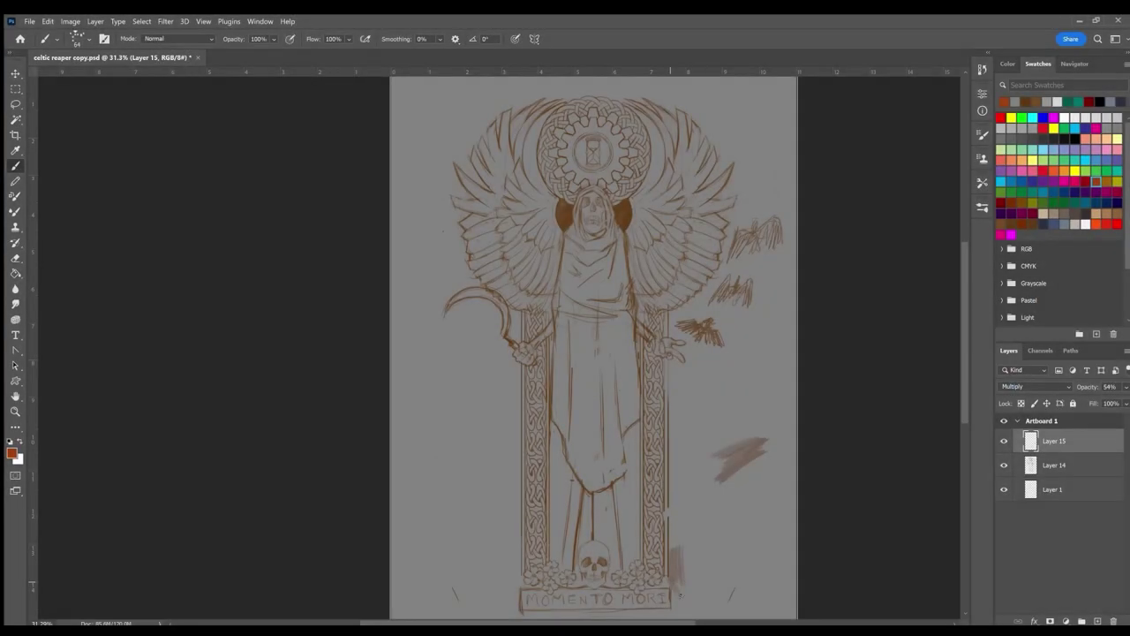
# Step: Wash the background right of the frame in orange-red with a large brush
pyautogui.moveTo(706, 605)
pyautogui.mouseDown()
pyautogui.moveTo(675, 525)
pyautogui.moveTo(733, 574)
pyautogui.moveTo(738, 604)
pyautogui.mouseUp()
pyautogui.scroll(-1, 724, 565)
pyautogui.click(1096, 223)
pyautogui.moveTo(750, 525); pyautogui.dragTo(702, 585)
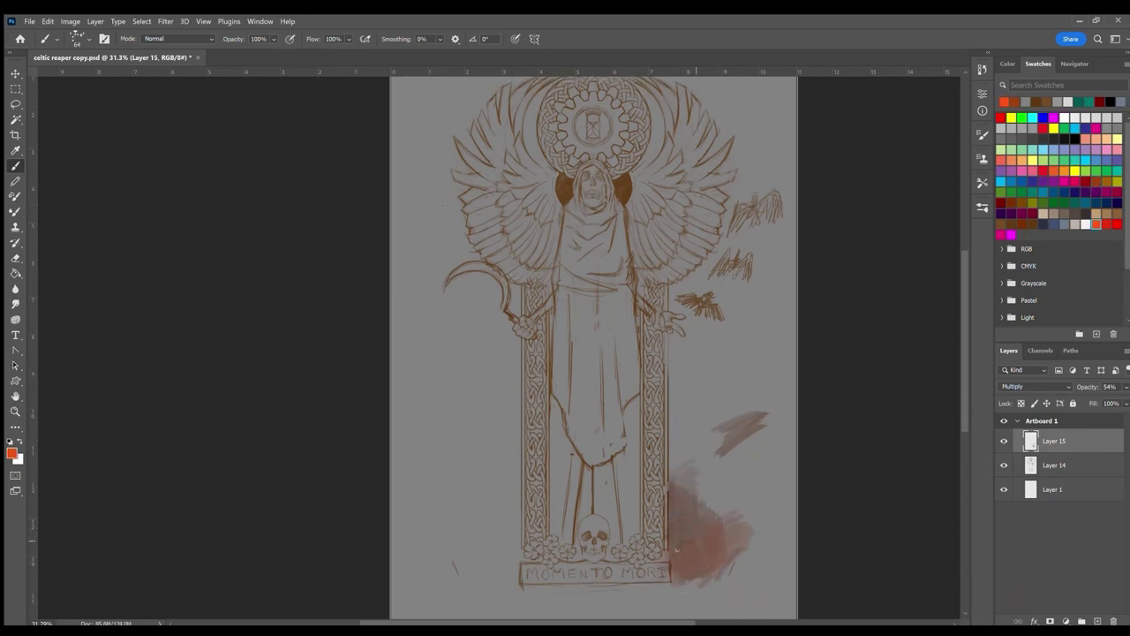
pyautogui.moveTo(724, 512)
pyautogui.mouseDown()
pyautogui.moveTo(671, 371)
pyautogui.moveTo(768, 588)
pyautogui.moveTo(698, 565)
pyautogui.mouseUp()
pyautogui.moveTo(751, 530)
pyautogui.mouseDown()
pyautogui.moveTo(786, 476)
pyautogui.moveTo(680, 353)
pyautogui.moveTo(726, 436)
pyautogui.moveTo(680, 301)
pyautogui.mouseUp()
pyautogui.press(']')
pyautogui.press(']')
pyautogui.press(']')
pyautogui.moveTo(706, 340)
pyautogui.mouseDown()
pyautogui.moveTo(680, 265)
pyautogui.moveTo(786, 234)
pyautogui.mouseUp()
pyautogui.moveTo(742, 309); pyautogui.dragTo(781, 128)
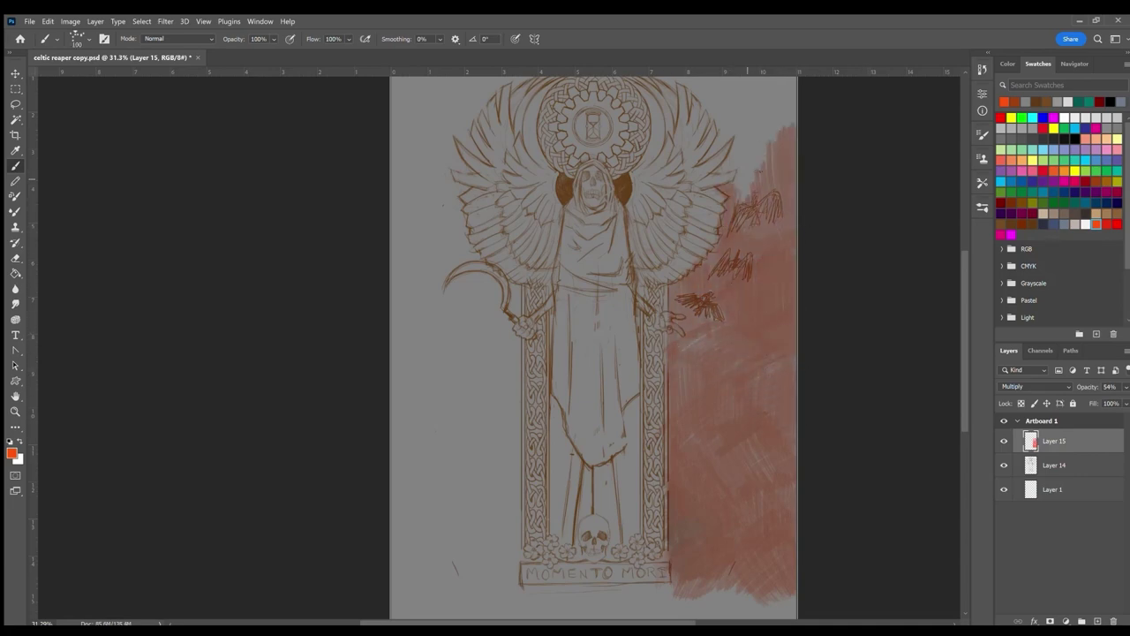
# Step: Lay grey tone over the red to darken the right side
pyautogui.moveTo(746, 185); pyautogui.dragTo(686, 345)
pyautogui.moveTo(733, 123); pyautogui.dragTo(746, 190)
pyautogui.moveTo(777, 530); pyautogui.dragTo(701, 413)
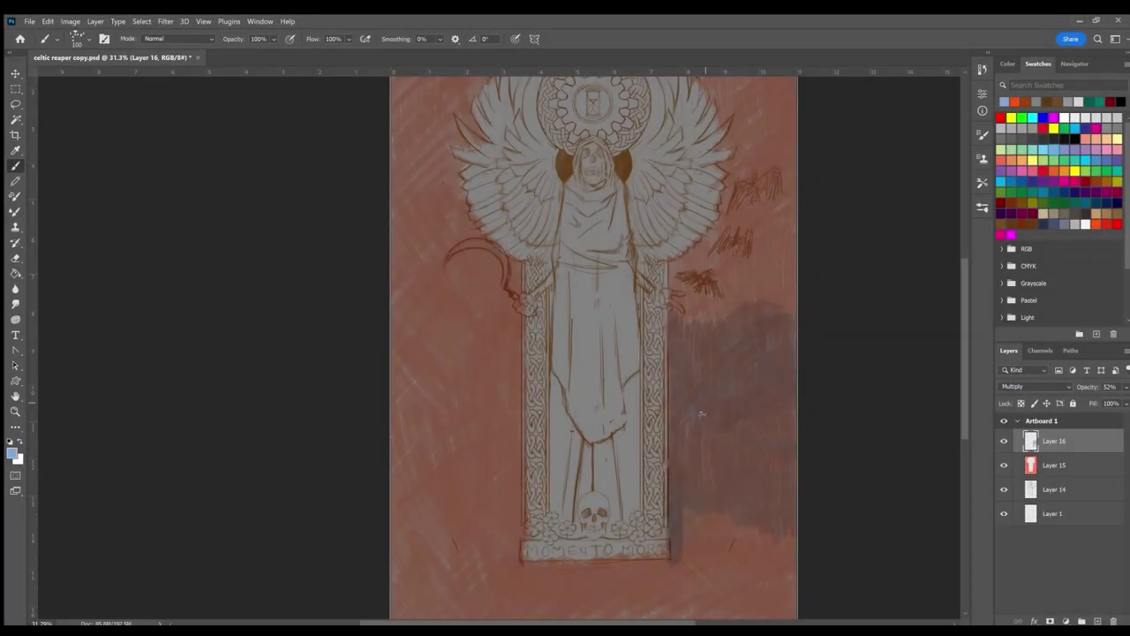
pyautogui.moveTo(966, 400); pyautogui.dragTo(966, 354)
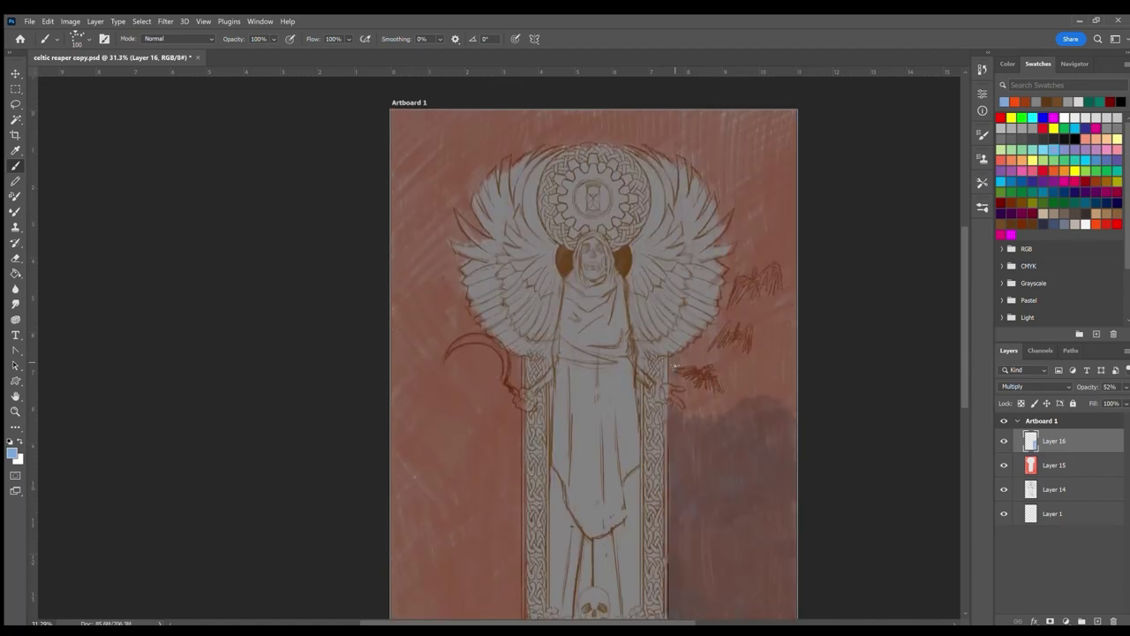
pyautogui.moveTo(675, 364)
pyautogui.mouseDown()
pyautogui.moveTo(768, 371)
pyautogui.moveTo(680, 397)
pyautogui.mouseUp()
pyautogui.scroll(-3, 682, 369)
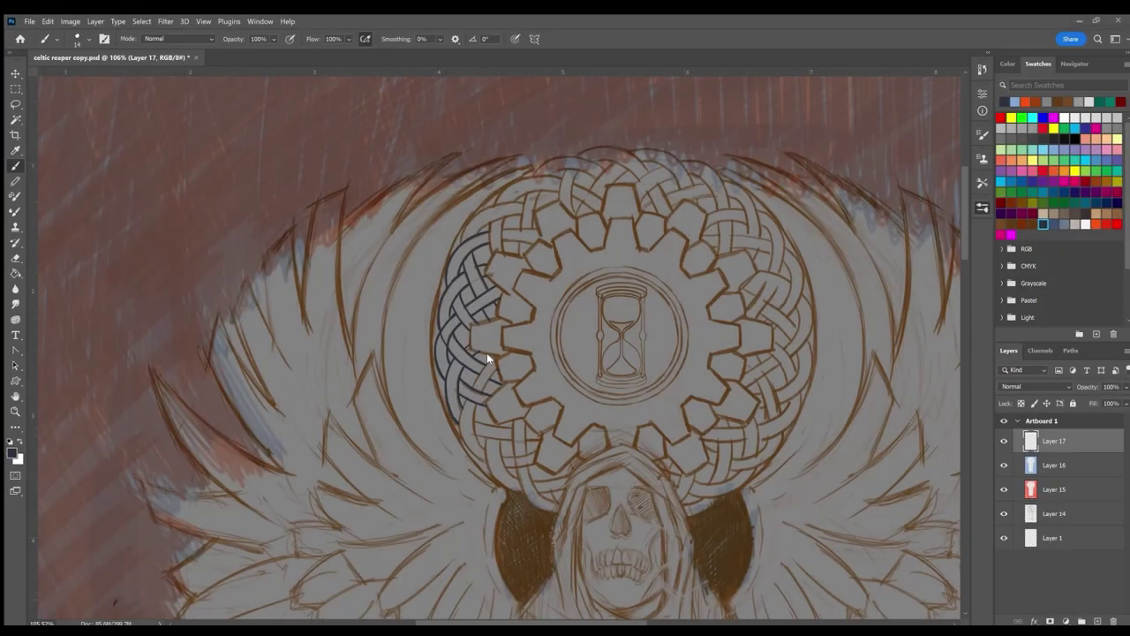
# Step: Ink the halo ring's knotwork left of the gear and at its lower-left in dark blue
pyautogui.moveTo(491, 371); pyautogui.dragTo(468, 459)
pyautogui.moveTo(477, 406)
pyautogui.mouseDown()
pyautogui.moveTo(534, 452)
pyautogui.moveTo(535, 468)
pyautogui.moveTo(495, 478)
pyautogui.mouseUp()
pyautogui.moveTo(501, 426)
pyautogui.mouseDown()
pyautogui.moveTo(518, 477)
pyautogui.moveTo(563, 481)
pyautogui.mouseUp()
pyautogui.moveTo(540, 489); pyautogui.dragTo(564, 493)
pyautogui.moveTo(526, 420); pyautogui.dragTo(556, 511)
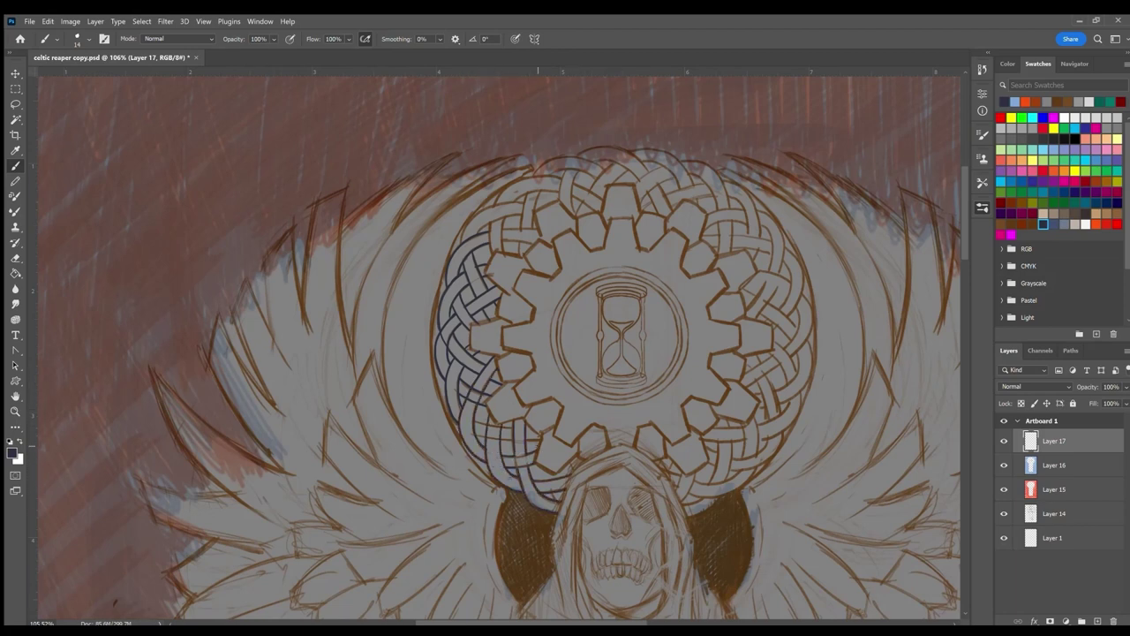
pyautogui.moveTo(533, 465)
pyautogui.mouseDown()
pyautogui.moveTo(505, 466)
pyautogui.moveTo(480, 437)
pyautogui.moveTo(488, 427)
pyautogui.mouseUp()
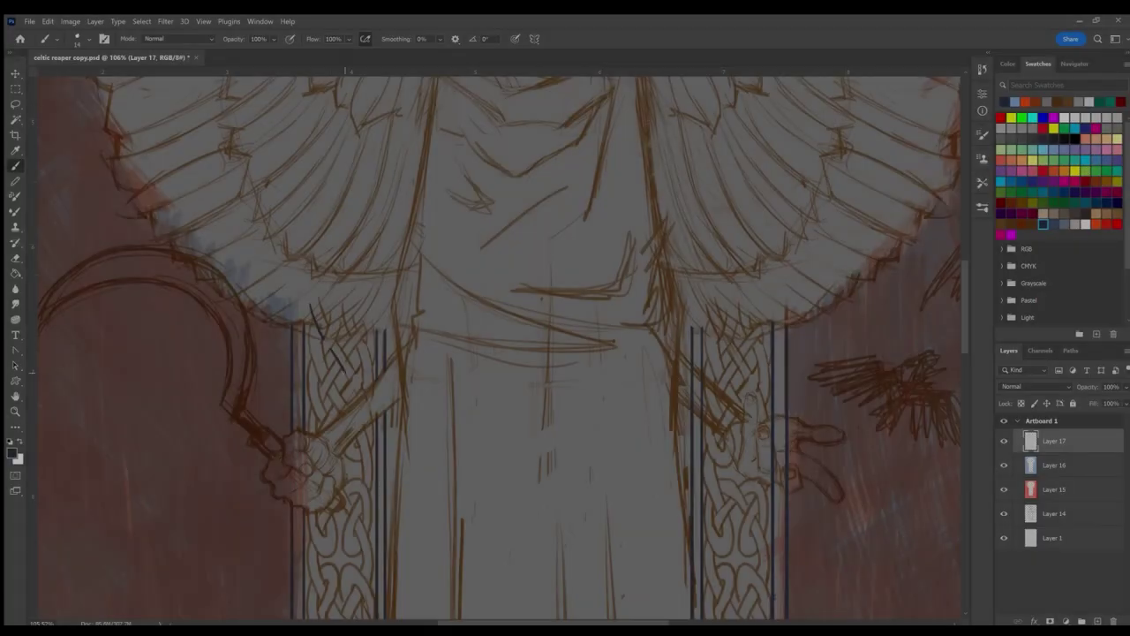
# Step: Begin tracing the left pillar's braid in dark blue
pyautogui.moveTo(320, 297); pyautogui.dragTo(327, 324)
pyautogui.moveTo(337, 341); pyautogui.dragTo(353, 371)
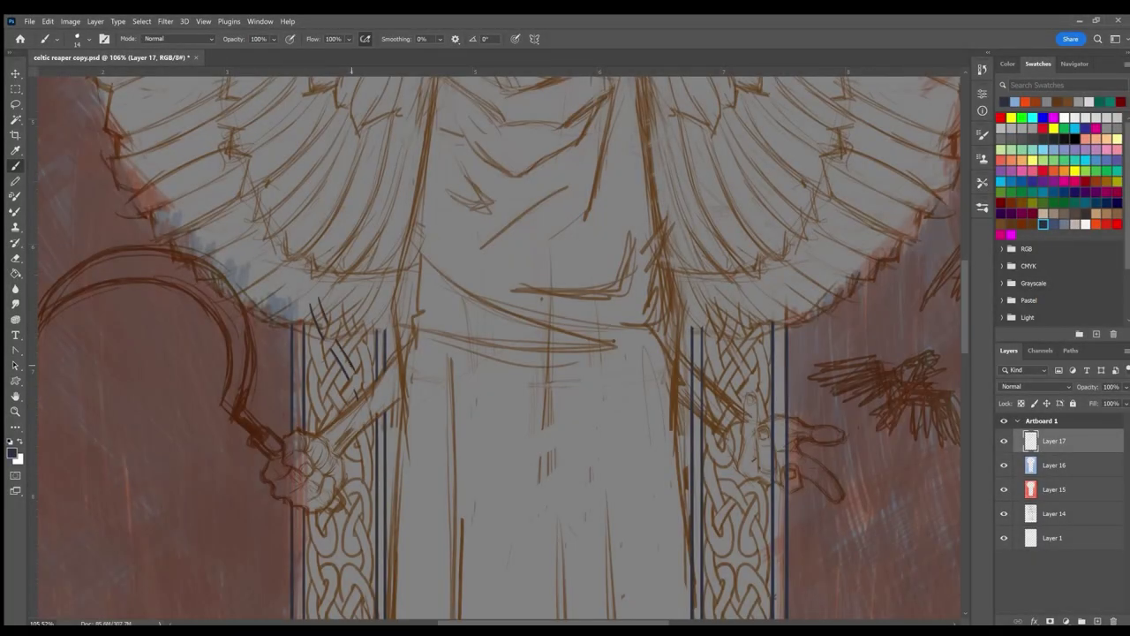
pyautogui.moveTo(309, 323); pyautogui.dragTo(321, 385)
pyautogui.moveTo(320, 339); pyautogui.dragTo(331, 371)
pyautogui.moveTo(332, 378); pyautogui.dragTo(348, 408)
# Step: Ink the remaining strands of the left column's braid
pyautogui.moveTo(322, 311); pyautogui.dragTo(332, 342)
pyautogui.moveTo(307, 360); pyautogui.dragTo(323, 424)
pyautogui.moveTo(334, 316); pyautogui.dragTo(339, 357)
pyautogui.moveTo(318, 382); pyautogui.dragTo(330, 413)
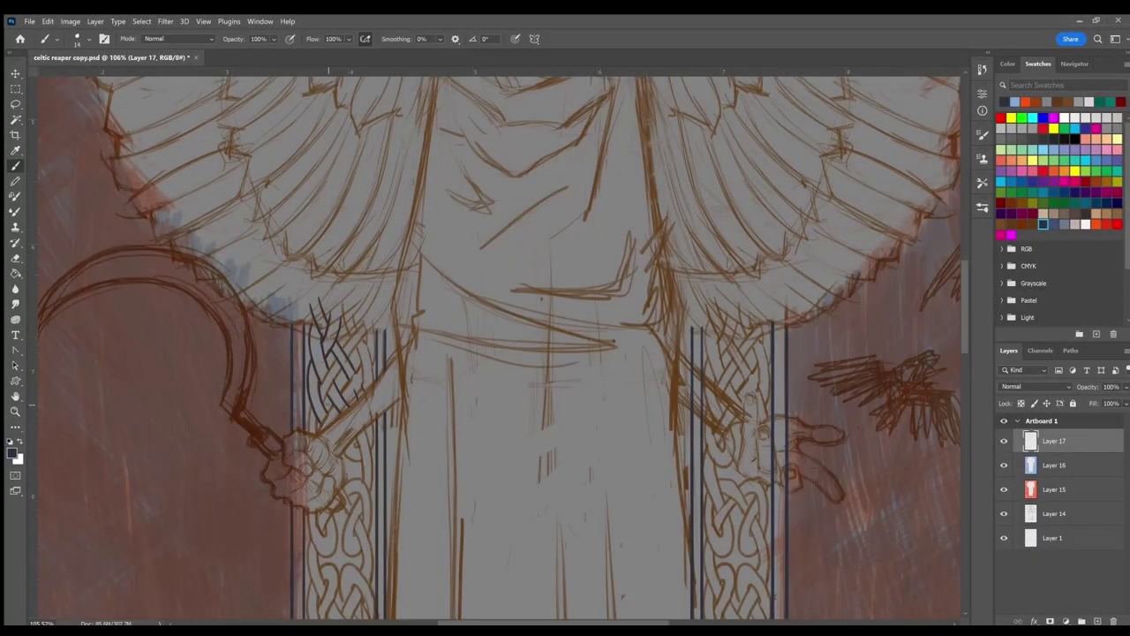
pyautogui.moveTo(343, 303); pyautogui.dragTo(364, 385)
pyautogui.moveTo(363, 338)
pyautogui.mouseDown()
pyautogui.moveTo(370, 383)
pyautogui.moveTo(364, 350)
pyautogui.moveTo(320, 407)
pyautogui.mouseUp()
pyautogui.moveTo(305, 406); pyautogui.dragTo(313, 433)
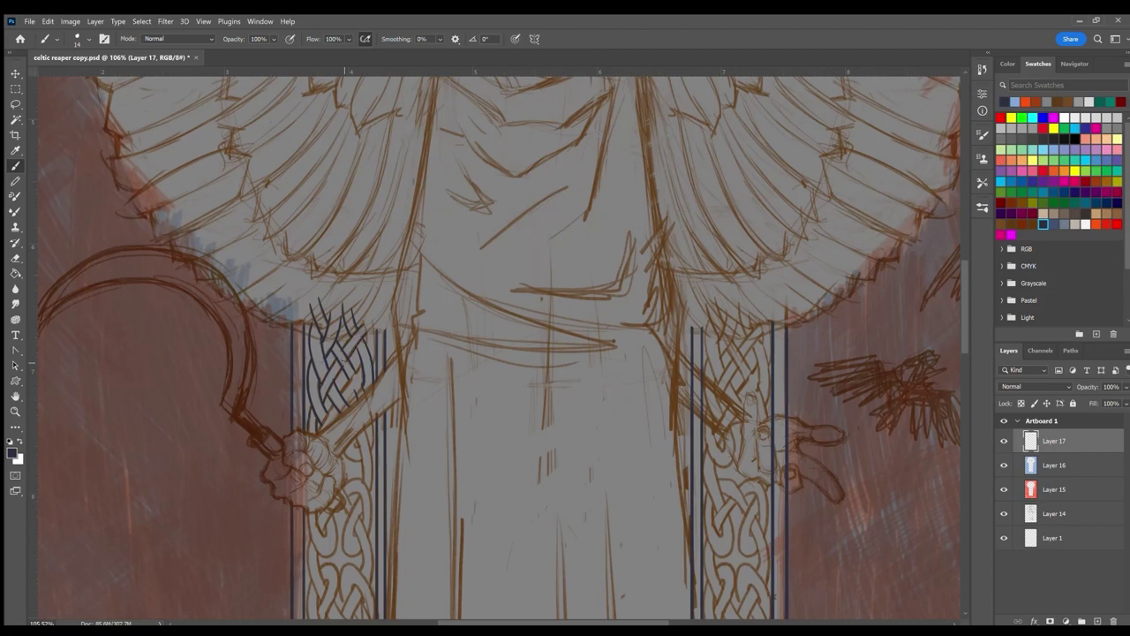
pyautogui.moveTo(339, 364); pyautogui.dragTo(362, 396)
pyautogui.moveTo(374, 321); pyautogui.dragTo(374, 364)
pyautogui.moveTo(346, 381); pyautogui.dragTo(363, 402)
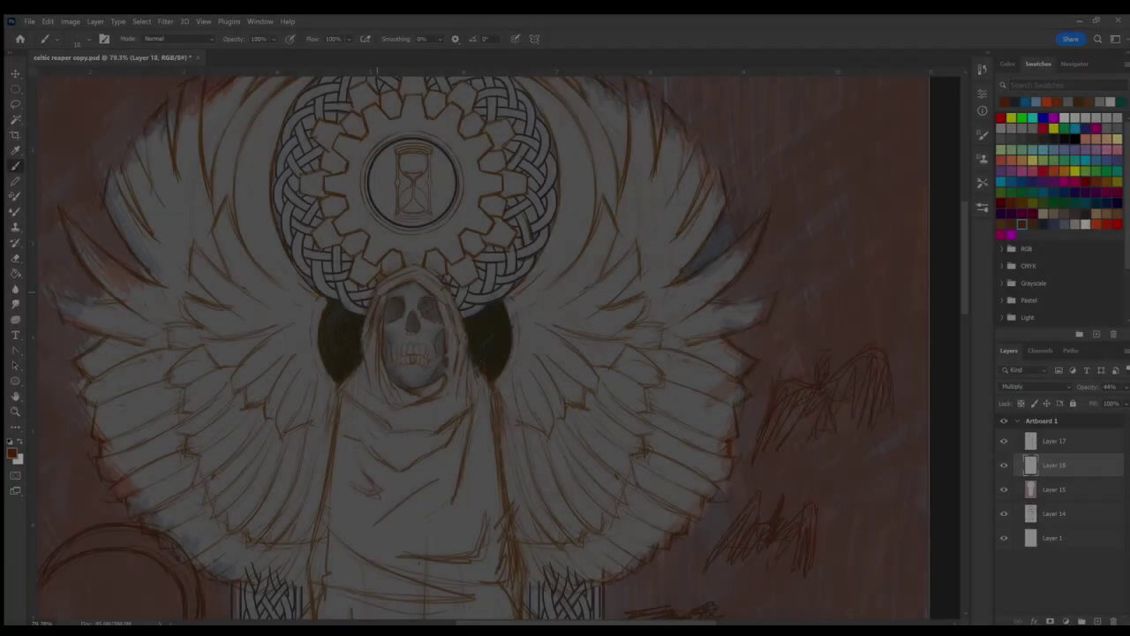
# Step: Sketch hood folds around the skull
pyautogui.moveTo(415, 269); pyautogui.dragTo(452, 338)
pyautogui.moveTo(363, 318); pyautogui.dragTo(383, 392)
pyautogui.moveTo(450, 304)
pyautogui.mouseDown()
pyautogui.moveTo(465, 341)
pyautogui.moveTo(443, 402)
pyautogui.mouseUp()
pyautogui.moveTo(356, 371); pyautogui.dragTo(371, 395)
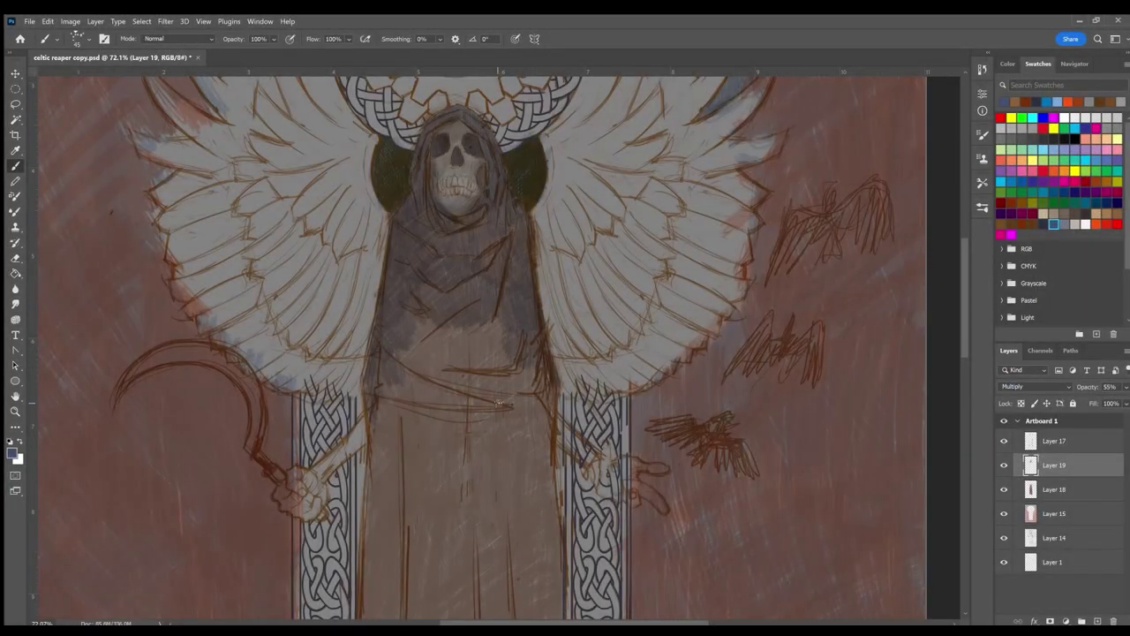
# Step: Shade the robe's midsection and area below the waist in dark grey
pyautogui.moveTo(499, 404); pyautogui.dragTo(415, 370)
pyautogui.moveTo(521, 362); pyautogui.dragTo(530, 477)
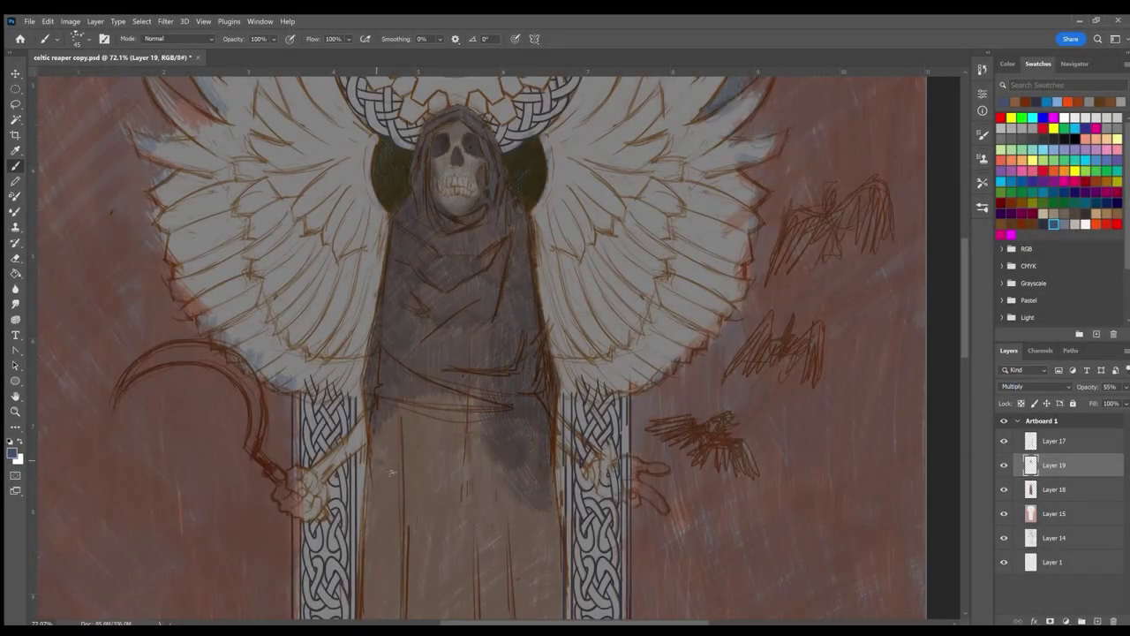
pyautogui.moveTo(389, 388); pyautogui.dragTo(477, 467)
pyautogui.moveTo(371, 592); pyautogui.dragTo(398, 425)
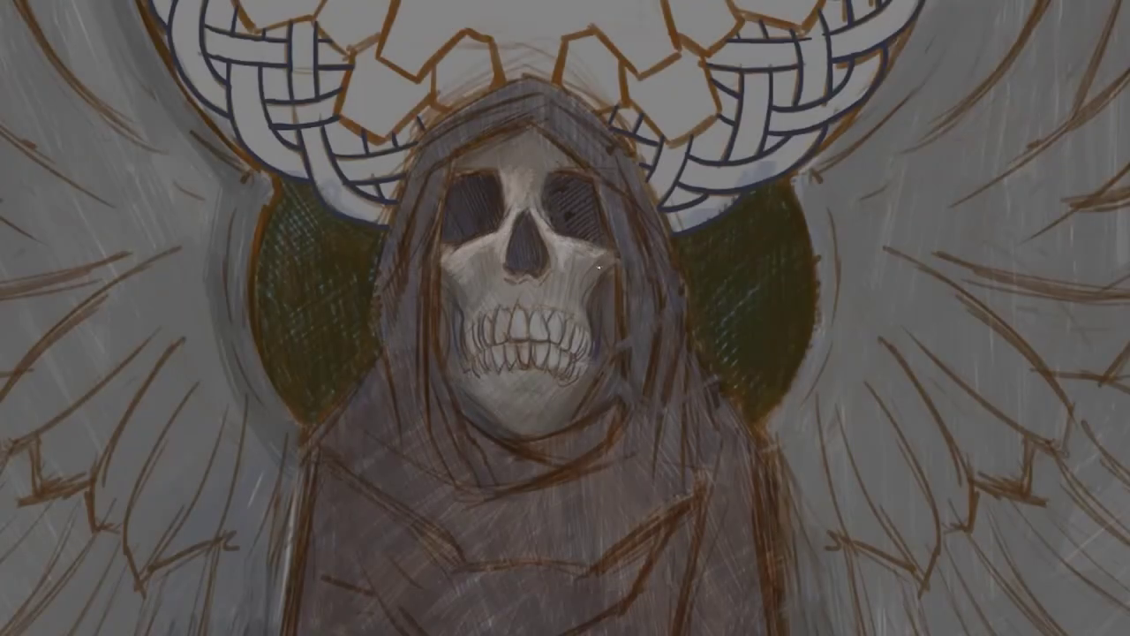
# Step: Highlight the skull's left cheek, teeth, right cheek and forehead
pyautogui.moveTo(468, 300)
pyautogui.mouseDown()
pyautogui.moveTo(486, 262)
pyautogui.moveTo(565, 304)
pyautogui.mouseUp()
pyautogui.moveTo(552, 261)
pyautogui.mouseDown()
pyautogui.moveTo(592, 305)
pyautogui.moveTo(609, 272)
pyautogui.mouseUp()
pyautogui.moveTo(534, 212); pyautogui.dragTo(512, 164)
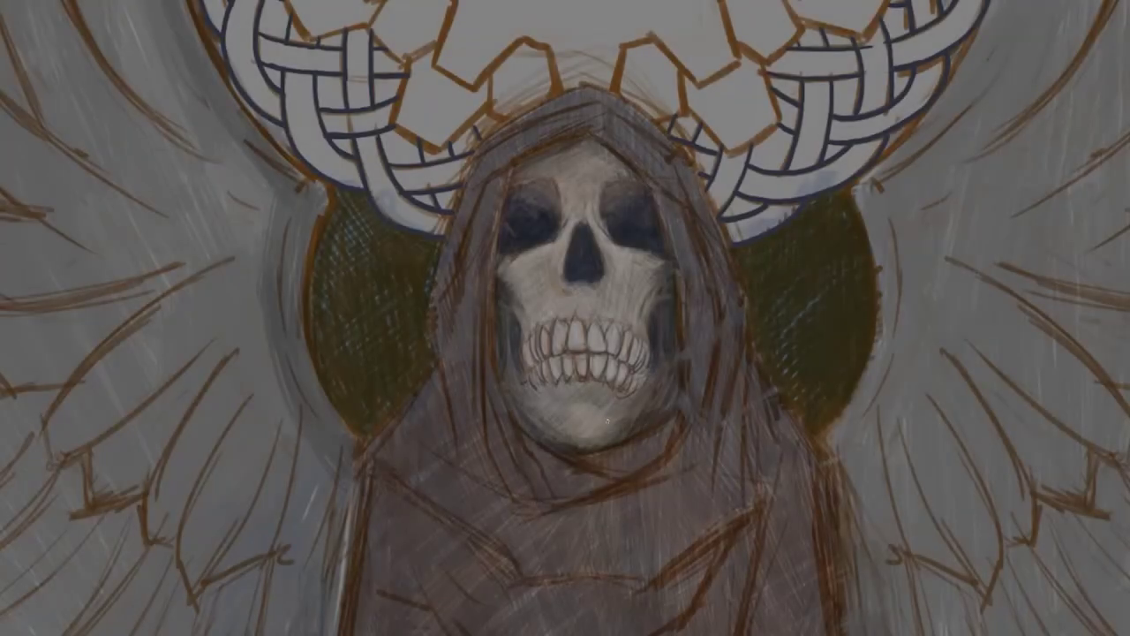
# Step: Draw dark lines between the teeth and shade around the upper teeth and cheeks
pyautogui.moveTo(618, 365); pyautogui.dragTo(645, 389)
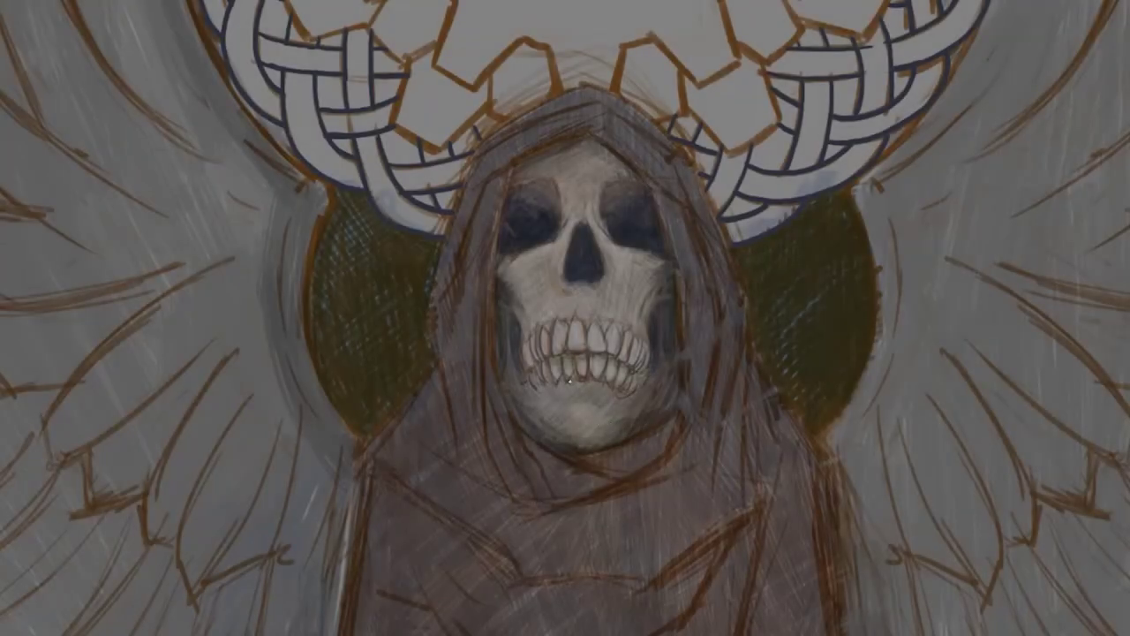
pyautogui.moveTo(558, 390); pyautogui.dragTo(616, 402)
pyautogui.moveTo(529, 327); pyautogui.dragTo(631, 332)
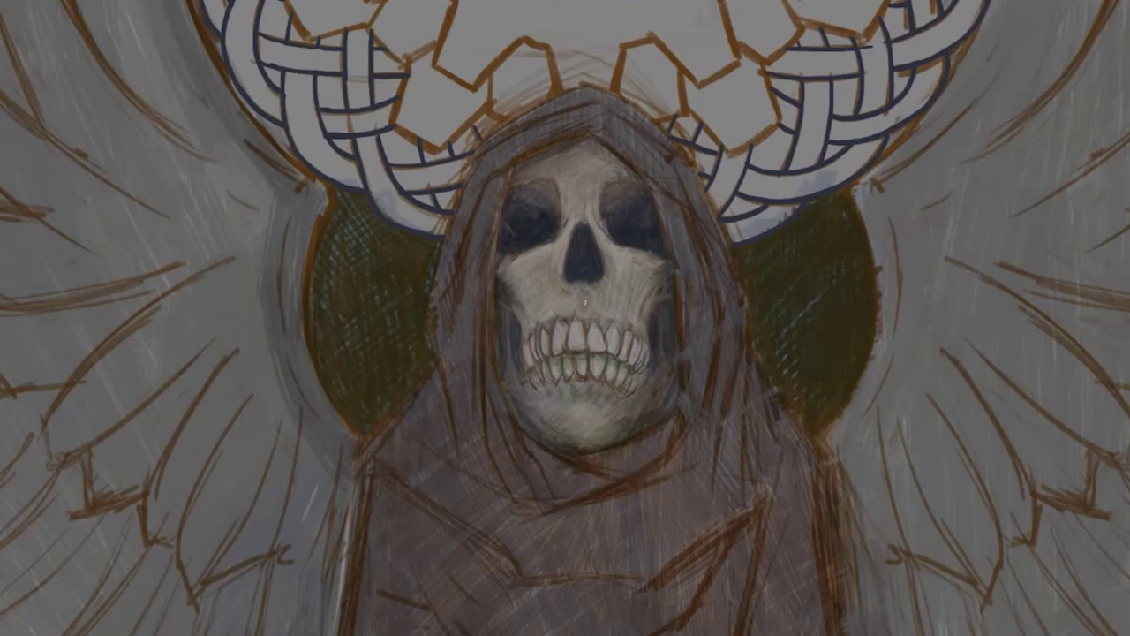
pyautogui.moveTo(586, 291); pyautogui.dragTo(548, 309)
pyautogui.moveTo(530, 265)
pyautogui.mouseDown()
pyautogui.moveTo(536, 306)
pyautogui.moveTo(520, 300)
pyautogui.mouseUp()
pyautogui.moveTo(600, 281); pyautogui.dragTo(630, 327)
pyautogui.moveTo(600, 249); pyautogui.dragTo(648, 328)
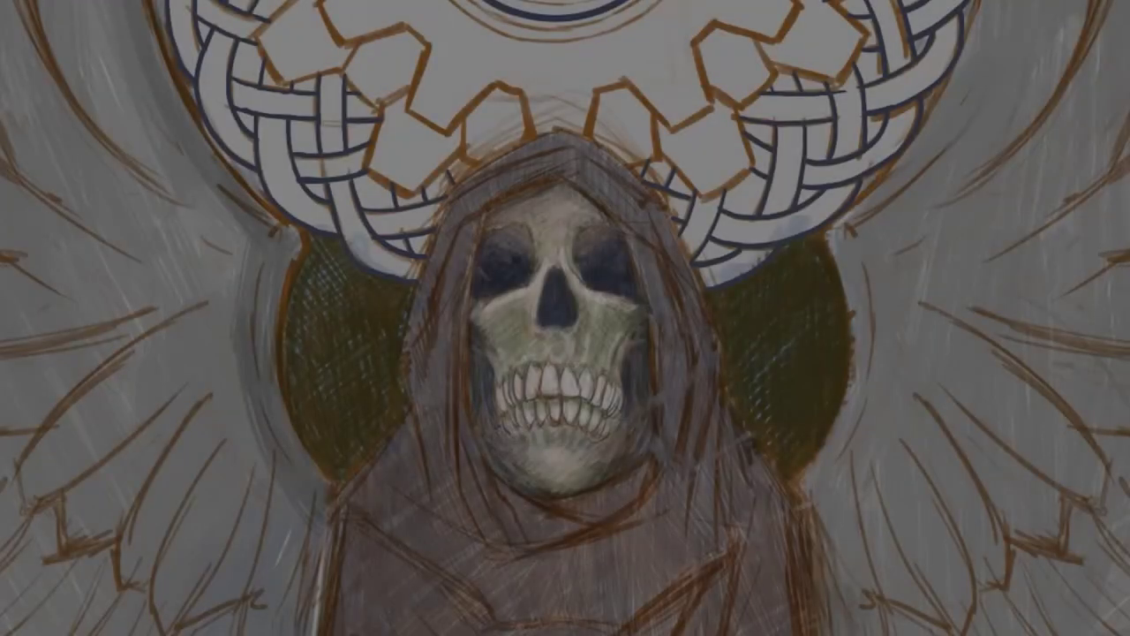
# Step: Darken the lower jaw, tooth gaps and nose area, then lighten cheekbone and upper jaw
pyautogui.moveTo(487, 411)
pyautogui.mouseDown()
pyautogui.moveTo(533, 473)
pyautogui.moveTo(579, 491)
pyautogui.mouseUp()
pyautogui.moveTo(582, 415)
pyautogui.mouseDown()
pyautogui.moveTo(645, 480)
pyautogui.moveTo(508, 430)
pyautogui.moveTo(615, 433)
pyautogui.mouseUp()
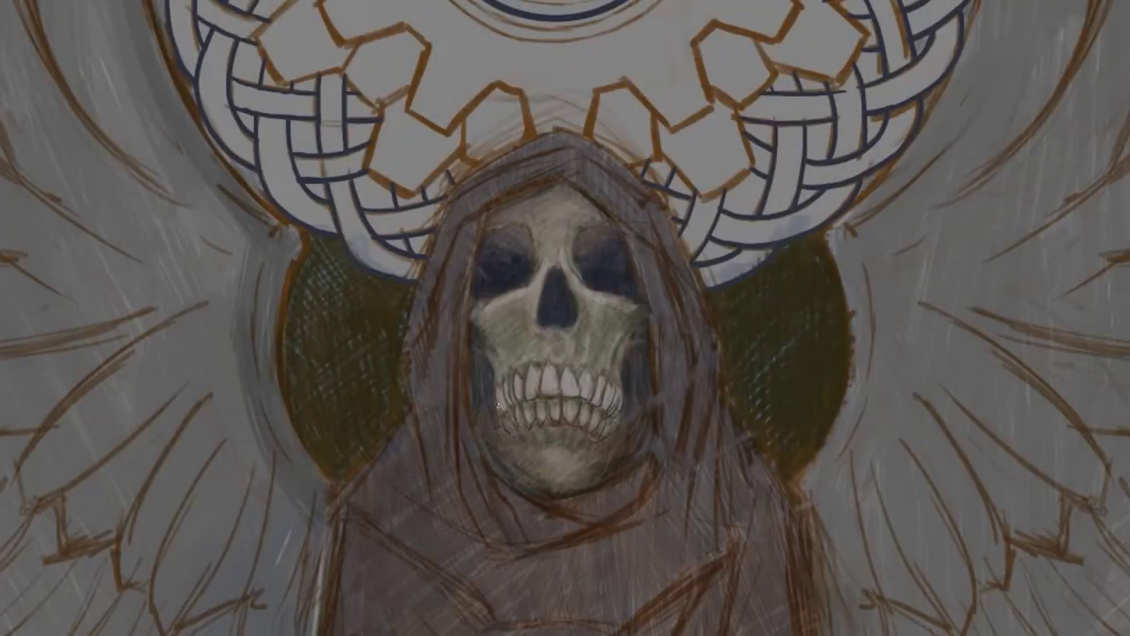
pyautogui.moveTo(500, 405); pyautogui.dragTo(590, 403)
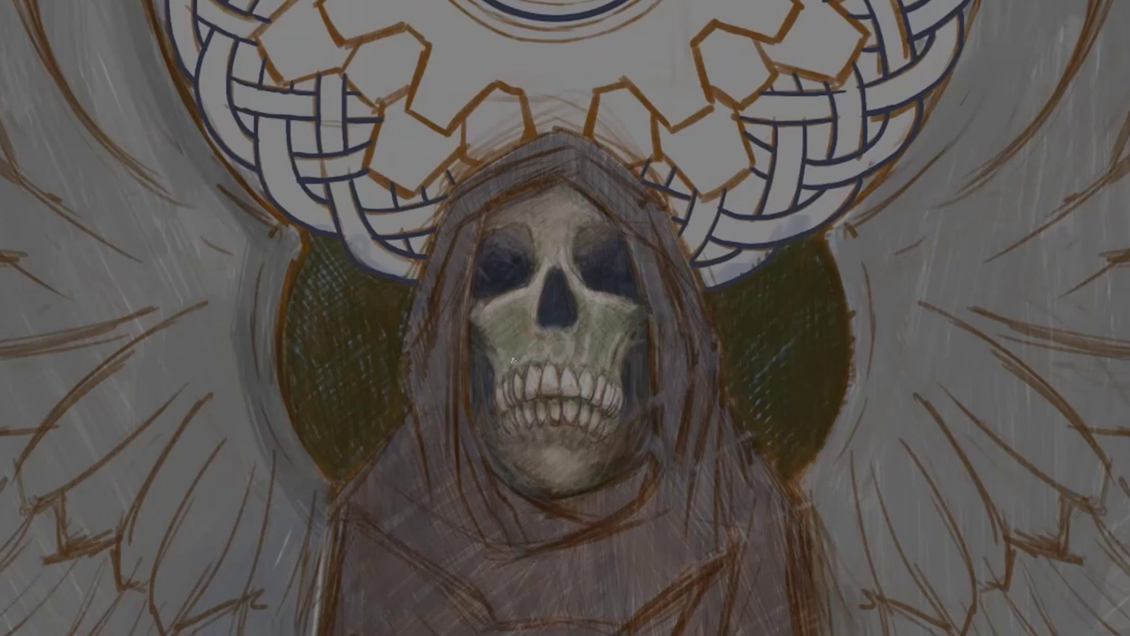
pyautogui.moveTo(513, 358); pyautogui.dragTo(495, 342)
pyautogui.moveTo(622, 325); pyautogui.dragTo(637, 378)
pyautogui.moveTo(618, 300); pyautogui.dragTo(600, 362)
pyautogui.moveTo(593, 342)
pyautogui.mouseDown()
pyautogui.moveTo(558, 369)
pyautogui.moveTo(512, 365)
pyautogui.mouseUp()
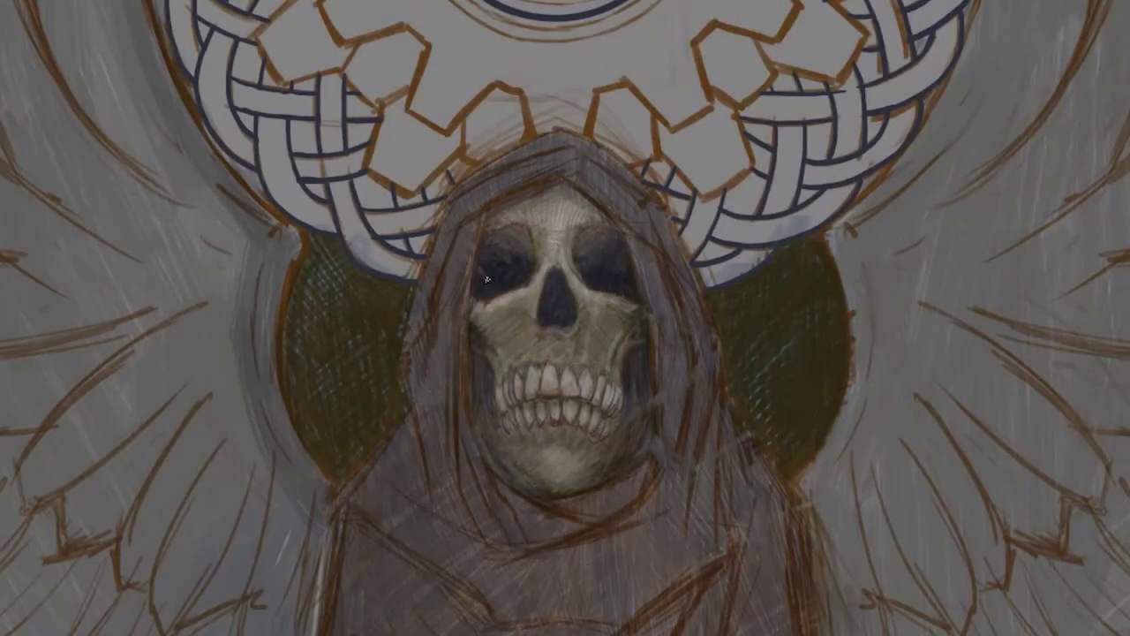
pyautogui.moveTo(596, 290)
pyautogui.mouseDown()
pyautogui.moveTo(635, 316)
pyautogui.moveTo(601, 325)
pyautogui.mouseUp()
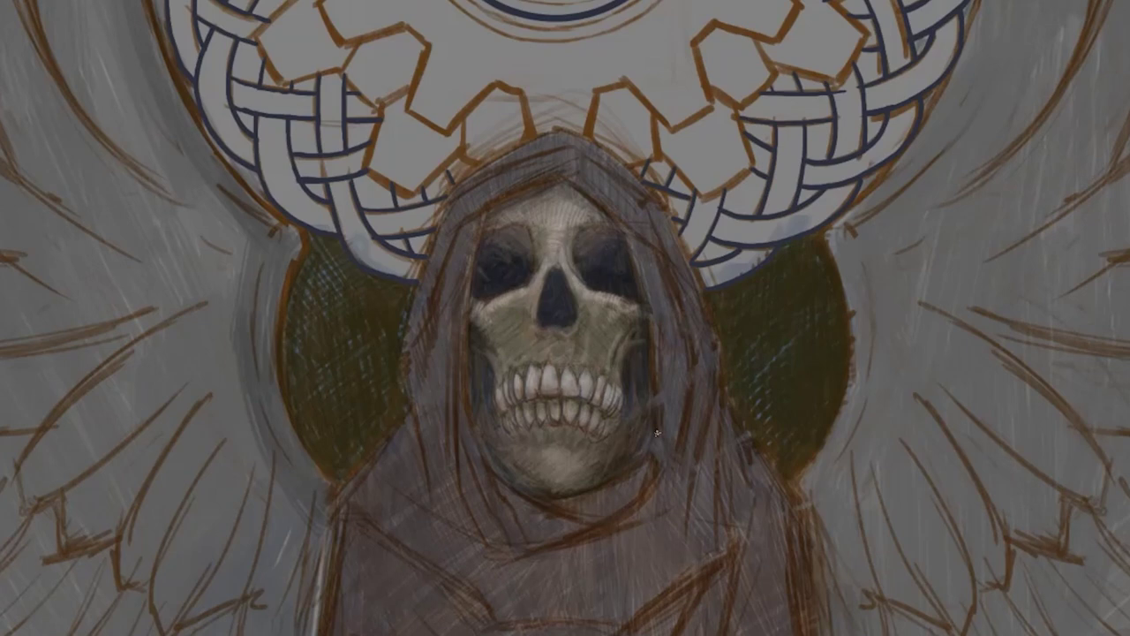
pyautogui.moveTo(533, 325); pyautogui.dragTo(578, 325)
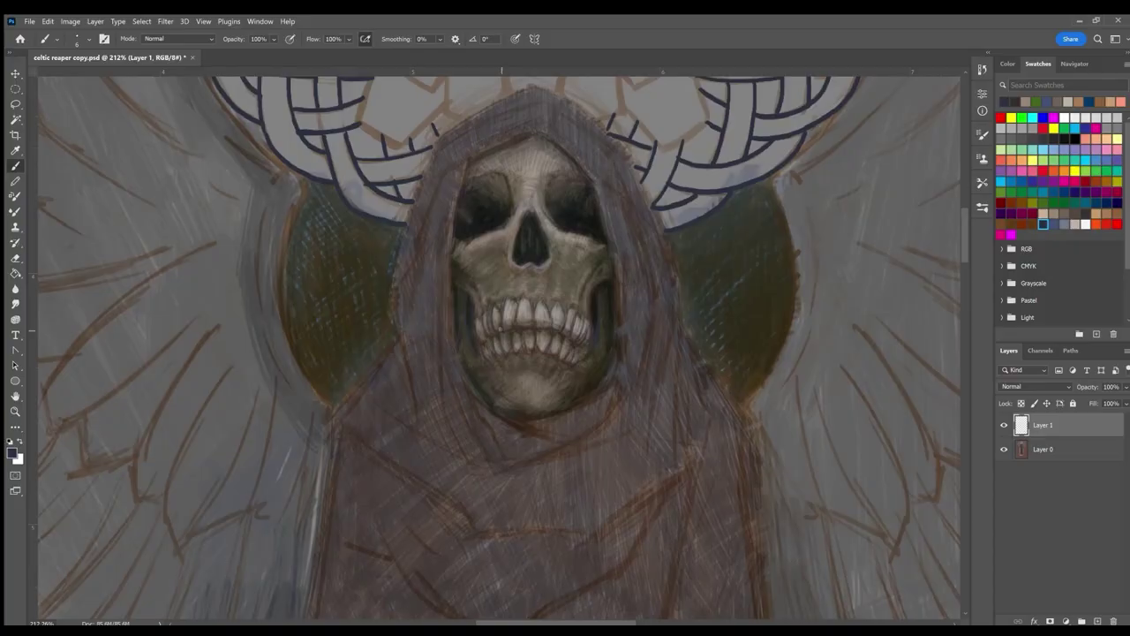
# Step: Switch the paint layer to Multiply and darken the jaw's right edge
pyautogui.hotkey('shift', 'alt', 'm')
pyautogui.moveTo(590, 301); pyautogui.dragTo(593, 286)
pyautogui.moveTo(606, 325); pyautogui.dragTo(607, 303)
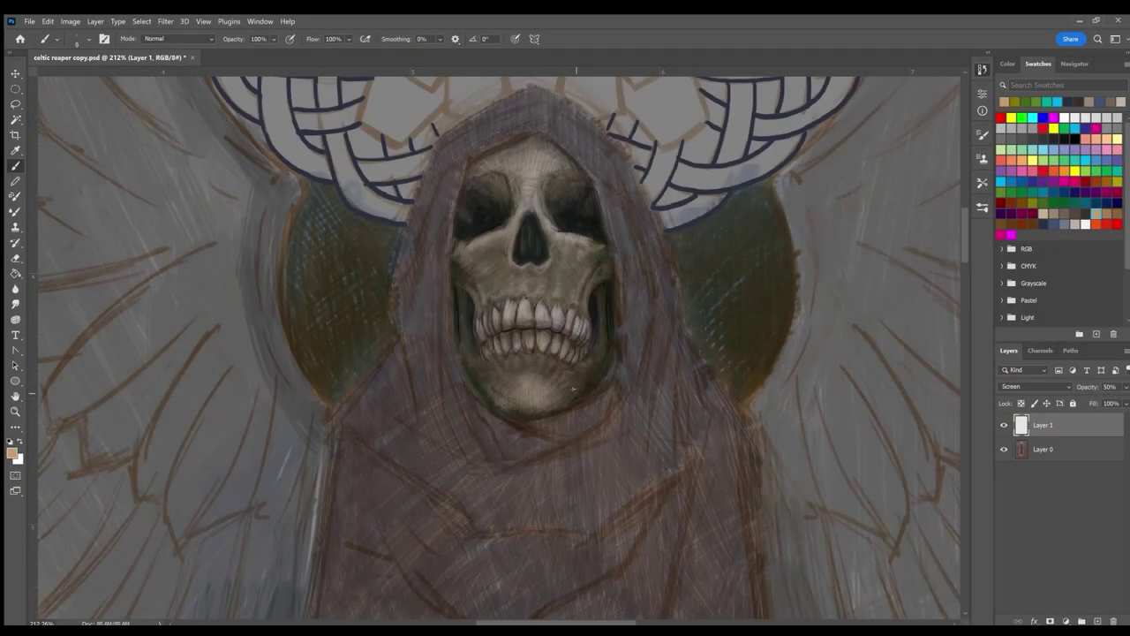
# Step: Add light strokes along the jaw, upper teeth, forehead and nose
pyautogui.moveTo(474, 364); pyautogui.dragTo(483, 395)
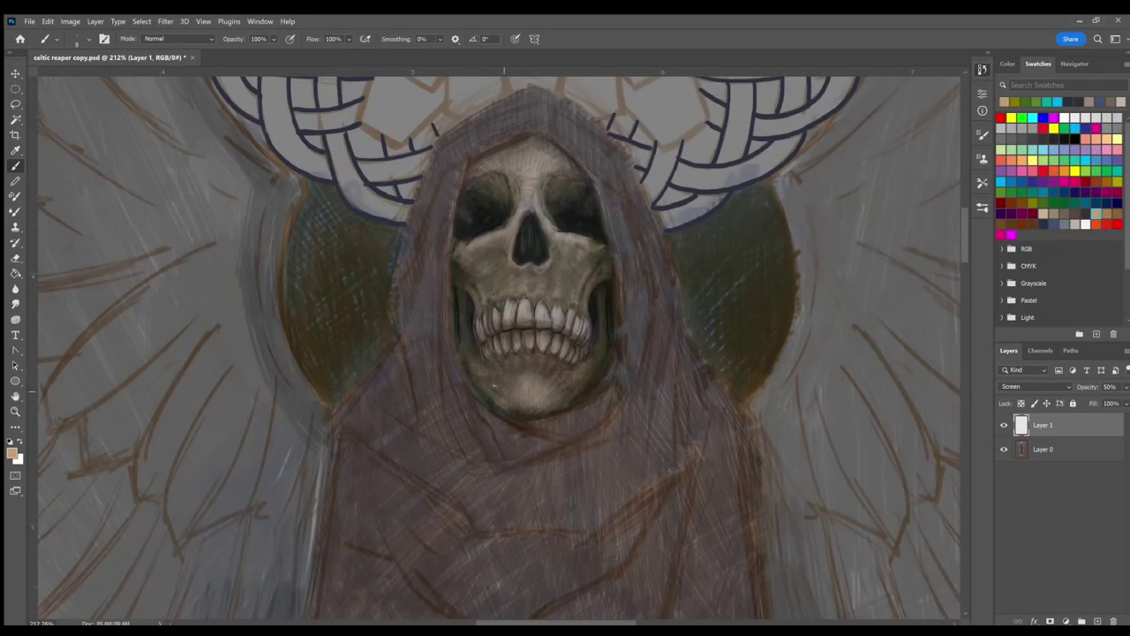
pyautogui.moveTo(592, 380); pyautogui.dragTo(574, 405)
pyautogui.moveTo(464, 353); pyautogui.dragTo(463, 316)
pyautogui.moveTo(600, 338); pyautogui.dragTo(589, 359)
pyautogui.moveTo(506, 293)
pyautogui.mouseDown()
pyautogui.moveTo(581, 279)
pyautogui.moveTo(587, 289)
pyautogui.mouseUp()
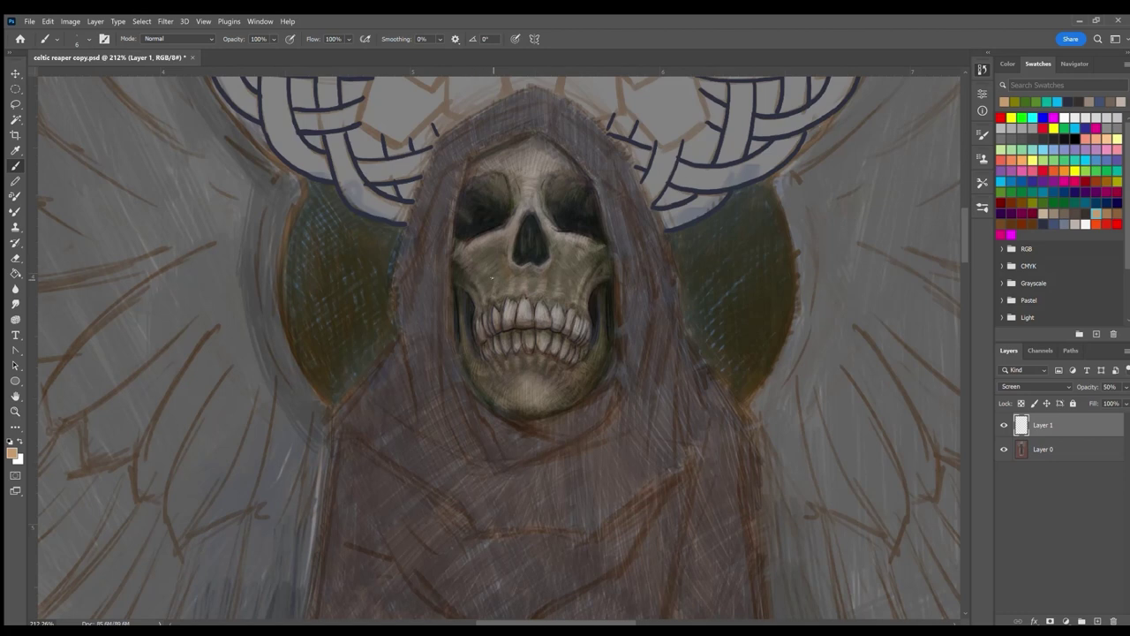
pyautogui.moveTo(530, 190); pyautogui.dragTo(525, 162)
pyautogui.moveTo(532, 214); pyautogui.dragTo(537, 207)
pyautogui.moveTo(535, 267)
pyautogui.mouseDown()
pyautogui.moveTo(514, 264)
pyautogui.moveTo(549, 262)
pyautogui.mouseUp()
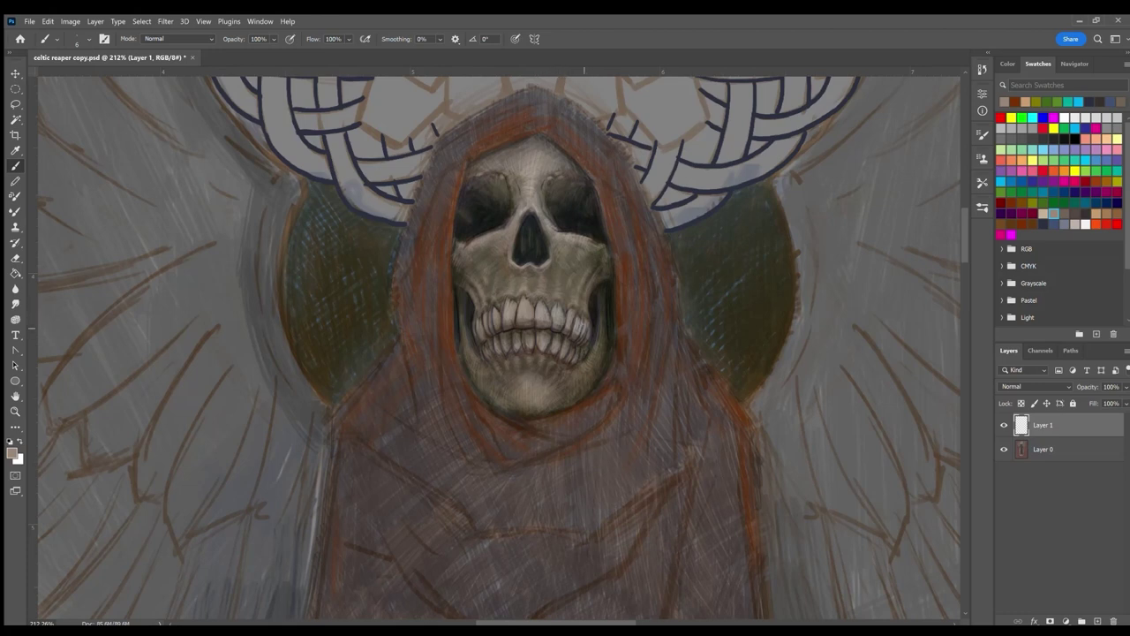
# Step: Dab dark grey-blue marks into the gaps between the skull's teeth
pyautogui.click(1065, 214)
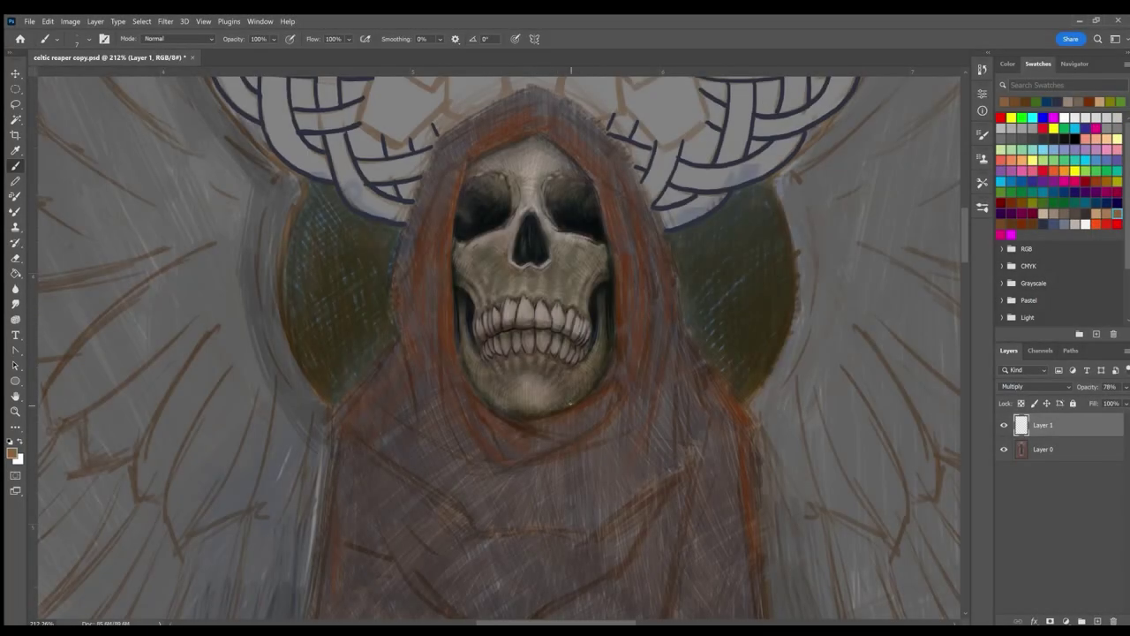
pyautogui.click(485, 337)
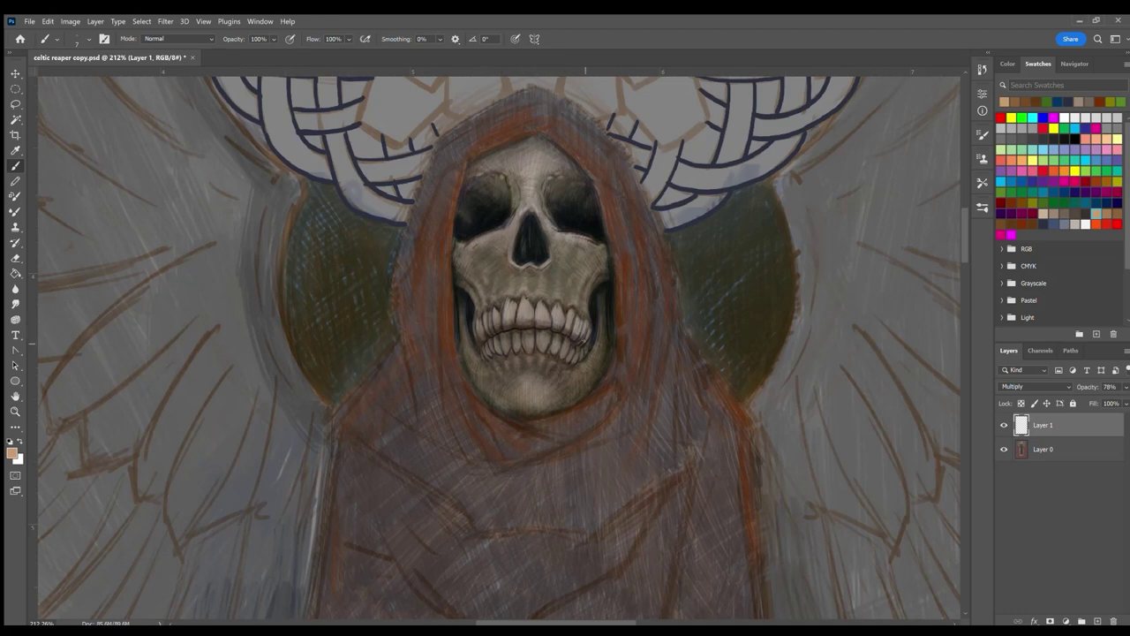
pyautogui.click(1065, 224)
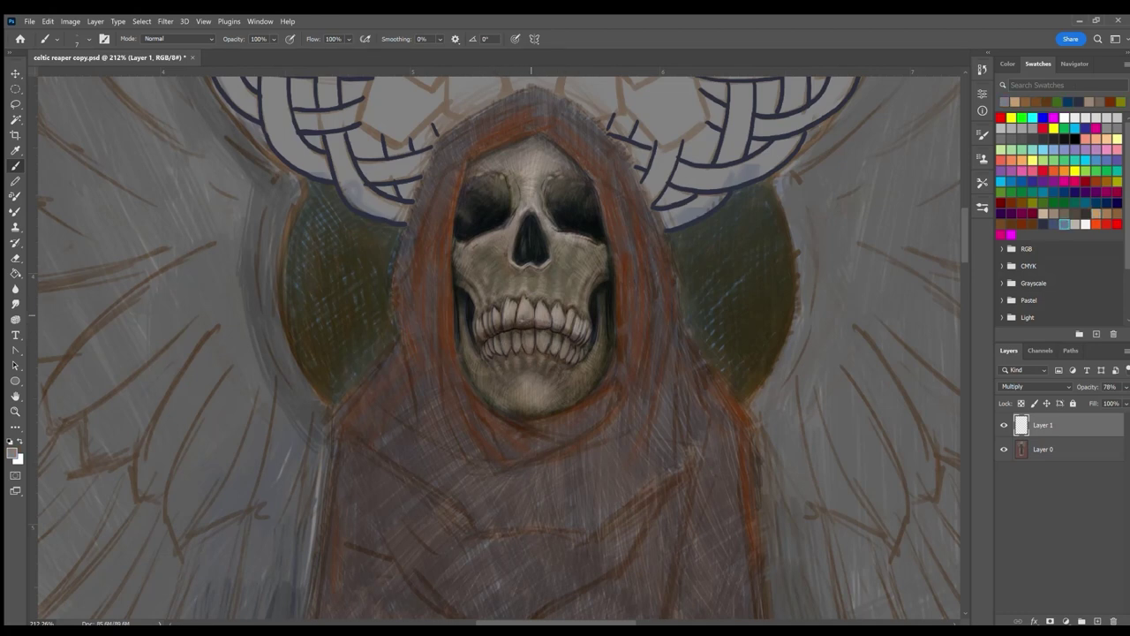
pyautogui.moveTo(538, 331)
pyautogui.mouseDown()
pyautogui.moveTo(550, 332)
pyautogui.moveTo(508, 314)
pyautogui.moveTo(477, 332)
pyautogui.moveTo(578, 325)
pyautogui.moveTo(514, 333)
pyautogui.moveTo(572, 351)
pyautogui.mouseUp()
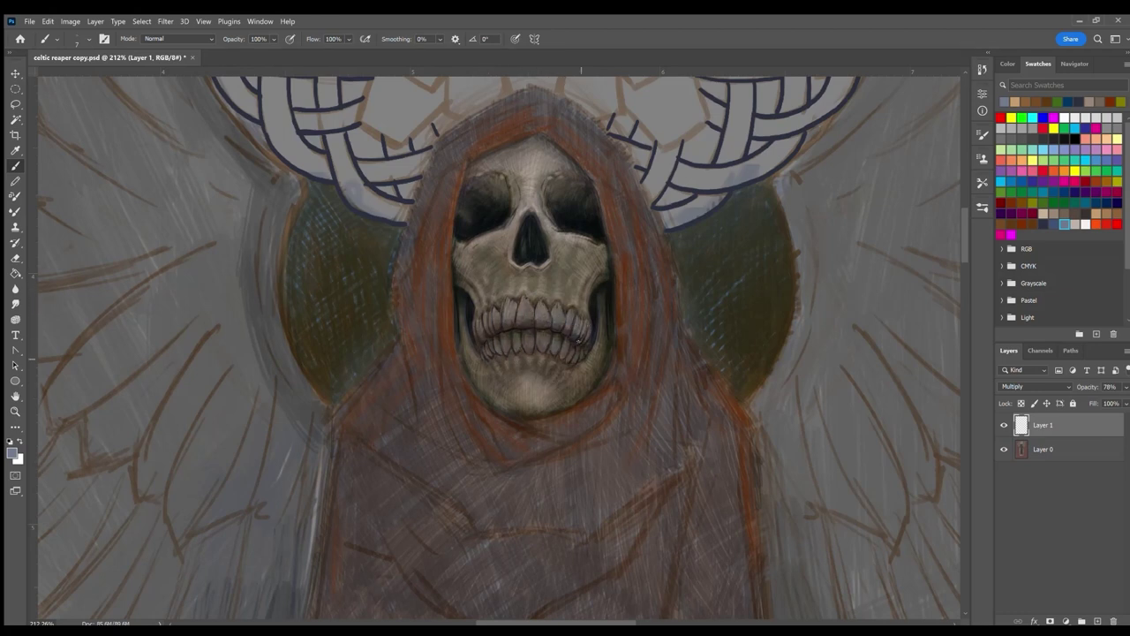
pyautogui.moveTo(514, 311); pyautogui.dragTo(477, 322)
pyautogui.moveTo(535, 346)
pyautogui.mouseDown()
pyautogui.moveTo(542, 353)
pyautogui.moveTo(496, 362)
pyautogui.mouseUp()
# Step: Highlight the upper and lower teeth in light beige
pyautogui.moveTo(1082, 387); pyautogui.dragTo(1059, 386)
pyautogui.click(1045, 212)
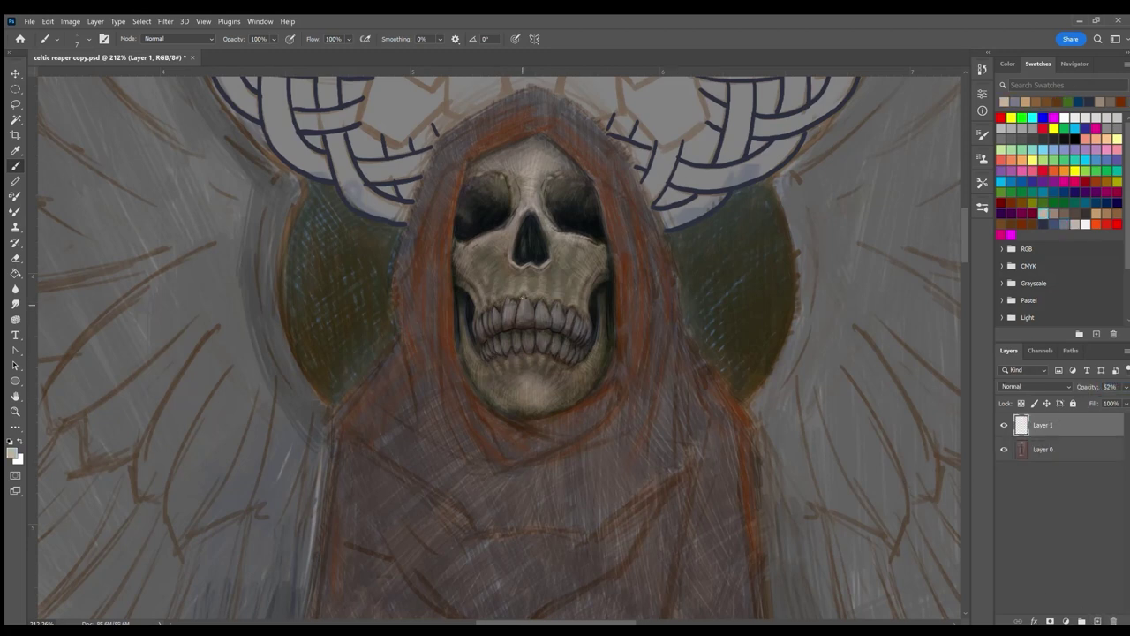
pyautogui.moveTo(521, 301)
pyautogui.mouseDown()
pyautogui.moveTo(525, 320)
pyautogui.moveTo(509, 309)
pyautogui.moveTo(477, 336)
pyautogui.mouseUp()
pyautogui.moveTo(542, 314)
pyautogui.mouseDown()
pyautogui.moveTo(552, 309)
pyautogui.moveTo(540, 325)
pyautogui.moveTo(590, 346)
pyautogui.mouseUp()
pyautogui.moveTo(481, 357); pyautogui.dragTo(560, 337)
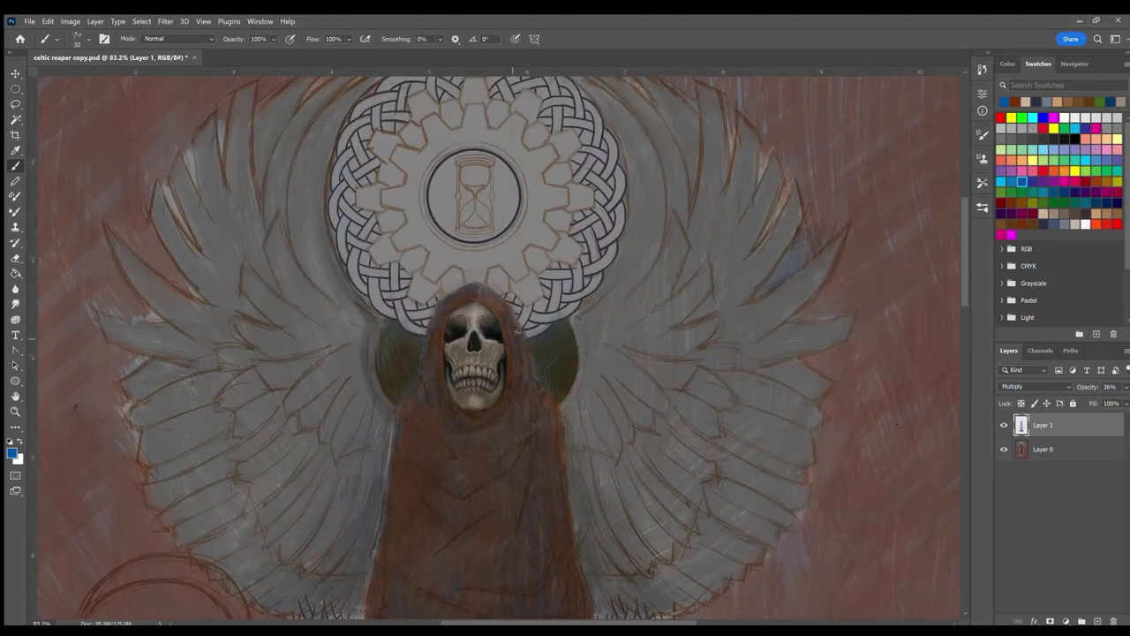
# Step: Darken the area under the halo and side discs, then add light touches on cheek, teeth and jaw
pyautogui.moveTo(543, 366)
pyautogui.mouseDown()
pyautogui.moveTo(392, 329)
pyautogui.moveTo(450, 266)
pyautogui.moveTo(538, 331)
pyautogui.moveTo(499, 280)
pyautogui.mouseUp()
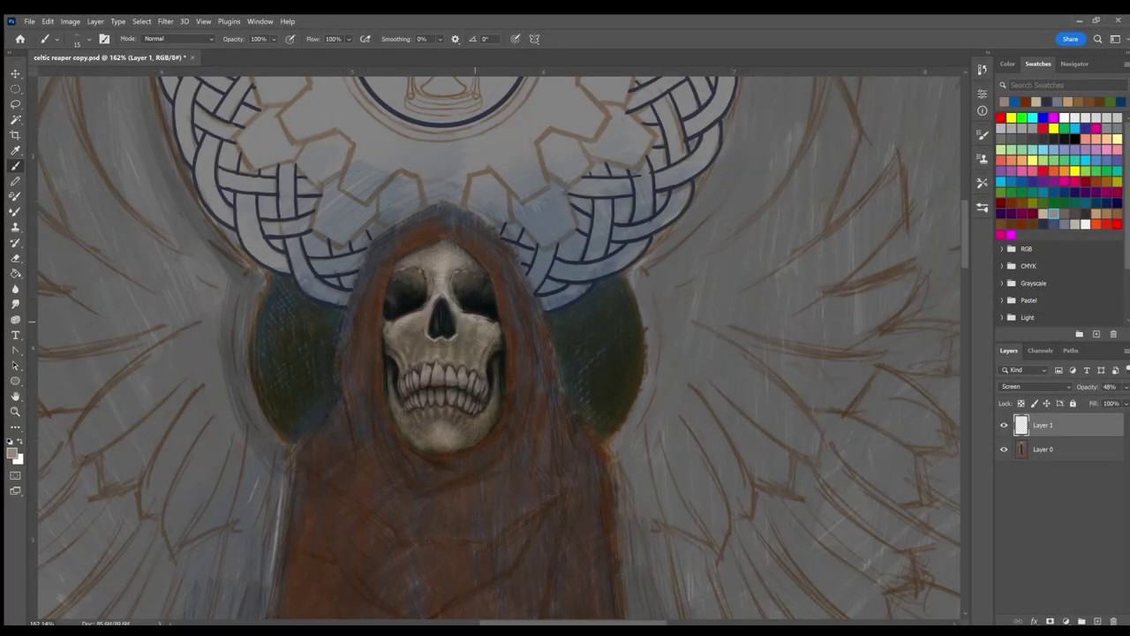
pyautogui.moveTo(410, 338); pyautogui.dragTo(418, 355)
pyautogui.moveTo(411, 429)
pyautogui.mouseDown()
pyautogui.moveTo(433, 449)
pyautogui.moveTo(478, 443)
pyautogui.mouseUp()
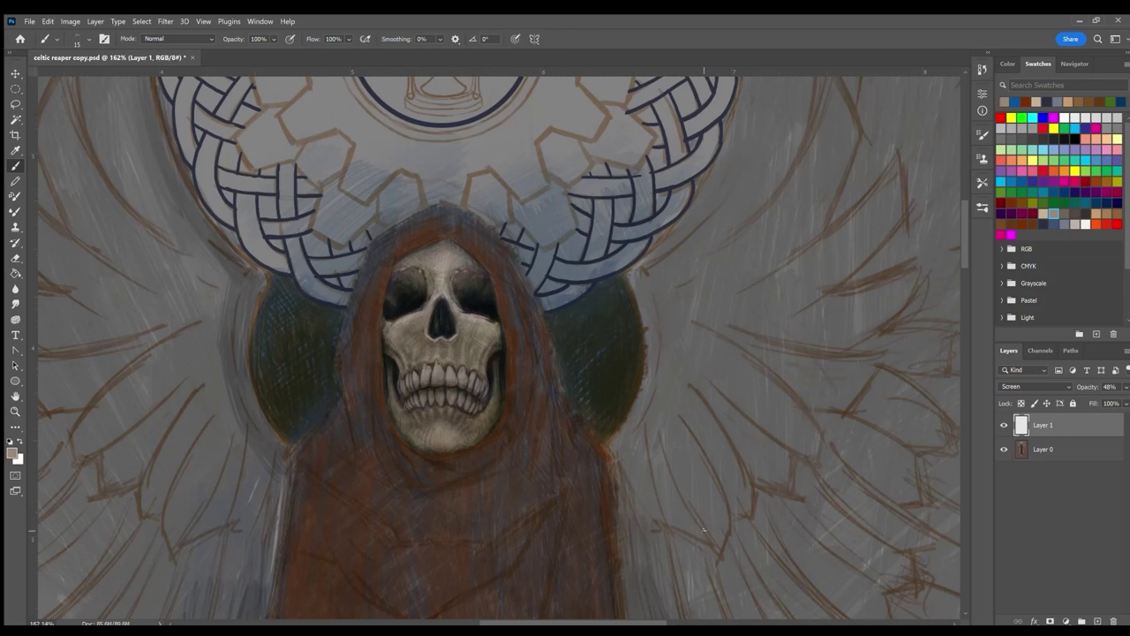
pyautogui.keyDown('alt'); pyautogui.click(460, 419); pyautogui.keyUp('alt')
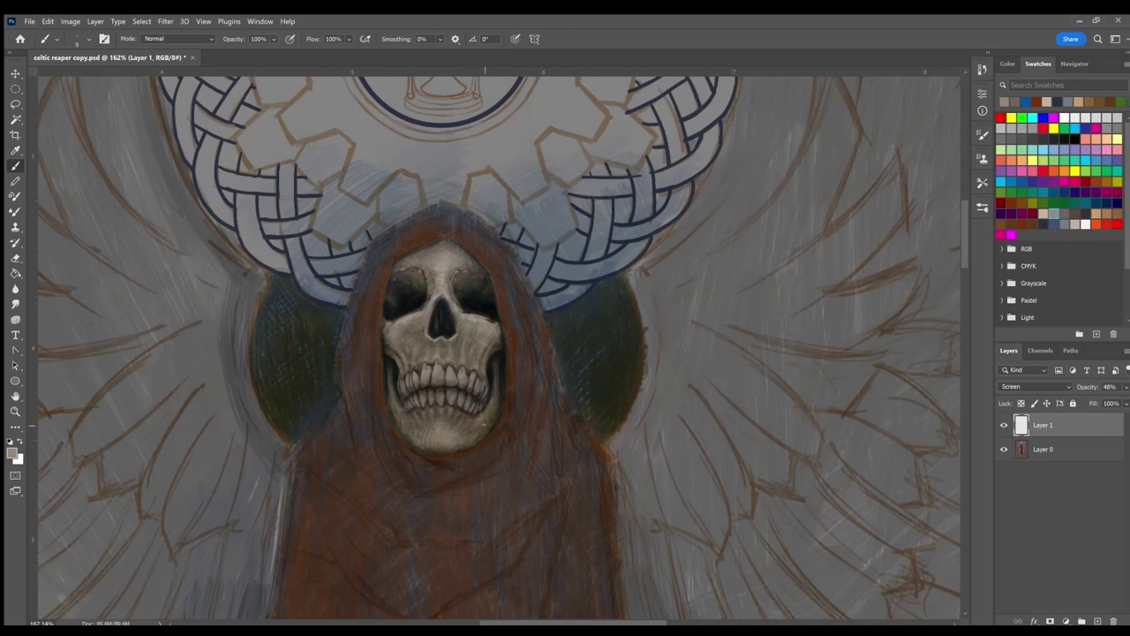
pyautogui.moveTo(397, 406); pyautogui.dragTo(401, 419)
pyautogui.moveTo(470, 424); pyautogui.dragTo(477, 427)
pyautogui.moveTo(401, 418); pyautogui.dragTo(410, 426)
pyautogui.moveTo(436, 365); pyautogui.dragTo(475, 375)
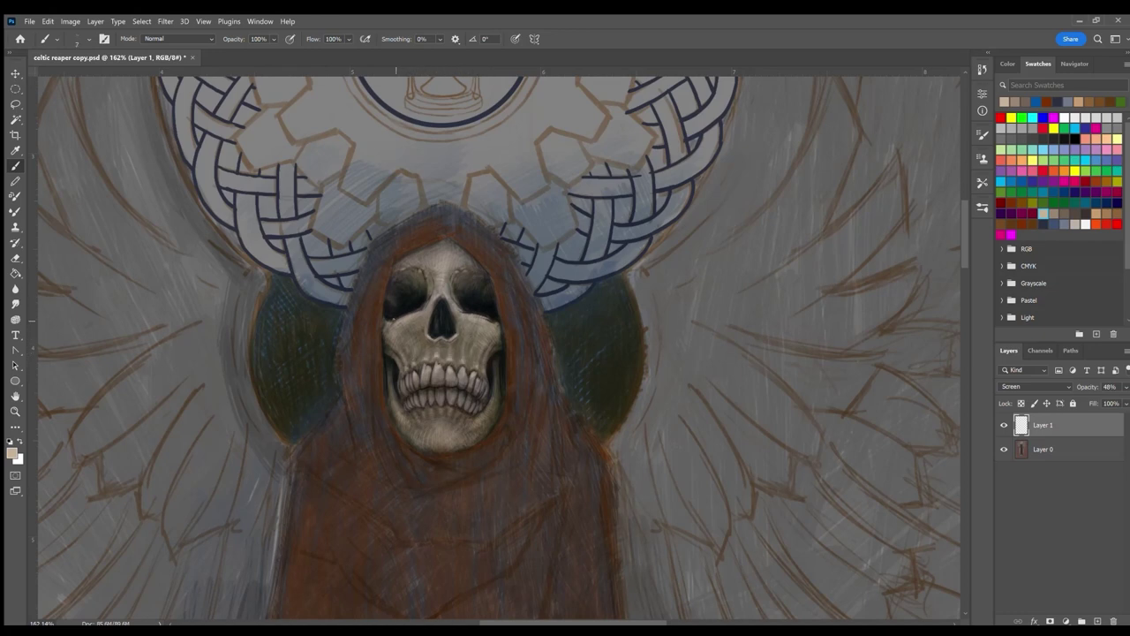
pyautogui.keyDown('alt'); pyautogui.click(442, 273); pyautogui.keyUp('alt')
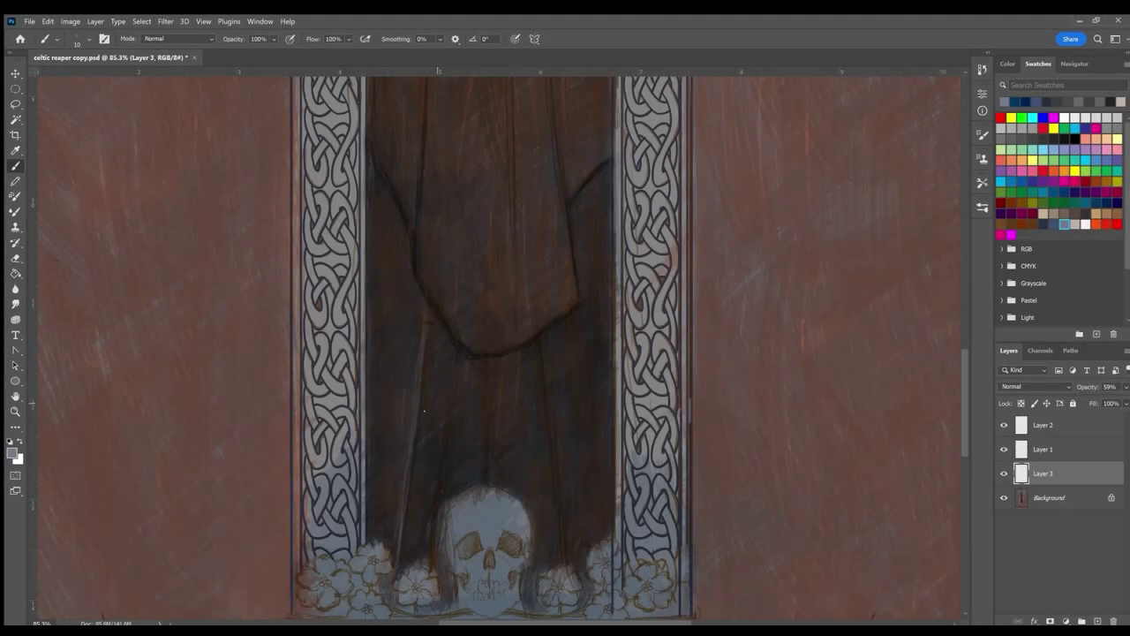
# Step: Paint pale bluish vertical folds down the robe
pyautogui.moveTo(453, 360); pyautogui.dragTo(438, 568)
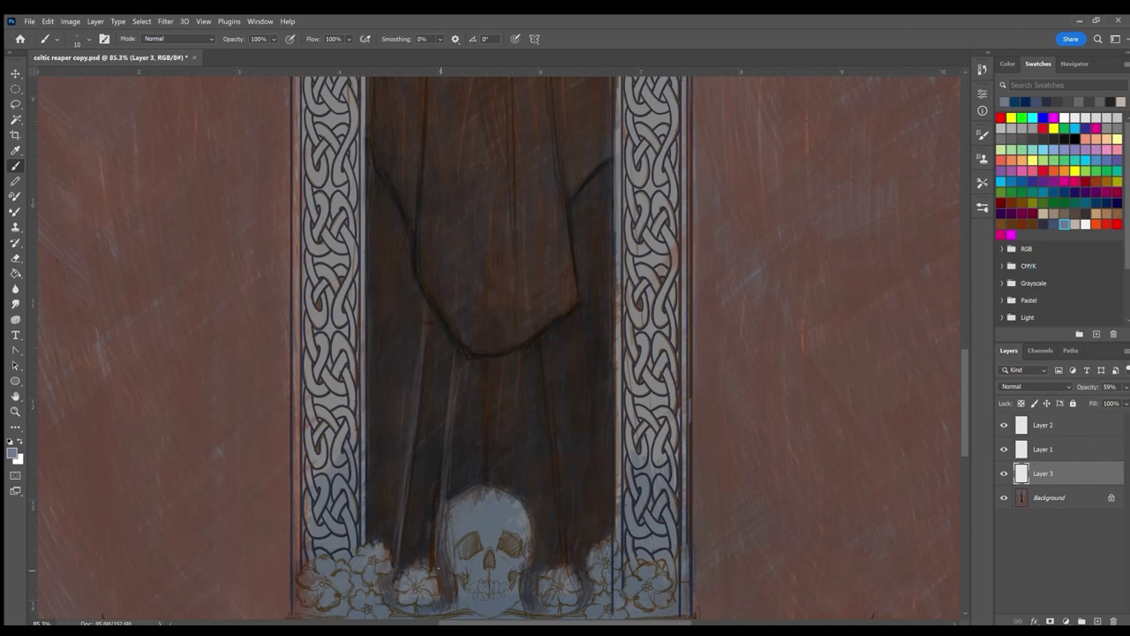
pyautogui.moveTo(483, 449); pyautogui.dragTo(478, 407)
pyautogui.moveTo(541, 355); pyautogui.dragTo(558, 516)
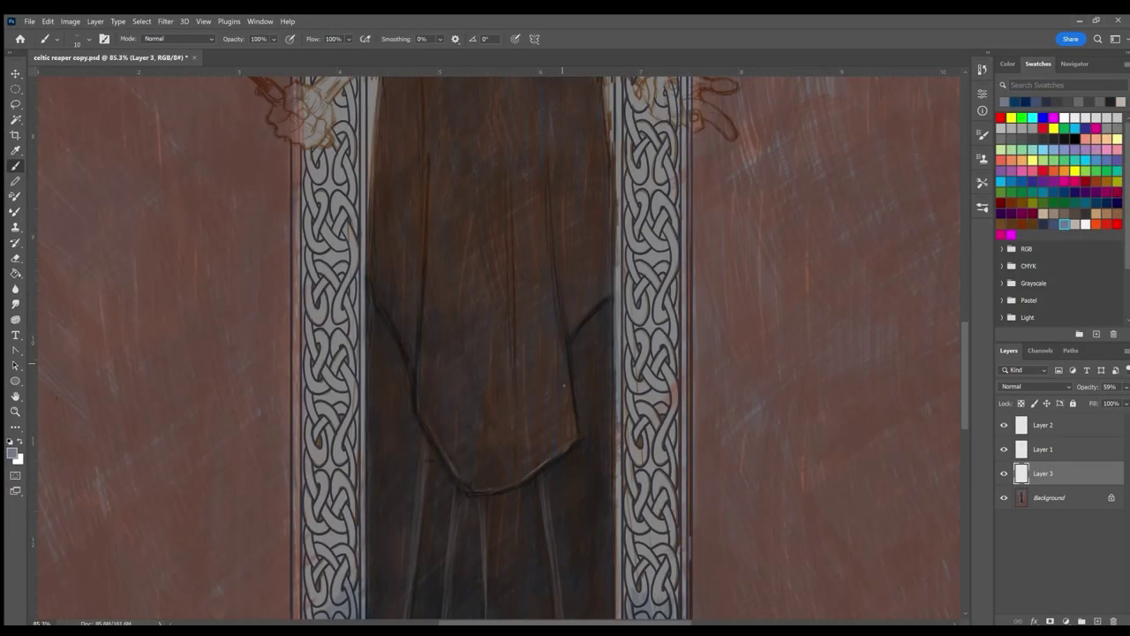
pyautogui.moveTo(512, 284); pyautogui.dragTo(518, 356)
pyautogui.moveTo(406, 340); pyautogui.dragTo(401, 356)
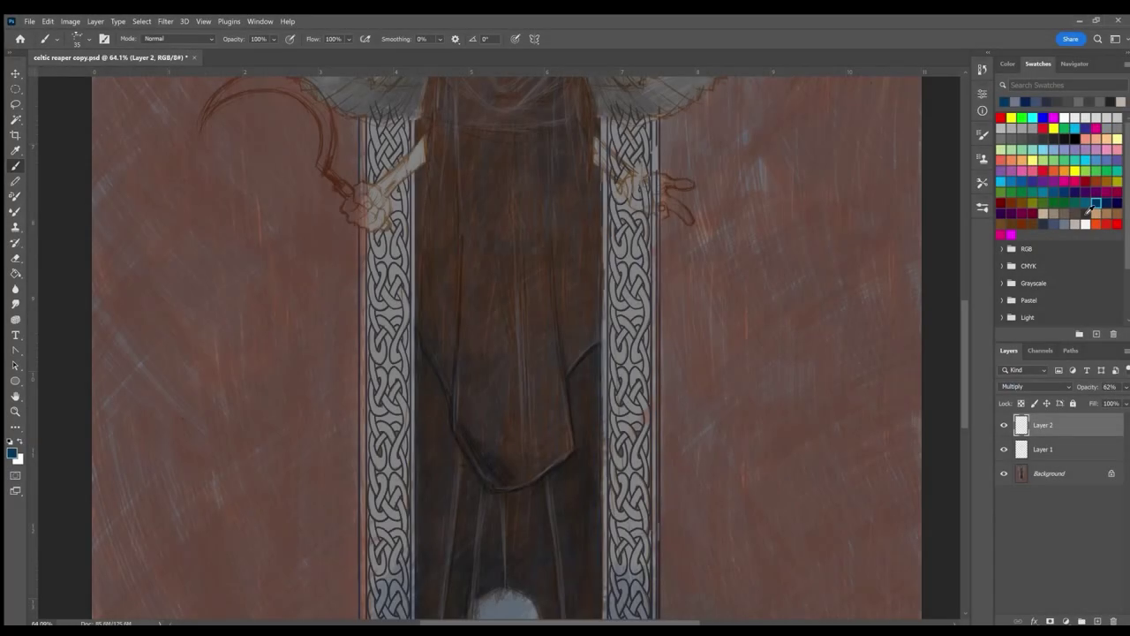
# Step: Shade the robe's bottom and its left and right edges darker
pyautogui.moveTo(483, 422); pyautogui.dragTo(528, 477)
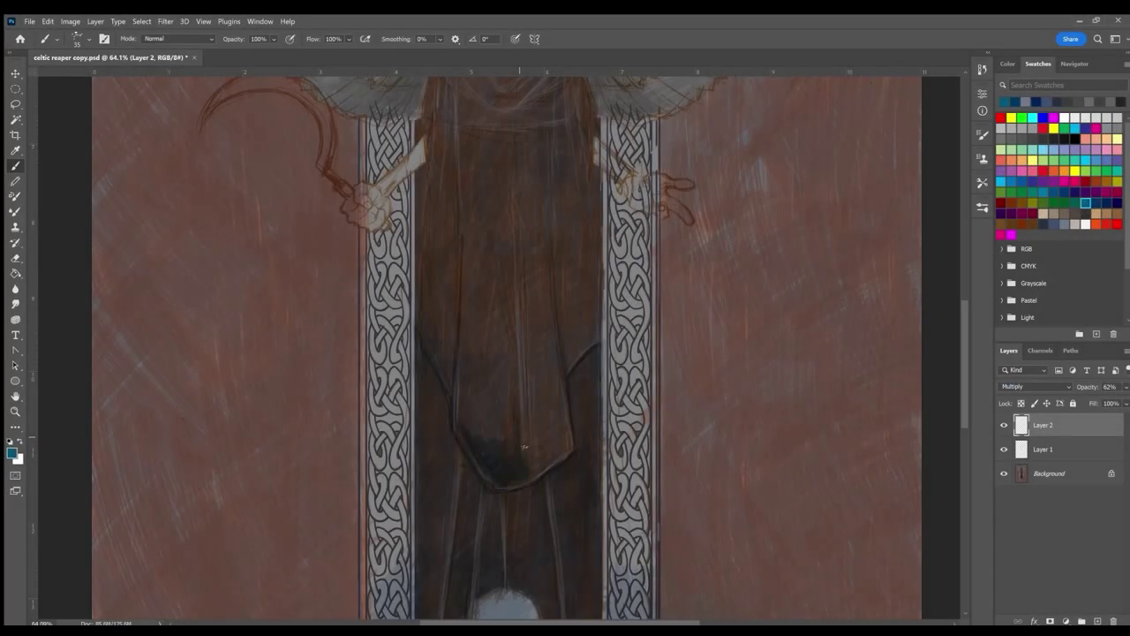
pyautogui.moveTo(526, 422); pyautogui.dragTo(554, 467)
pyautogui.moveTo(542, 401)
pyautogui.mouseDown()
pyautogui.moveTo(557, 452)
pyautogui.moveTo(470, 399)
pyautogui.moveTo(511, 378)
pyautogui.mouseUp()
pyautogui.moveTo(595, 348); pyautogui.dragTo(574, 437)
pyautogui.moveTo(447, 446); pyautogui.dragTo(428, 375)
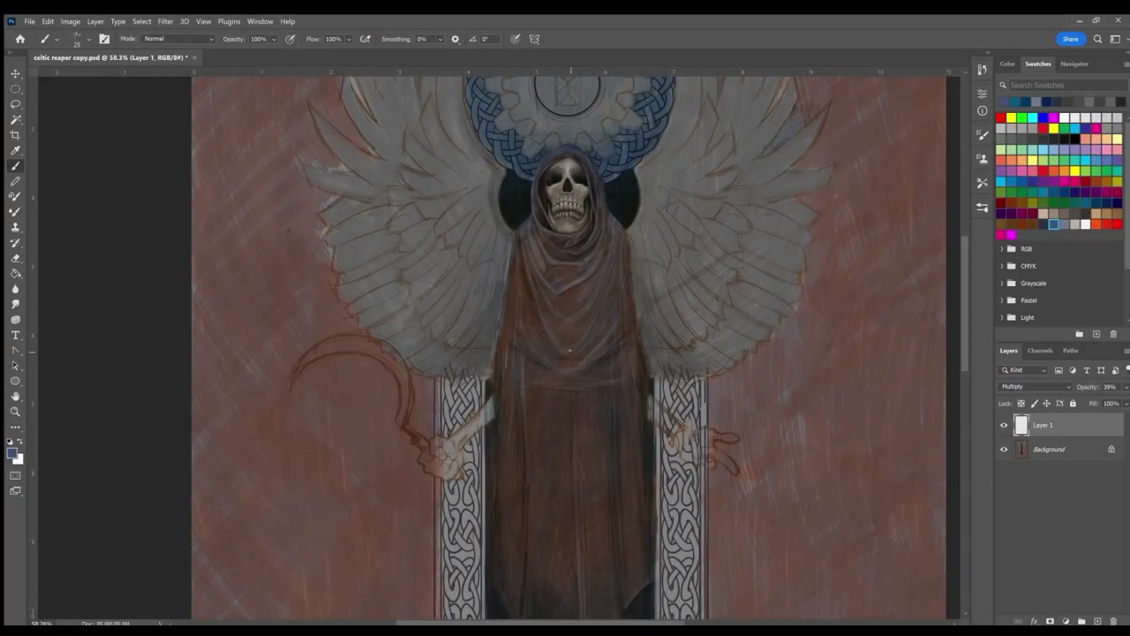
# Step: Add faint shading on the robe and hood, then create a new Screen layer at 52% opacity
pyautogui.moveTo(579, 365); pyautogui.dragTo(562, 367)
pyautogui.moveTo(623, 320)
pyautogui.mouseDown()
pyautogui.moveTo(590, 360)
pyautogui.moveTo(590, 300)
pyautogui.moveTo(548, 309)
pyautogui.moveTo(583, 309)
pyautogui.mouseUp()
pyautogui.moveTo(561, 273); pyautogui.dragTo(594, 263)
pyautogui.moveTo(535, 240); pyautogui.dragTo(543, 263)
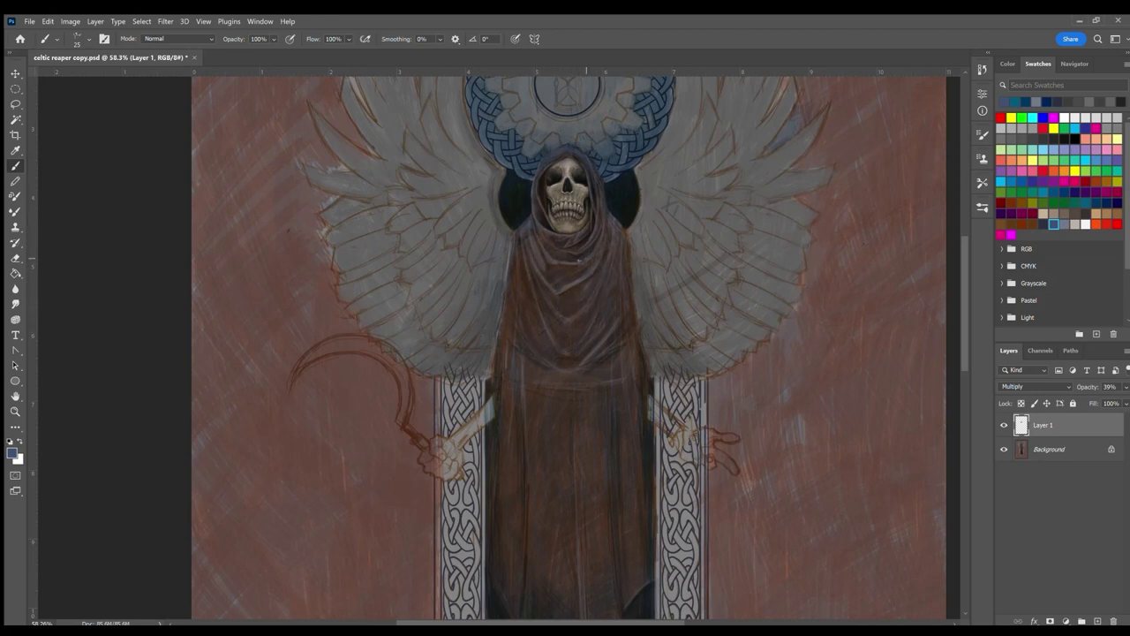
pyautogui.moveTo(636, 334); pyautogui.dragTo(632, 376)
pyautogui.moveTo(514, 355); pyautogui.dragTo(508, 392)
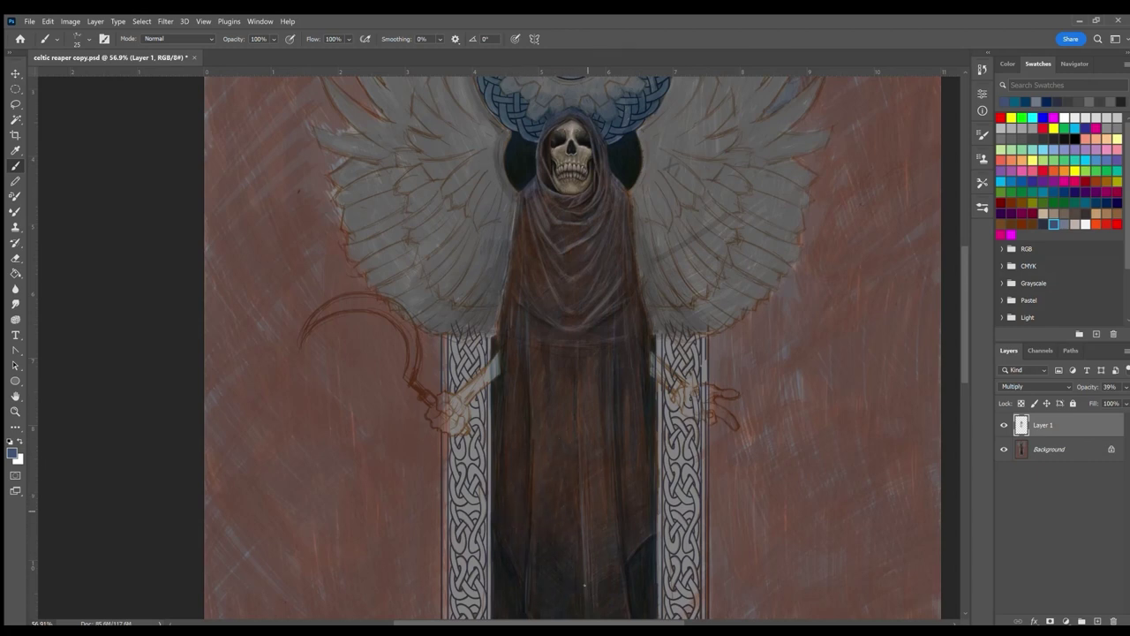
pyautogui.hotkey('ctrl', 'shift', 'alt', 'n')
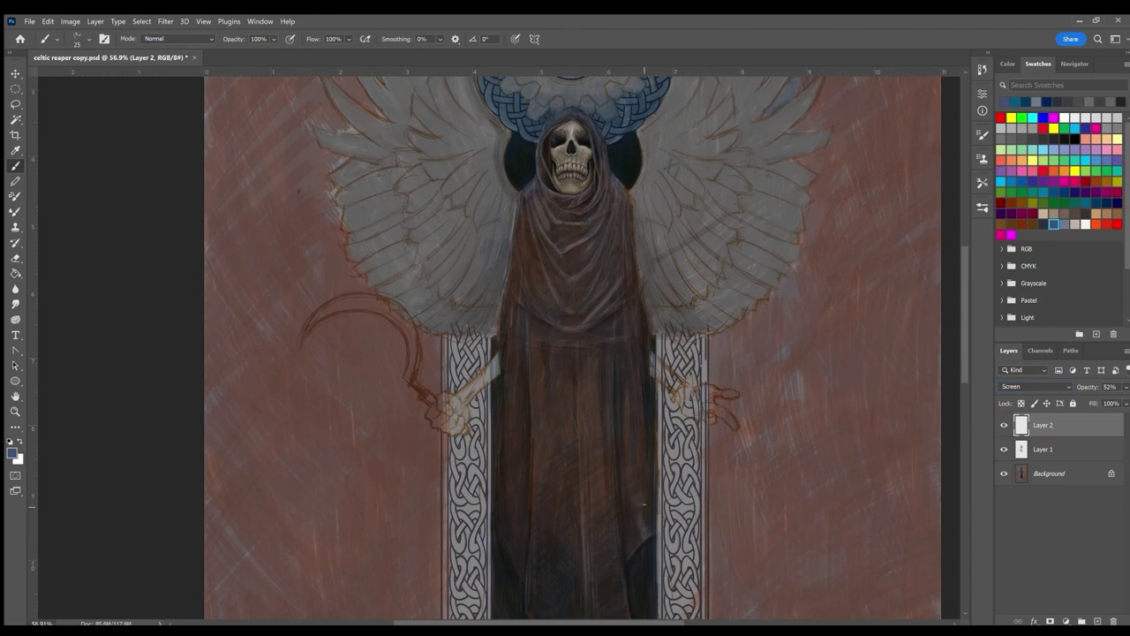
# Step: Paint faint pale vertical streaks down the robe's folds and its right edge
pyautogui.scroll(-2, 956, 371)
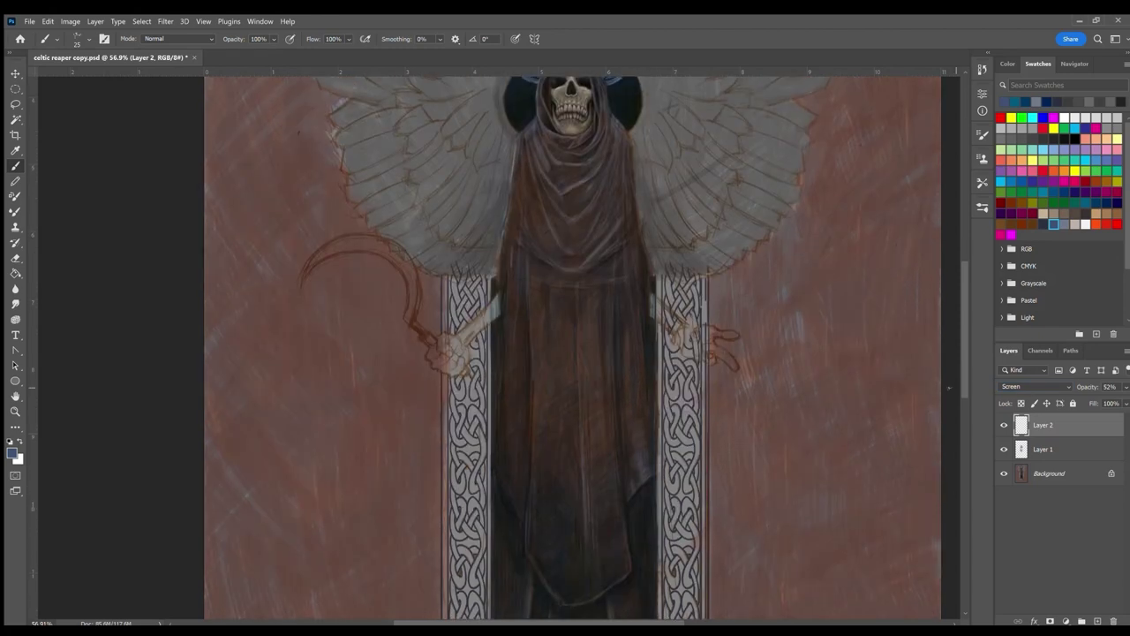
pyautogui.keyDown('alt'); pyautogui.click(534, 530); pyautogui.keyUp('alt')
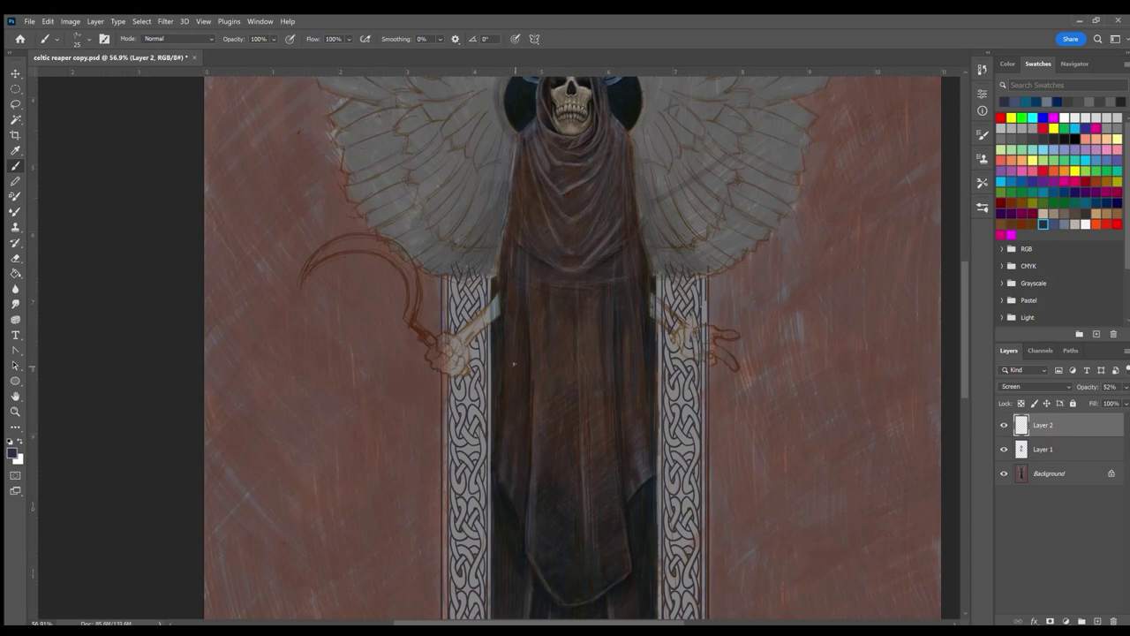
pyautogui.moveTo(571, 292); pyautogui.dragTo(575, 376)
pyautogui.moveTo(566, 304); pyautogui.dragTo(566, 358)
pyautogui.moveTo(538, 284); pyautogui.dragTo(539, 345)
pyautogui.moveTo(627, 329); pyautogui.dragTo(631, 397)
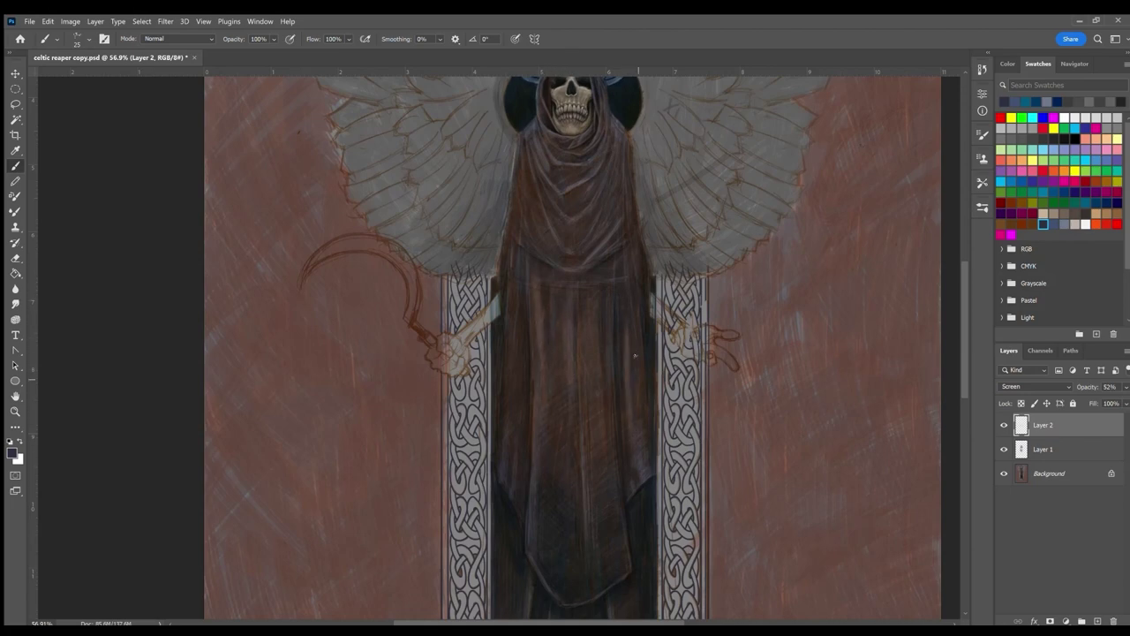
pyautogui.scroll(-3, 589, 558)
pyautogui.scroll(3, 512, 547)
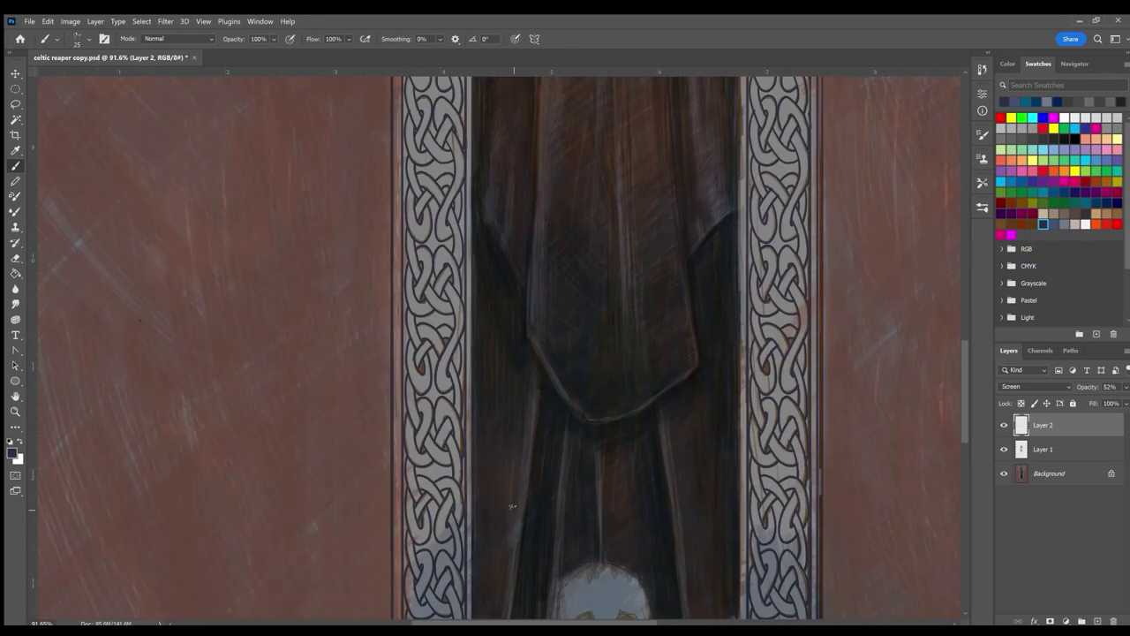
pyautogui.scroll(-3, 507, 539)
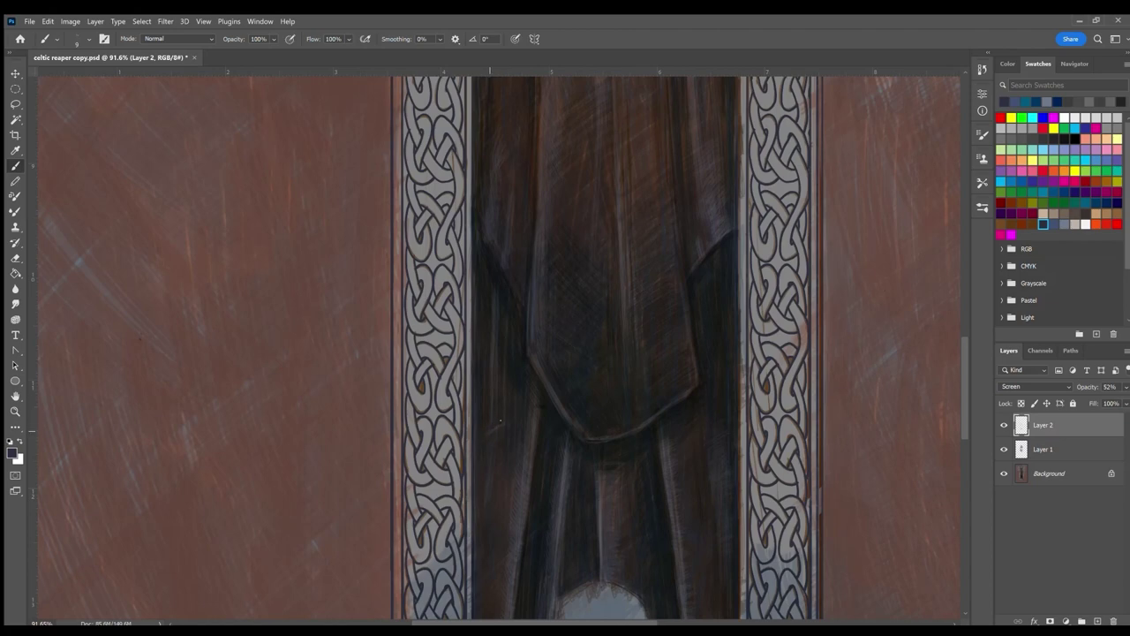
pyautogui.moveTo(721, 407); pyautogui.dragTo(722, 372)
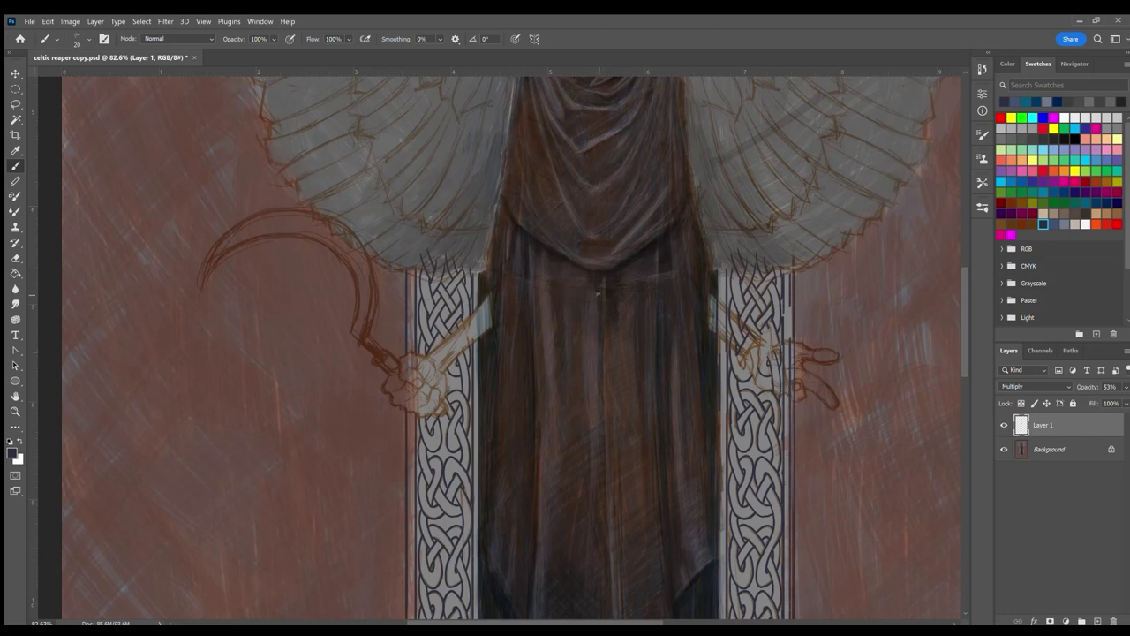
# Step: Darken both robe edges and the lower robe folds with dark strokes on Layer 1
pyautogui.moveTo(491, 254); pyautogui.dragTo(485, 334)
pyautogui.moveTo(709, 273); pyautogui.dragTo(712, 344)
pyautogui.moveTo(678, 244); pyautogui.dragTo(678, 265)
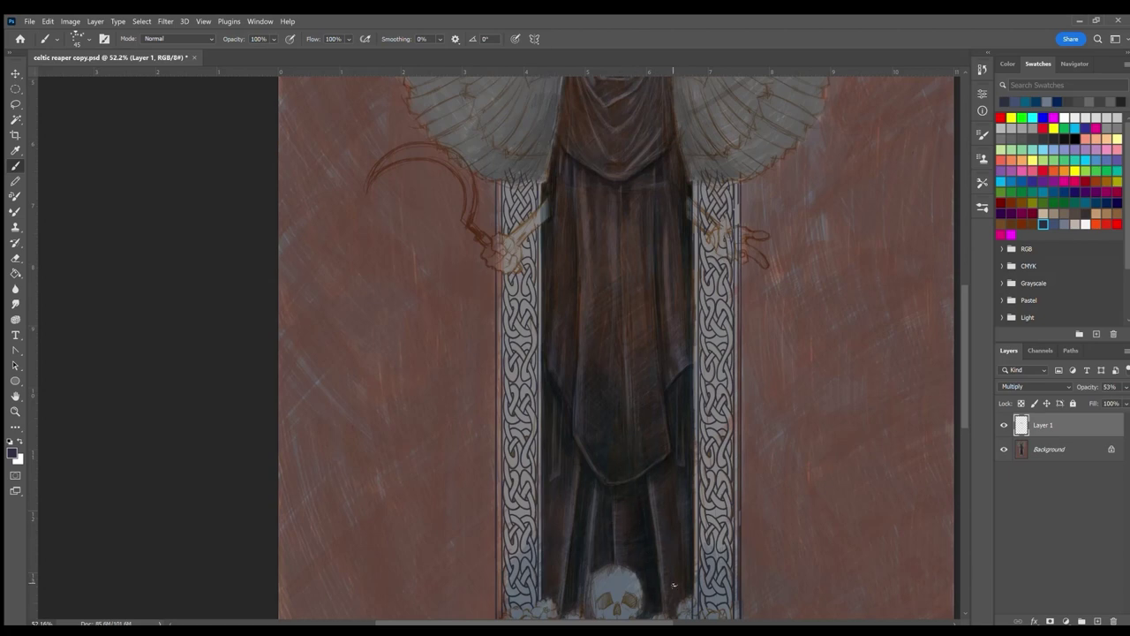
pyautogui.moveTo(673, 605); pyautogui.dragTo(650, 486)
pyautogui.moveTo(569, 589); pyautogui.dragTo(618, 492)
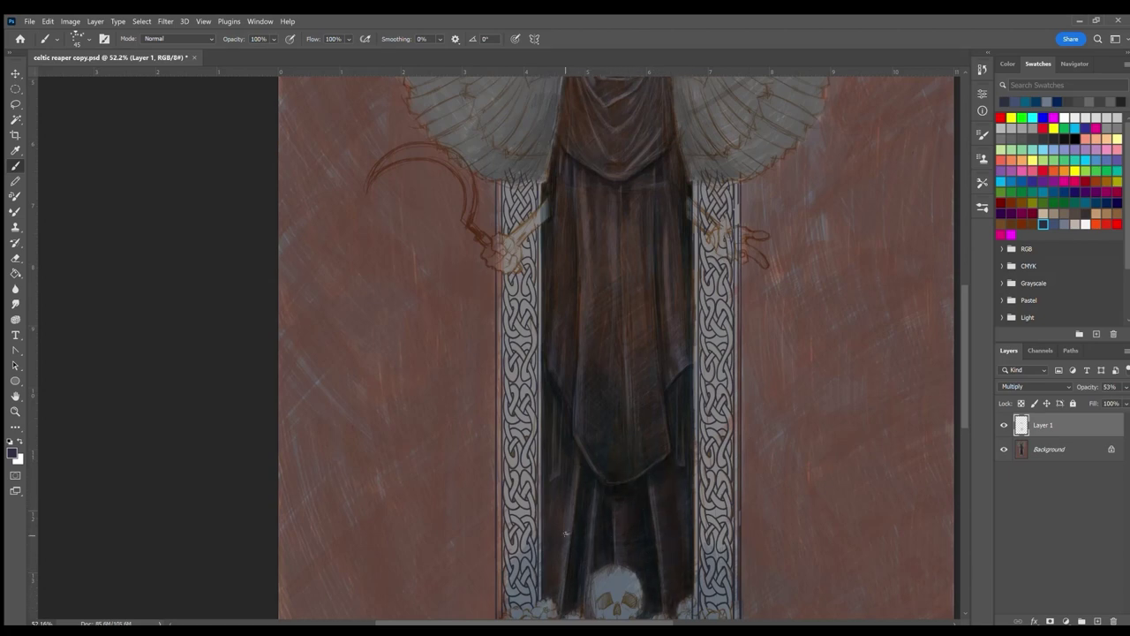
pyautogui.moveTo(565, 533)
pyautogui.mouseDown()
pyautogui.moveTo(562, 455)
pyautogui.moveTo(548, 483)
pyautogui.mouseUp()
pyautogui.moveTo(560, 605); pyautogui.dragTo(562, 565)
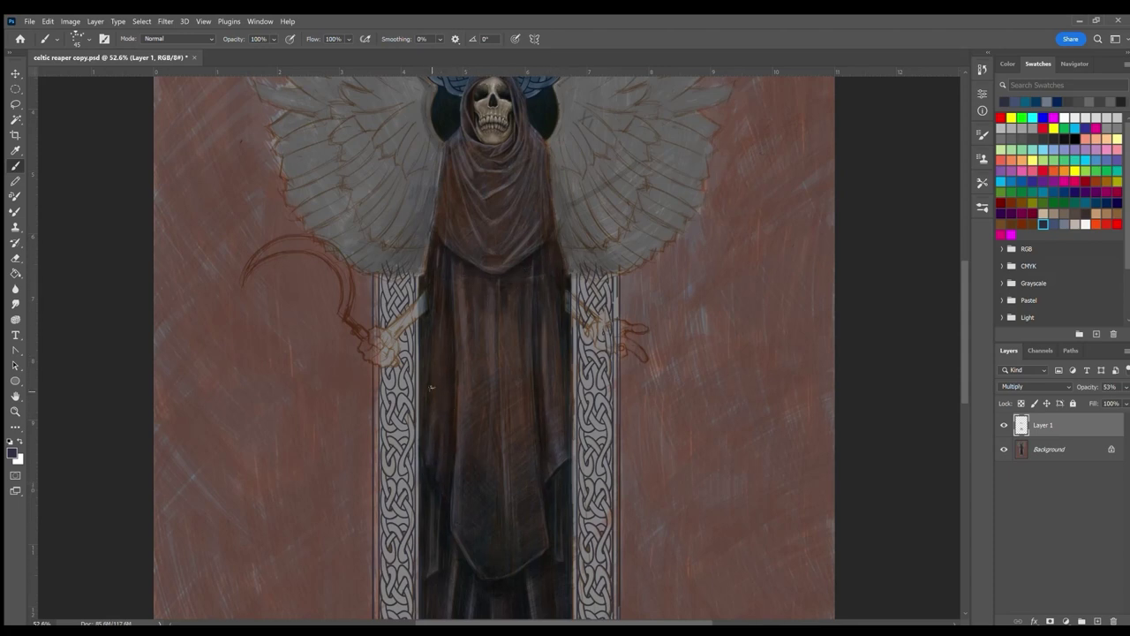
# Step: Add short dark touches along the left and right robe edges
pyautogui.moveTo(421, 412); pyautogui.dragTo(421, 389)
pyautogui.moveTo(565, 388); pyautogui.dragTo(565, 368)
pyautogui.moveTo(421, 316); pyautogui.dragTo(421, 296)
pyautogui.moveTo(557, 319); pyautogui.dragTo(557, 369)
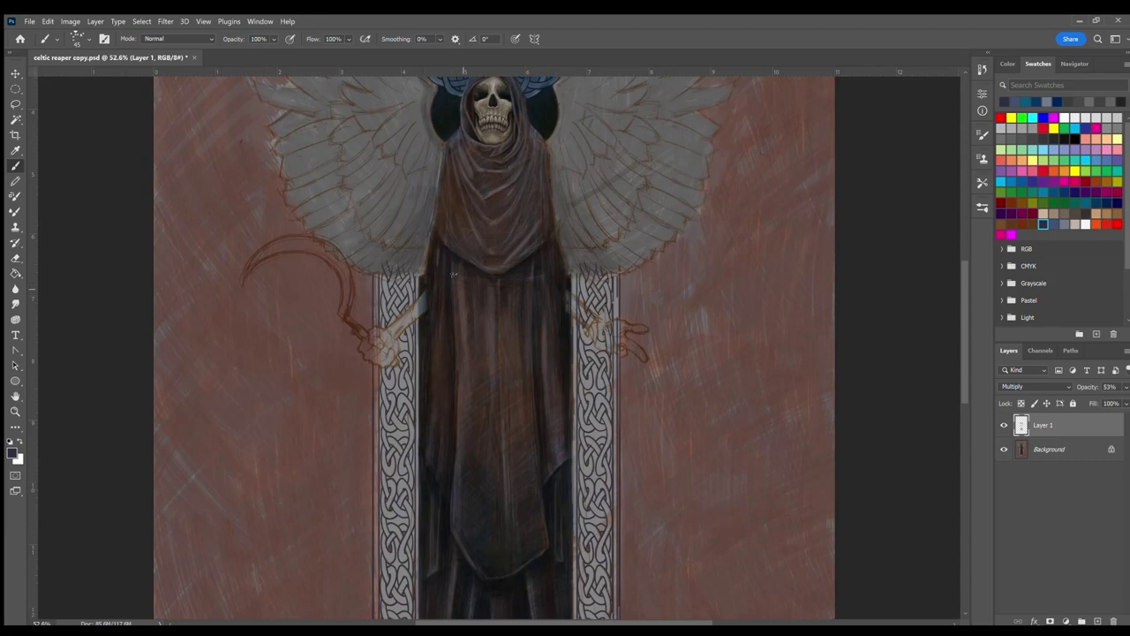
pyautogui.scroll(-2, 958, 310)
pyautogui.scroll(4, 958, 311)
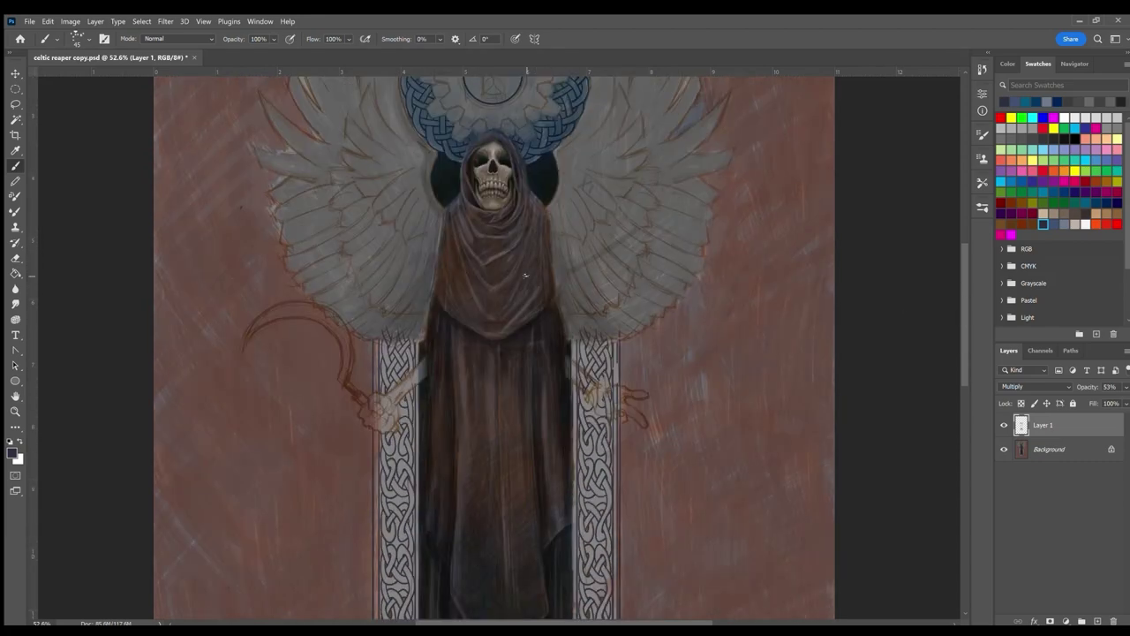
# Step: Switch to a grey-blue colour and add dark marks on the lower robe, right edge and chest
pyautogui.click(1064, 223)
pyautogui.moveTo(496, 394); pyautogui.dragTo(481, 445)
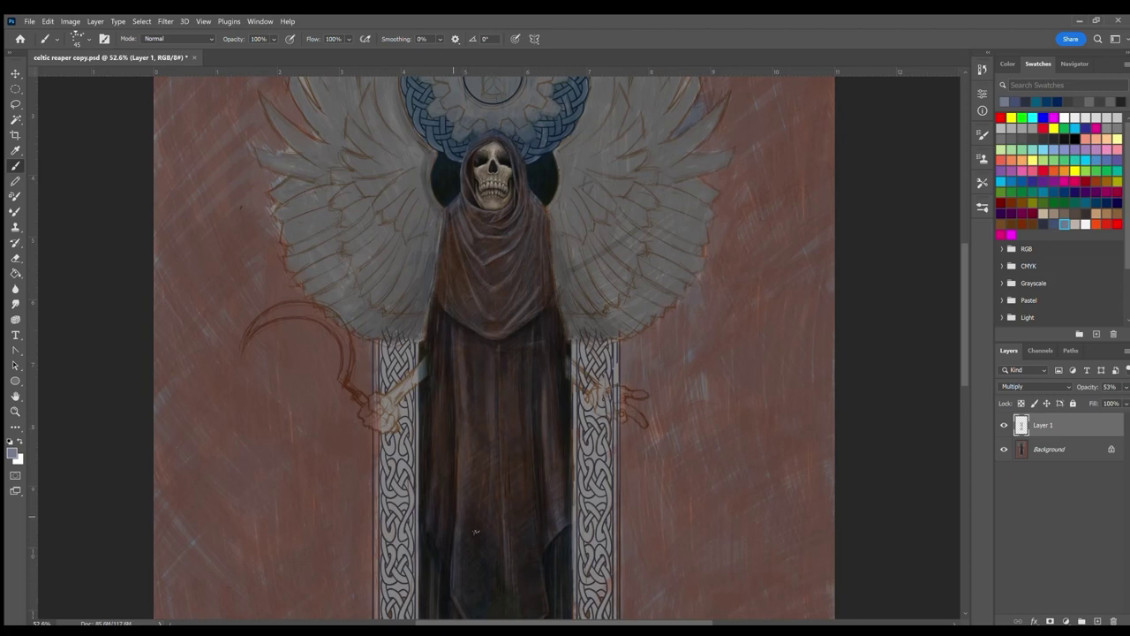
pyautogui.moveTo(464, 436); pyautogui.dragTo(466, 452)
pyautogui.moveTo(566, 549); pyautogui.dragTo(570, 438)
pyautogui.moveTo(463, 358); pyautogui.dragTo(455, 343)
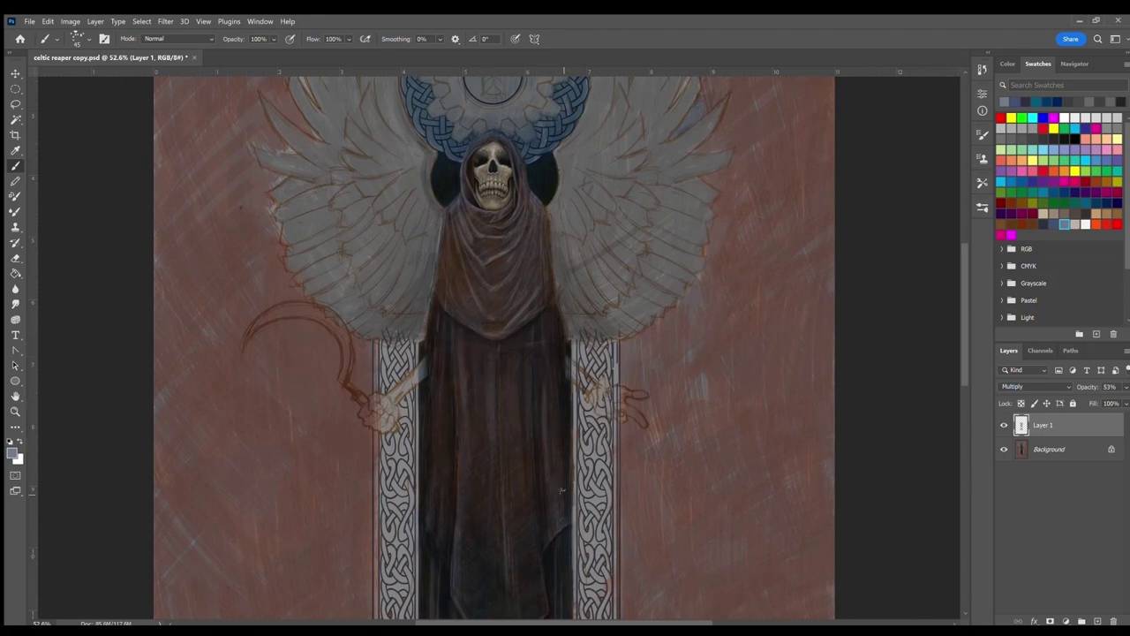
pyautogui.scroll(2, 556, 537)
pyautogui.press('[')
pyautogui.press('[')
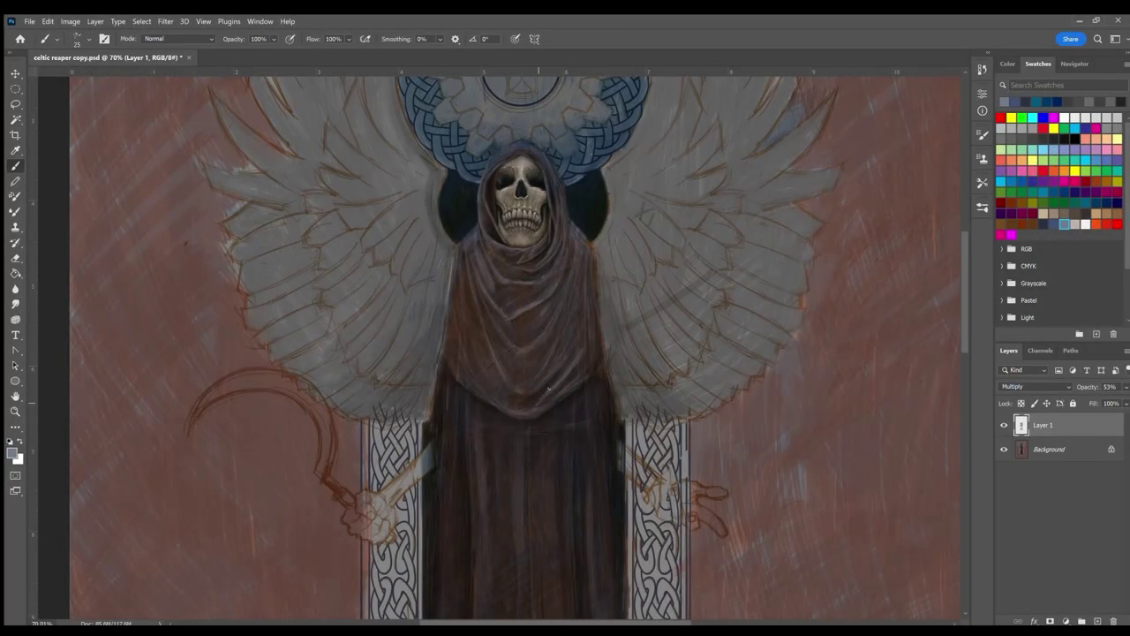
# Step: Paint dark strokes over the robe's chest drapery and upper hood
pyautogui.moveTo(506, 402); pyautogui.dragTo(497, 385)
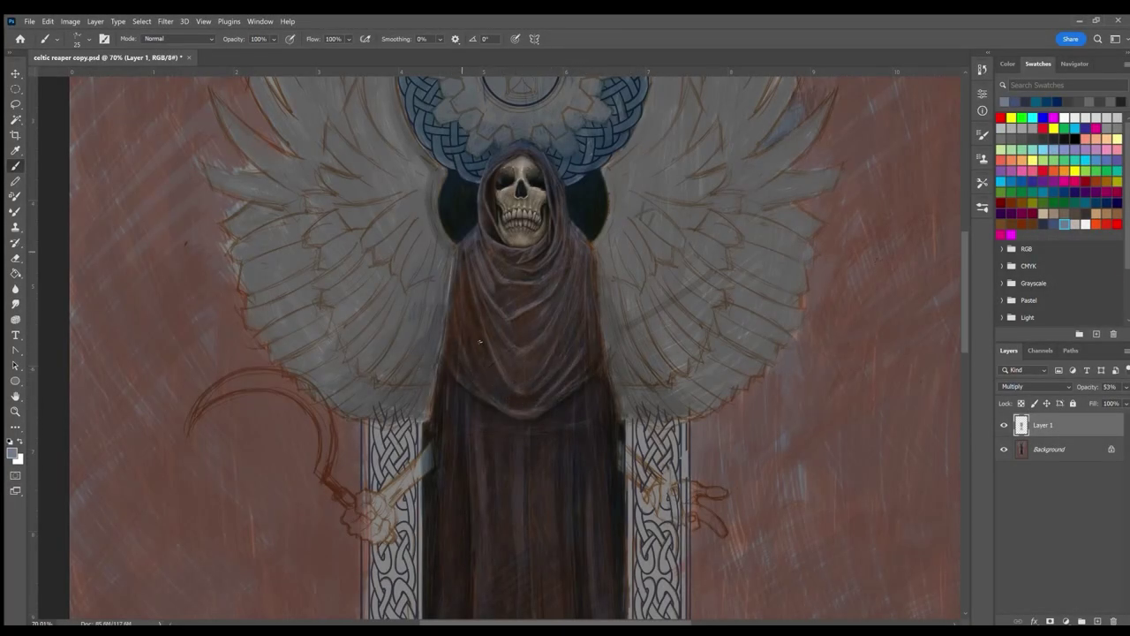
pyautogui.moveTo(496, 379)
pyautogui.mouseDown()
pyautogui.moveTo(519, 334)
pyautogui.moveTo(558, 325)
pyautogui.moveTo(592, 263)
pyautogui.mouseUp()
pyautogui.moveTo(521, 320)
pyautogui.mouseDown()
pyautogui.moveTo(555, 287)
pyautogui.moveTo(517, 335)
pyautogui.moveTo(499, 321)
pyautogui.mouseUp()
pyautogui.moveTo(556, 265); pyautogui.dragTo(521, 286)
pyautogui.moveTo(508, 309); pyautogui.dragTo(470, 236)
pyautogui.moveTo(503, 274); pyautogui.dragTo(547, 258)
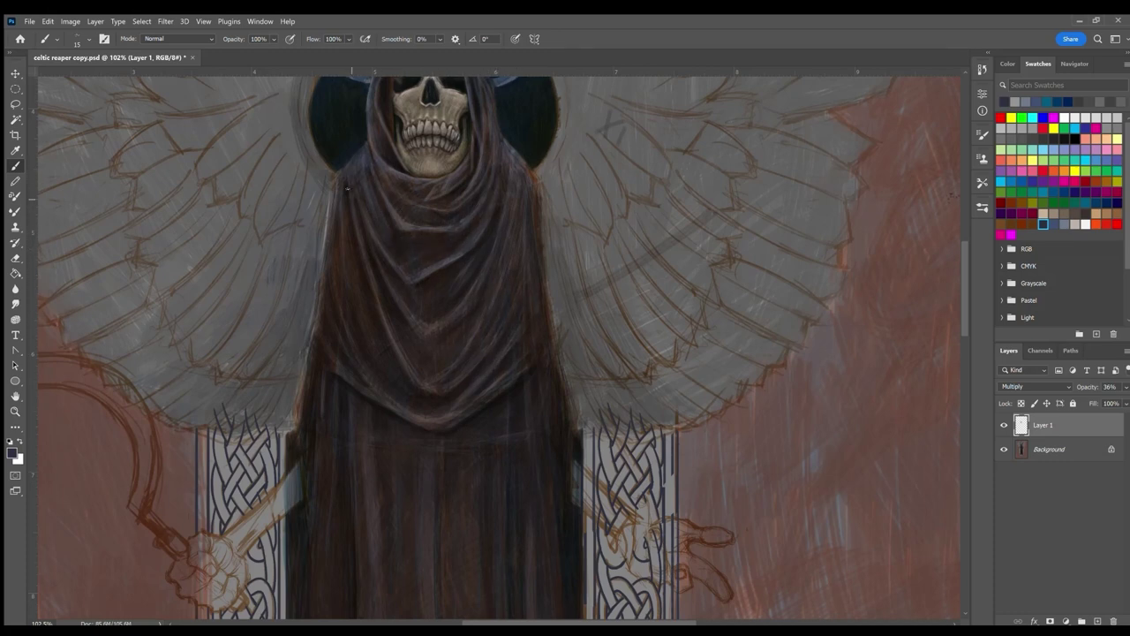
# Step: Shade the hood edges on both sides of the skull
pyautogui.scroll(2, 962, 287)
pyautogui.scroll(1, 963, 287)
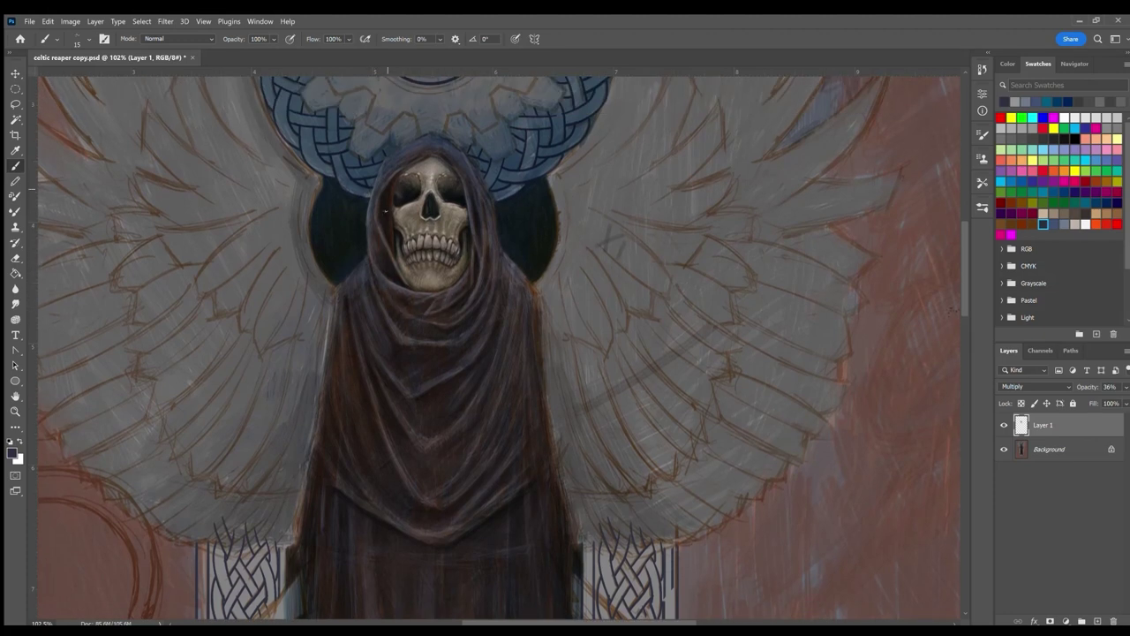
pyautogui.moveTo(472, 192); pyautogui.dragTo(474, 264)
pyautogui.moveTo(377, 219); pyautogui.dragTo(394, 271)
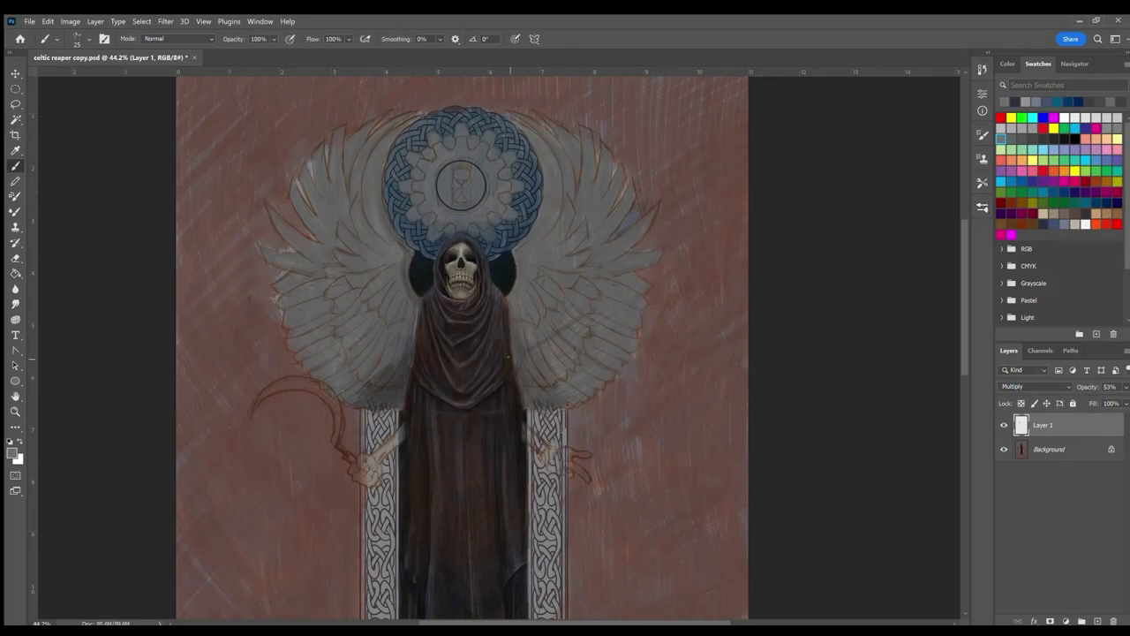
# Step: Shade the left wing's edges and darken the inner right wing
pyautogui.moveTo(345, 397)
pyautogui.mouseDown()
pyautogui.moveTo(315, 371)
pyautogui.moveTo(283, 311)
pyautogui.moveTo(313, 309)
pyautogui.mouseUp()
pyautogui.moveTo(265, 265)
pyautogui.mouseDown()
pyautogui.moveTo(302, 253)
pyautogui.moveTo(328, 320)
pyautogui.mouseUp()
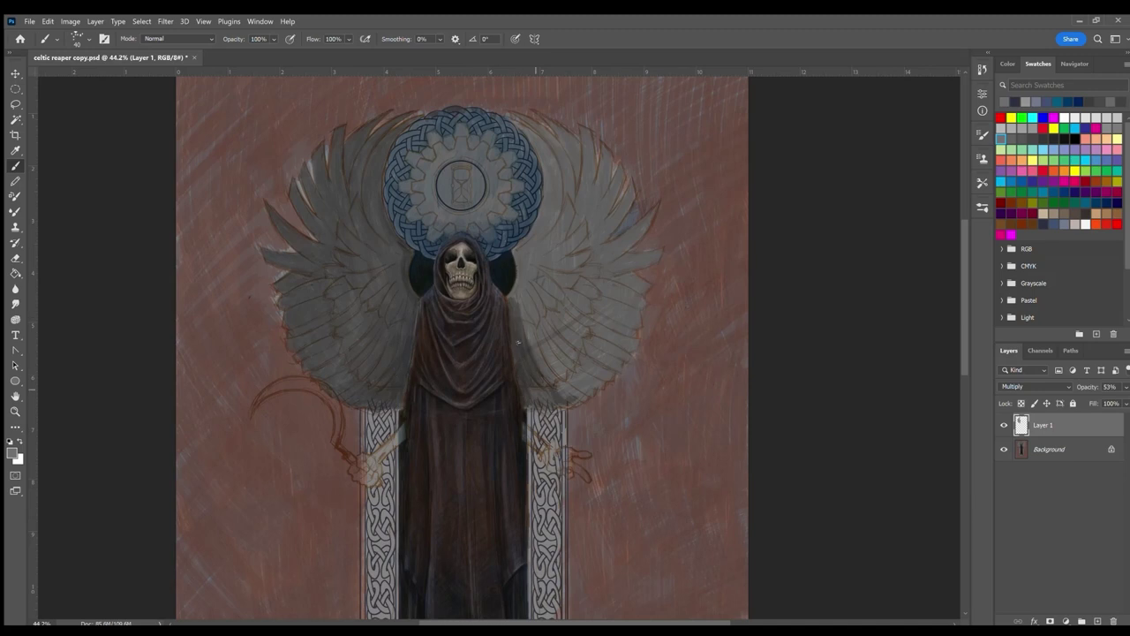
pyautogui.moveTo(518, 342); pyautogui.dragTo(591, 282)
pyautogui.moveTo(528, 319); pyautogui.dragTo(600, 269)
pyautogui.moveTo(521, 265)
pyautogui.mouseDown()
pyautogui.moveTo(556, 203)
pyautogui.moveTo(547, 141)
pyautogui.mouseUp()
pyautogui.moveTo(555, 255); pyautogui.dragTo(528, 267)
pyautogui.moveTo(583, 225)
pyautogui.mouseDown()
pyautogui.moveTo(529, 273)
pyautogui.moveTo(521, 318)
pyautogui.mouseUp()
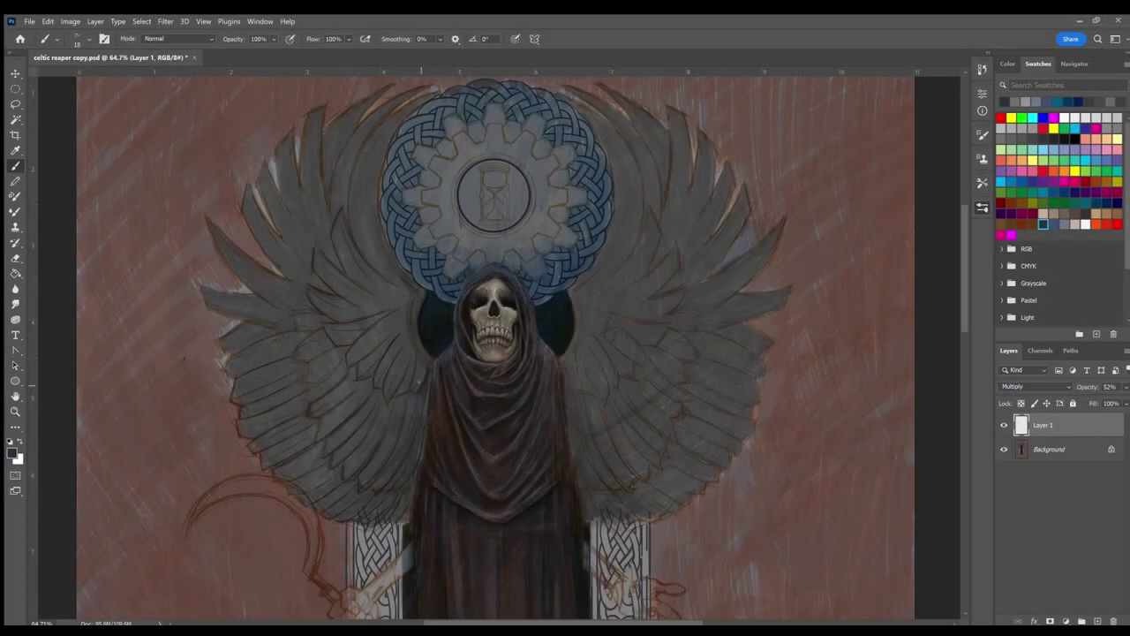
# Step: Paint dark feather strokes across the middle of the left wing
pyautogui.moveTo(334, 369); pyautogui.dragTo(300, 399)
pyautogui.moveTo(334, 350); pyautogui.dragTo(304, 381)
pyautogui.moveTo(318, 330)
pyautogui.mouseDown()
pyautogui.moveTo(297, 346)
pyautogui.moveTo(217, 355)
pyautogui.mouseUp()
pyautogui.moveTo(233, 355); pyautogui.dragTo(224, 376)
pyautogui.moveTo(316, 308); pyautogui.dragTo(210, 293)
# Step: Outline the feathers on the upper-left wing with dark strokes
pyautogui.moveTo(267, 228)
pyautogui.mouseDown()
pyautogui.moveTo(212, 299)
pyautogui.moveTo(226, 272)
pyautogui.mouseUp()
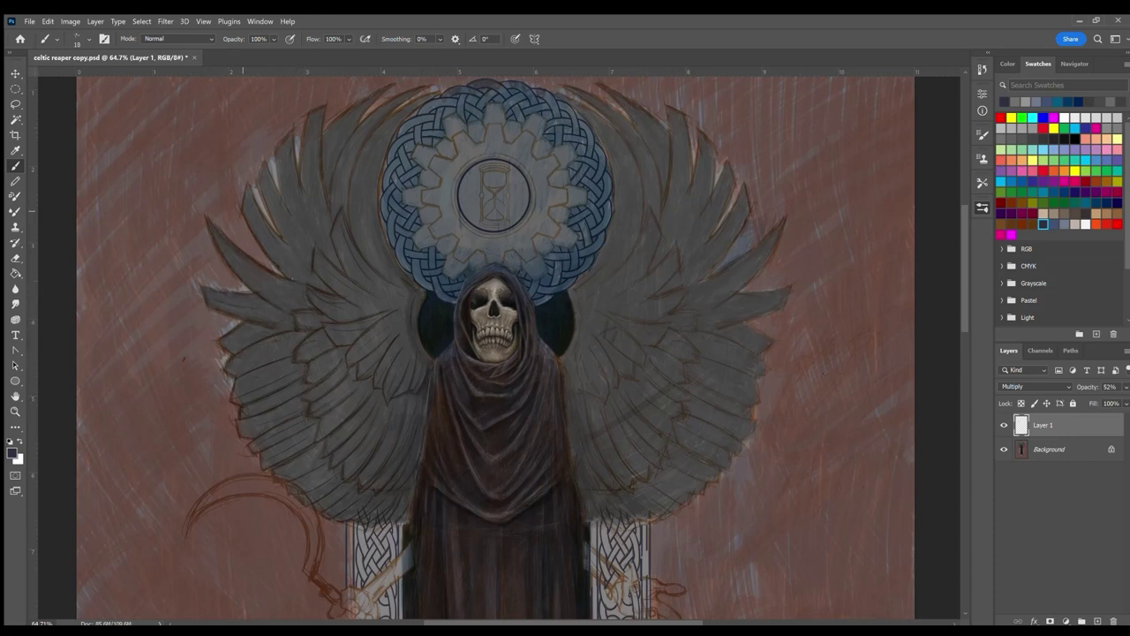
pyautogui.moveTo(293, 207); pyautogui.dragTo(260, 252)
pyautogui.moveTo(263, 165); pyautogui.dragTo(258, 187)
pyautogui.moveTo(288, 193); pyautogui.dragTo(277, 208)
pyautogui.moveTo(320, 158); pyautogui.dragTo(295, 233)
pyautogui.moveTo(307, 120); pyautogui.dragTo(304, 177)
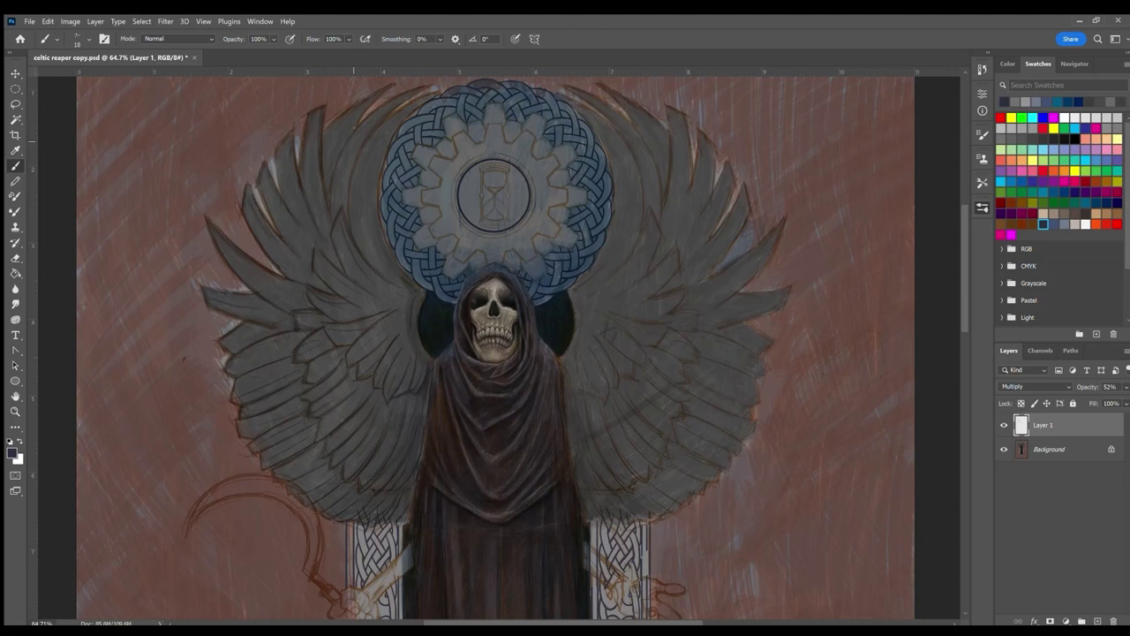
pyautogui.moveTo(383, 90)
pyautogui.mouseDown()
pyautogui.moveTo(339, 118)
pyautogui.moveTo(339, 164)
pyautogui.mouseUp()
# Step: Paint dark feather strokes across the tops of both wings
pyautogui.moveTo(429, 97); pyautogui.dragTo(401, 111)
pyautogui.moveTo(392, 138); pyautogui.dragTo(380, 182)
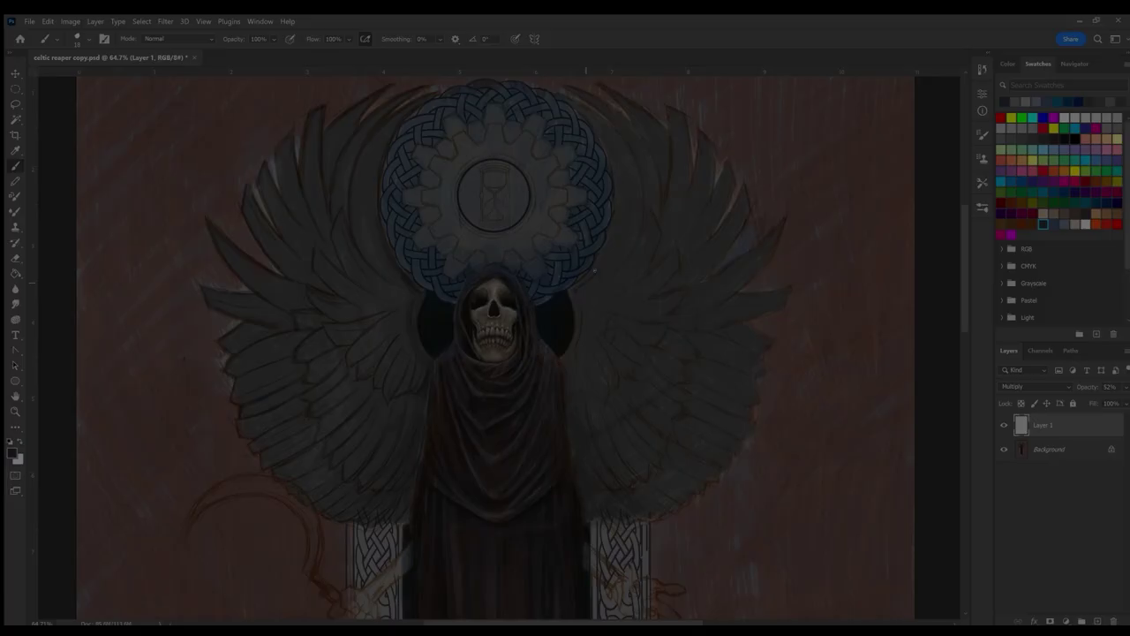
pyautogui.moveTo(609, 139); pyautogui.dragTo(602, 168)
pyautogui.moveTo(606, 106); pyautogui.dragTo(572, 150)
pyautogui.moveTo(643, 231); pyautogui.dragTo(621, 267)
# Step: Outline feathers on the upper-right and outer right wing
pyautogui.moveTo(624, 141); pyautogui.dragTo(641, 184)
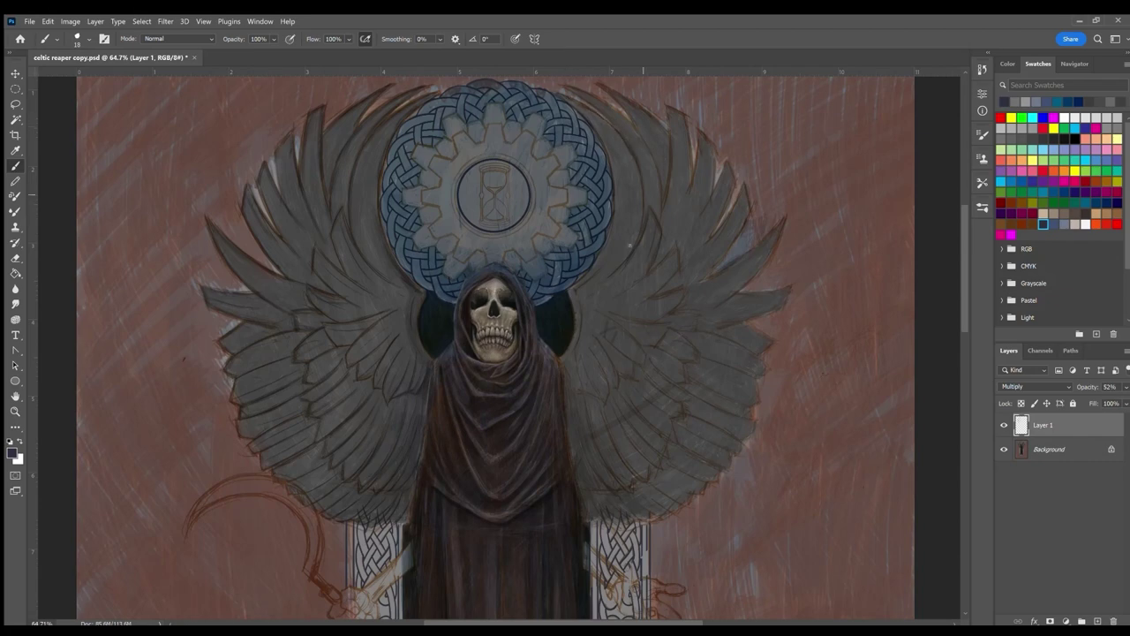
pyautogui.moveTo(593, 106)
pyautogui.mouseDown()
pyautogui.moveTo(631, 127)
pyautogui.moveTo(655, 164)
pyautogui.mouseUp()
pyautogui.moveTo(667, 120); pyautogui.dragTo(671, 201)
pyautogui.moveTo(692, 145); pyautogui.dragTo(689, 214)
pyautogui.moveTo(705, 148); pyautogui.dragTo(706, 174)
pyautogui.moveTo(715, 161); pyautogui.dragTo(708, 205)
pyautogui.moveTo(735, 180)
pyautogui.mouseDown()
pyautogui.moveTo(697, 254)
pyautogui.moveTo(710, 276)
pyautogui.mouseUp()
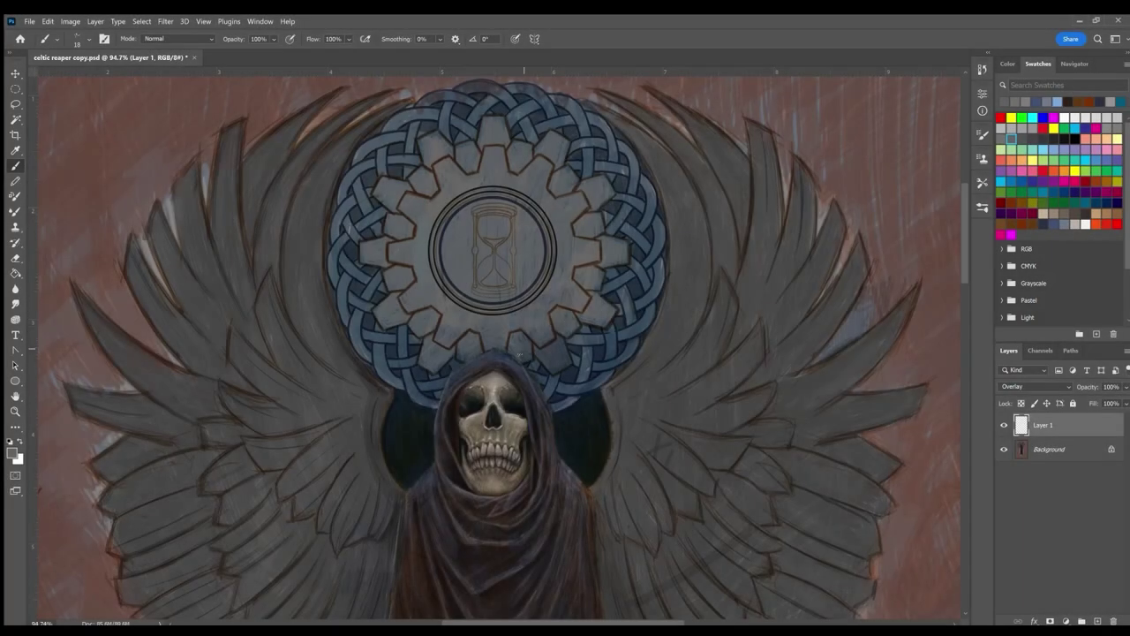
# Step: Shade the gear's lower-left and left sides and lightly highlight the knotwork ring
pyautogui.moveTo(519, 355)
pyautogui.mouseDown()
pyautogui.moveTo(433, 329)
pyautogui.moveTo(414, 277)
pyautogui.moveTo(575, 200)
pyautogui.moveTo(440, 217)
pyautogui.moveTo(394, 181)
pyautogui.mouseUp()
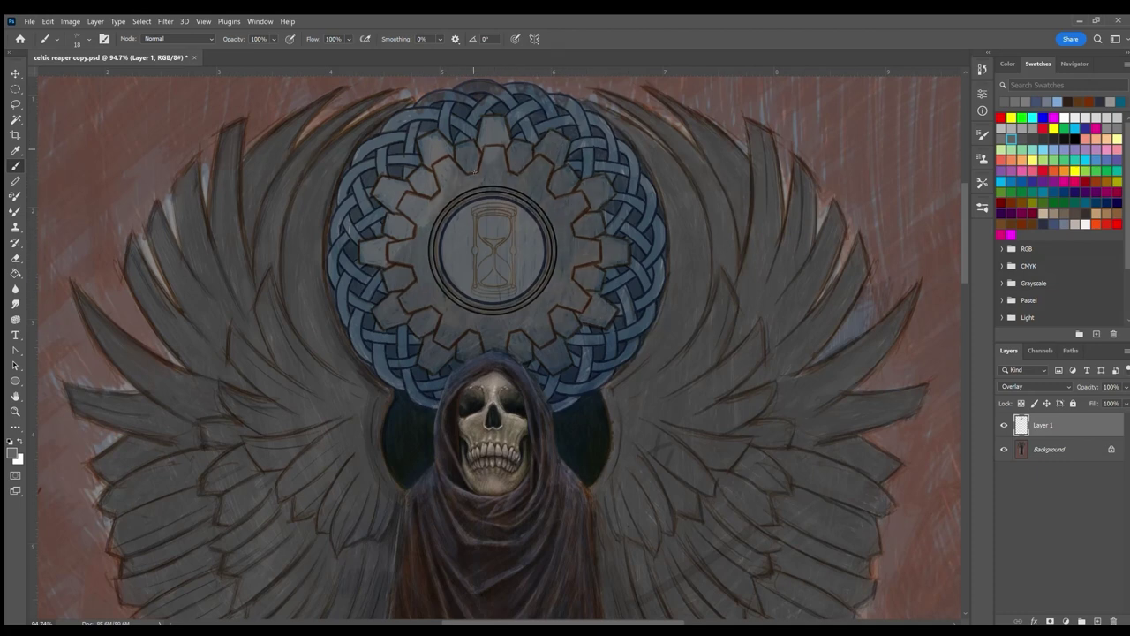
pyautogui.moveTo(395, 221)
pyautogui.mouseDown()
pyautogui.moveTo(379, 261)
pyautogui.moveTo(362, 265)
pyautogui.mouseUp()
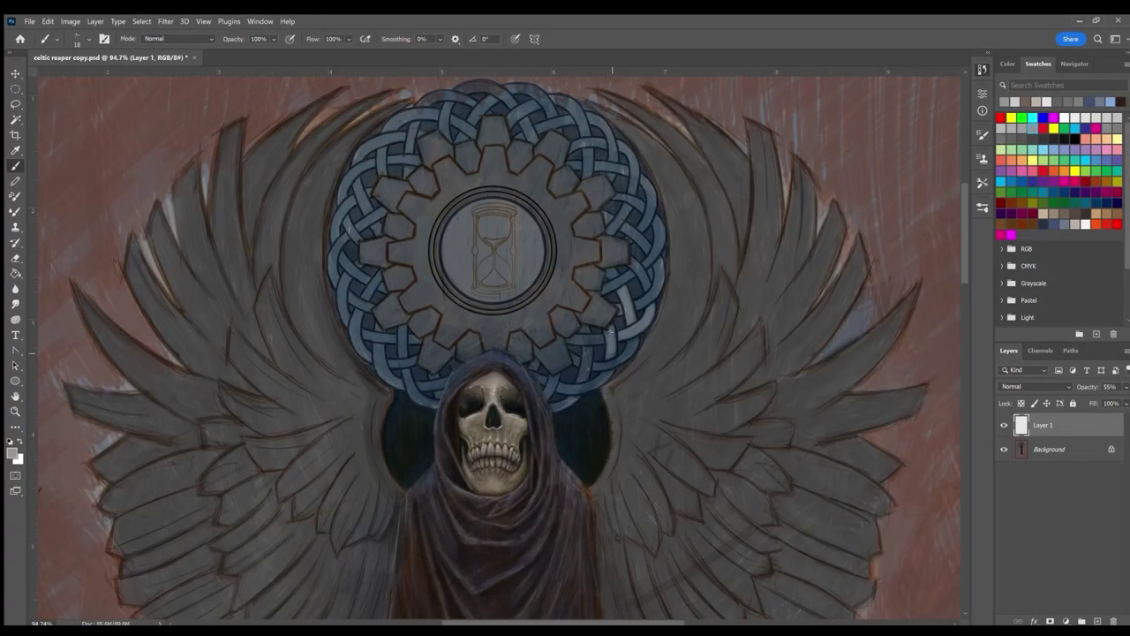
pyautogui.moveTo(586, 350)
pyautogui.mouseDown()
pyautogui.moveTo(585, 380)
pyautogui.moveTo(602, 381)
pyautogui.moveTo(556, 389)
pyautogui.moveTo(609, 371)
pyautogui.mouseUp()
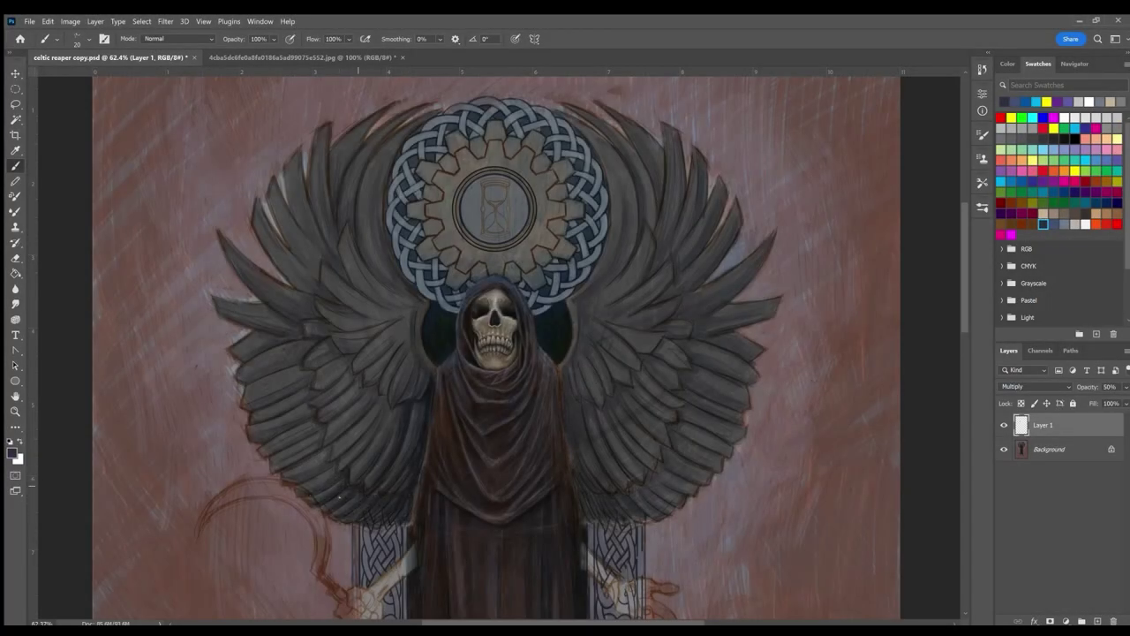
# Step: Darken the left wing feathers and shade the right wing toward the hood
pyautogui.moveTo(328, 454)
pyautogui.mouseDown()
pyautogui.moveTo(287, 424)
pyautogui.moveTo(309, 423)
pyautogui.moveTo(283, 396)
pyautogui.moveTo(252, 380)
pyautogui.moveTo(260, 367)
pyautogui.mouseUp()
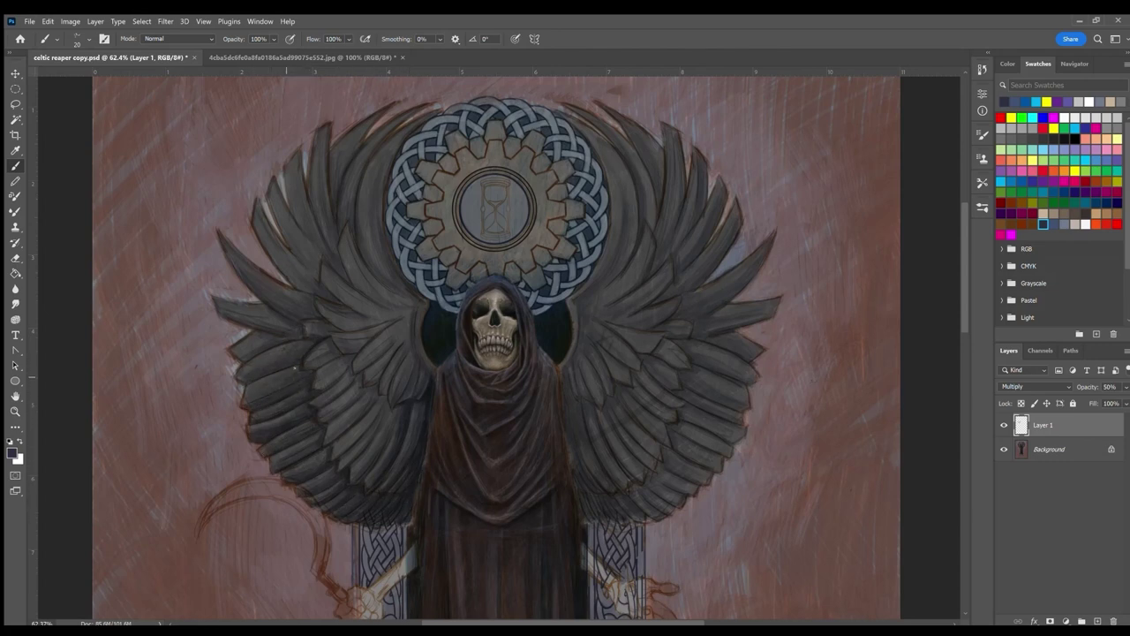
pyautogui.moveTo(237, 353); pyautogui.dragTo(254, 345)
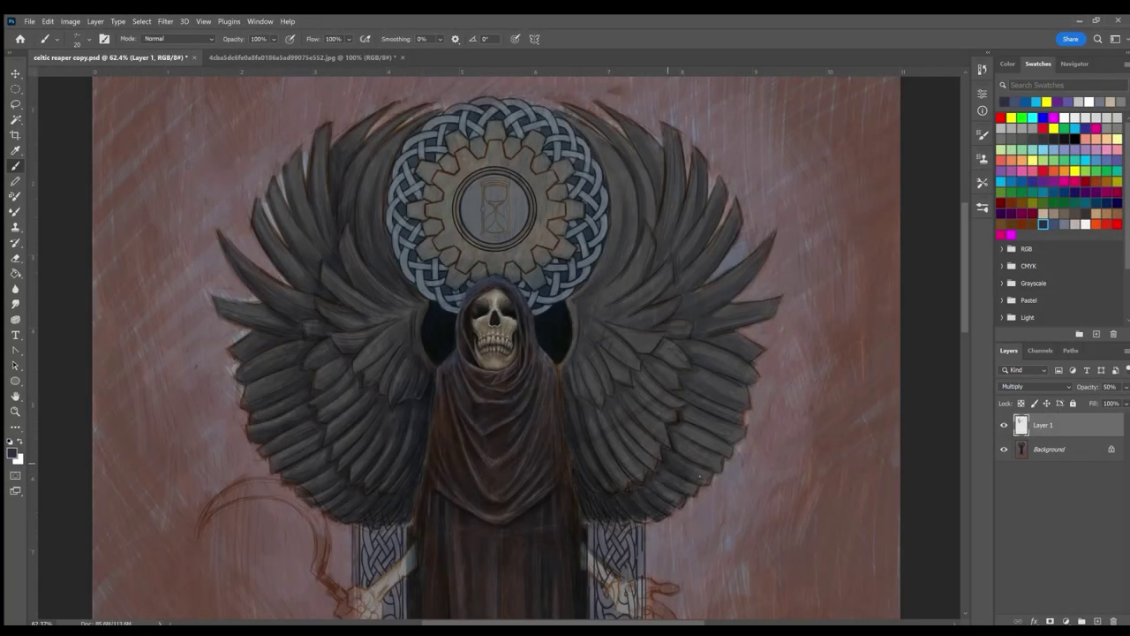
pyautogui.moveTo(706, 441)
pyautogui.mouseDown()
pyautogui.moveTo(698, 424)
pyautogui.moveTo(715, 402)
pyautogui.mouseUp()
pyautogui.moveTo(644, 442)
pyautogui.mouseDown()
pyautogui.moveTo(588, 402)
pyautogui.moveTo(572, 355)
pyautogui.moveTo(608, 397)
pyautogui.moveTo(622, 331)
pyautogui.mouseUp()
pyautogui.moveTo(609, 476)
pyautogui.mouseDown()
pyautogui.moveTo(652, 434)
pyautogui.moveTo(613, 388)
pyautogui.moveTo(671, 358)
pyautogui.moveTo(629, 441)
pyautogui.mouseUp()
pyautogui.moveTo(680, 384)
pyautogui.mouseDown()
pyautogui.moveTo(693, 342)
pyautogui.moveTo(741, 404)
pyautogui.mouseUp()
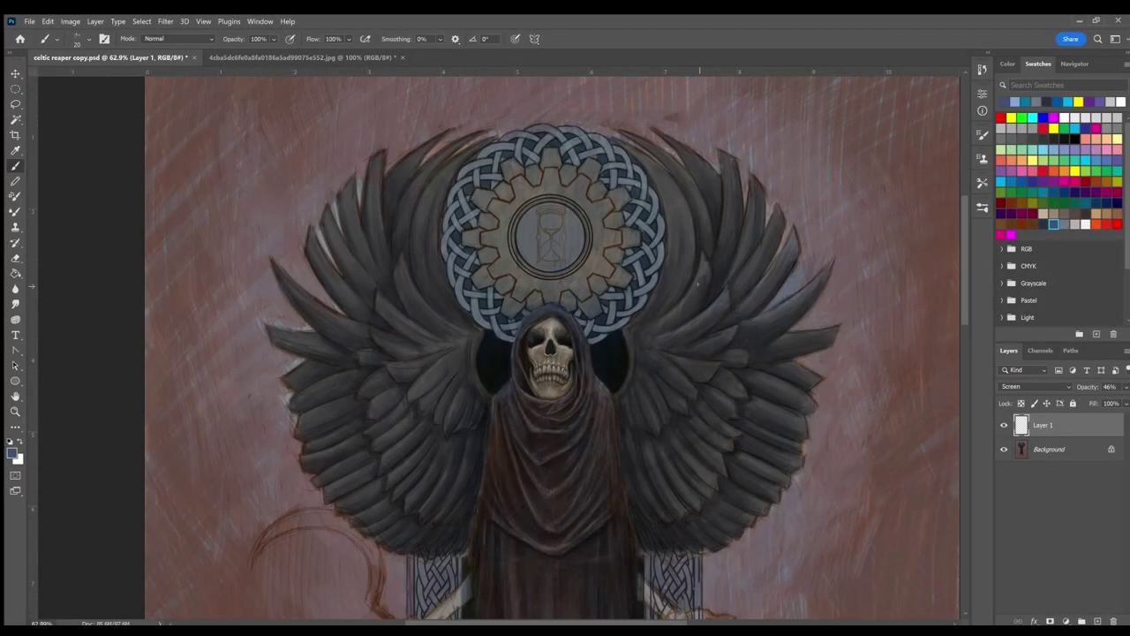
# Step: Add faint highlights to the upper and mid right wing feathers near the halo
pyautogui.moveTo(734, 158)
pyautogui.mouseDown()
pyautogui.moveTo(727, 192)
pyautogui.moveTo(756, 213)
pyautogui.moveTo(746, 237)
pyautogui.mouseUp()
pyautogui.moveTo(711, 132)
pyautogui.mouseDown()
pyautogui.moveTo(660, 166)
pyautogui.moveTo(719, 179)
pyautogui.mouseUp()
pyautogui.moveTo(662, 131); pyautogui.dragTo(623, 154)
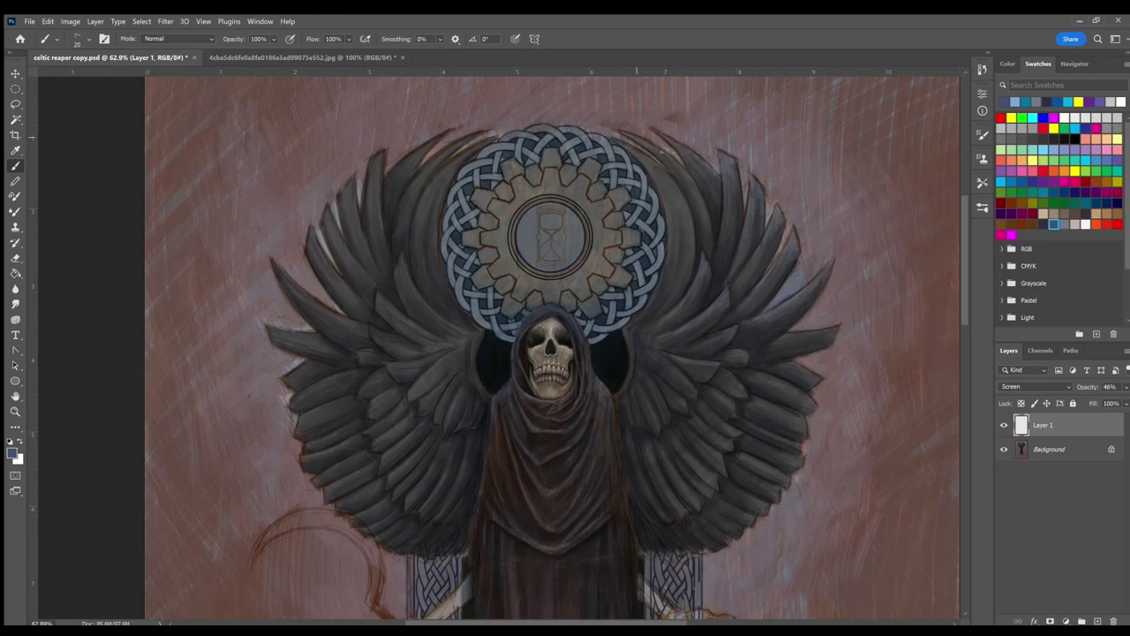
pyautogui.moveTo(693, 152); pyautogui.dragTo(663, 184)
pyautogui.moveTo(657, 144); pyautogui.dragTo(621, 166)
pyautogui.moveTo(681, 209); pyautogui.dragTo(657, 166)
pyautogui.moveTo(756, 278); pyautogui.dragTo(738, 253)
pyautogui.moveTo(726, 242); pyautogui.dragTo(719, 209)
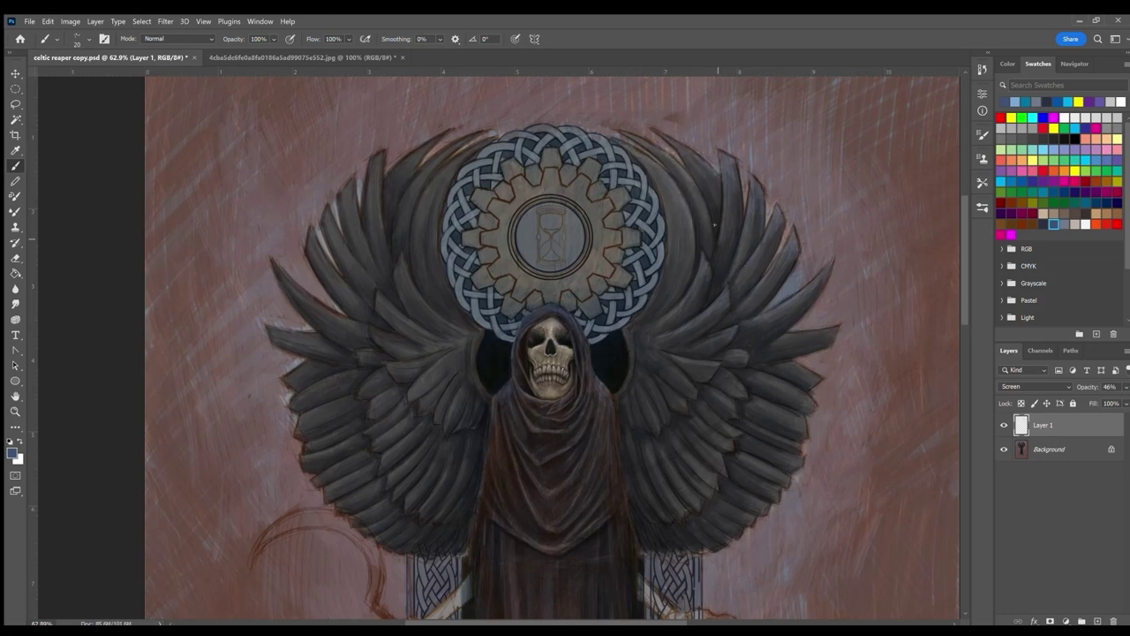
# Step: Highlight the feathers on the lower right wing
pyautogui.moveTo(650, 322); pyautogui.dragTo(634, 306)
pyautogui.moveTo(689, 380); pyautogui.dragTo(660, 357)
pyautogui.moveTo(690, 415); pyautogui.dragTo(644, 388)
pyautogui.moveTo(665, 483); pyautogui.dragTo(646, 447)
pyautogui.moveTo(692, 493); pyautogui.dragTo(673, 470)
pyautogui.moveTo(714, 452)
pyautogui.mouseDown()
pyautogui.moveTo(687, 429)
pyautogui.moveTo(701, 408)
pyautogui.mouseUp()
# Step: Lighten the feathers down the right wing's outer edge
pyautogui.moveTo(733, 403); pyautogui.dragTo(714, 388)
pyautogui.moveTo(741, 385); pyautogui.dragTo(724, 369)
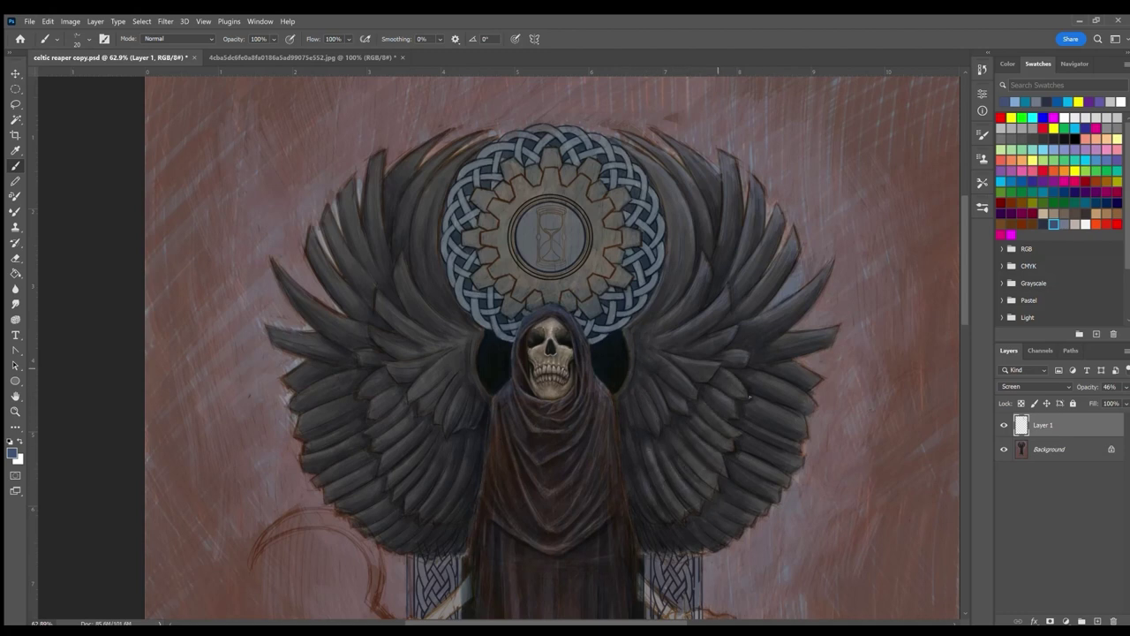
pyautogui.moveTo(821, 379); pyautogui.dragTo(800, 367)
pyautogui.moveTo(805, 431)
pyautogui.mouseDown()
pyautogui.moveTo(780, 404)
pyautogui.moveTo(760, 438)
pyautogui.mouseUp()
pyautogui.moveTo(784, 475); pyautogui.dragTo(765, 452)
pyautogui.moveTo(770, 505); pyautogui.dragTo(745, 488)
pyautogui.moveTo(752, 529)
pyautogui.mouseDown()
pyautogui.moveTo(718, 516)
pyautogui.moveTo(690, 542)
pyautogui.mouseUp()
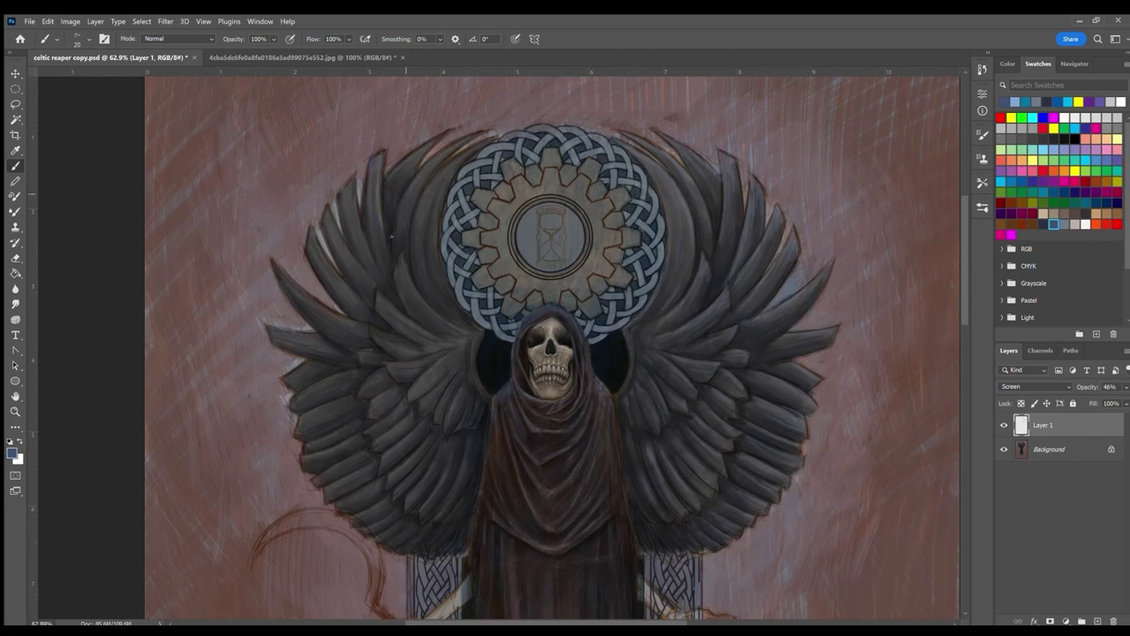
# Step: Highlight the inner left wing feathers near the robe
pyautogui.moveTo(411, 155); pyautogui.dragTo(454, 325)
pyautogui.moveTo(427, 252); pyautogui.dragTo(385, 337)
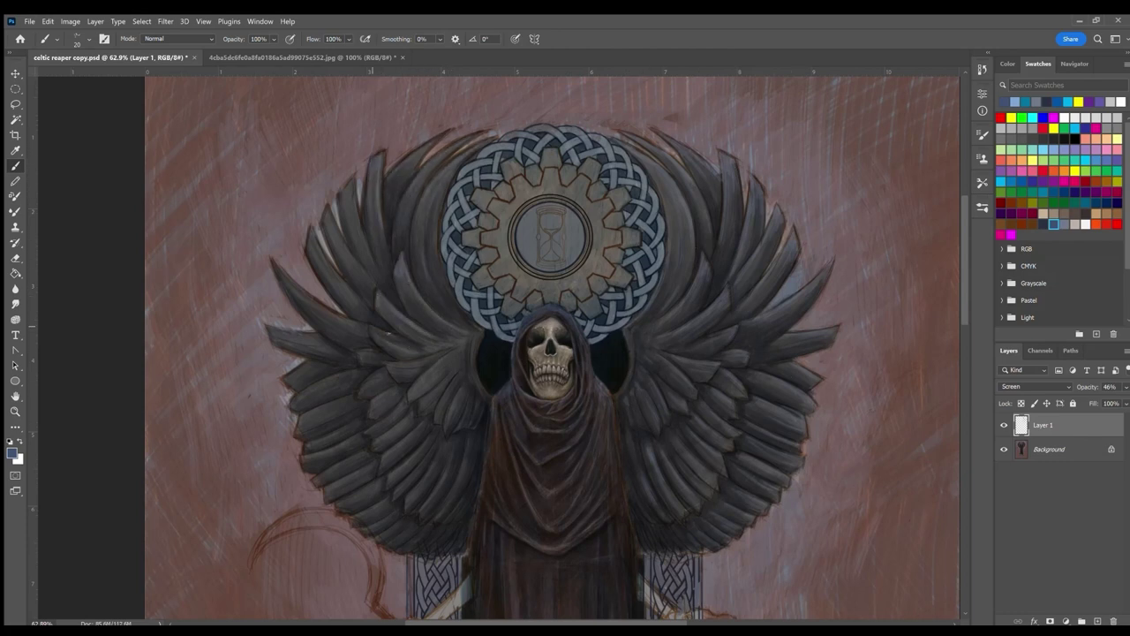
pyautogui.moveTo(471, 273); pyautogui.dragTo(445, 320)
pyautogui.moveTo(442, 360)
pyautogui.mouseDown()
pyautogui.moveTo(415, 390)
pyautogui.moveTo(445, 431)
pyautogui.mouseUp()
# Step: Add highlights to the lower and upper left wing feathers
pyautogui.moveTo(348, 399)
pyautogui.mouseDown()
pyautogui.moveTo(302, 415)
pyautogui.moveTo(308, 431)
pyautogui.mouseUp()
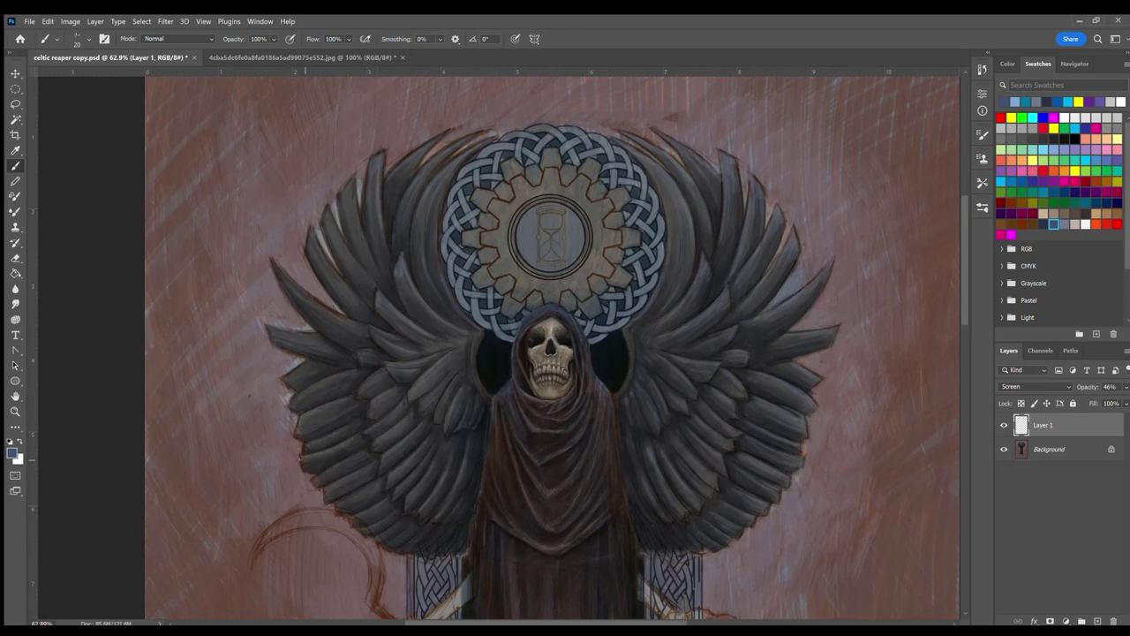
pyautogui.moveTo(364, 454); pyautogui.dragTo(316, 480)
pyautogui.moveTo(385, 514); pyautogui.dragTo(334, 485)
pyautogui.moveTo(316, 330); pyautogui.dragTo(270, 347)
pyautogui.moveTo(348, 322); pyautogui.dragTo(279, 270)
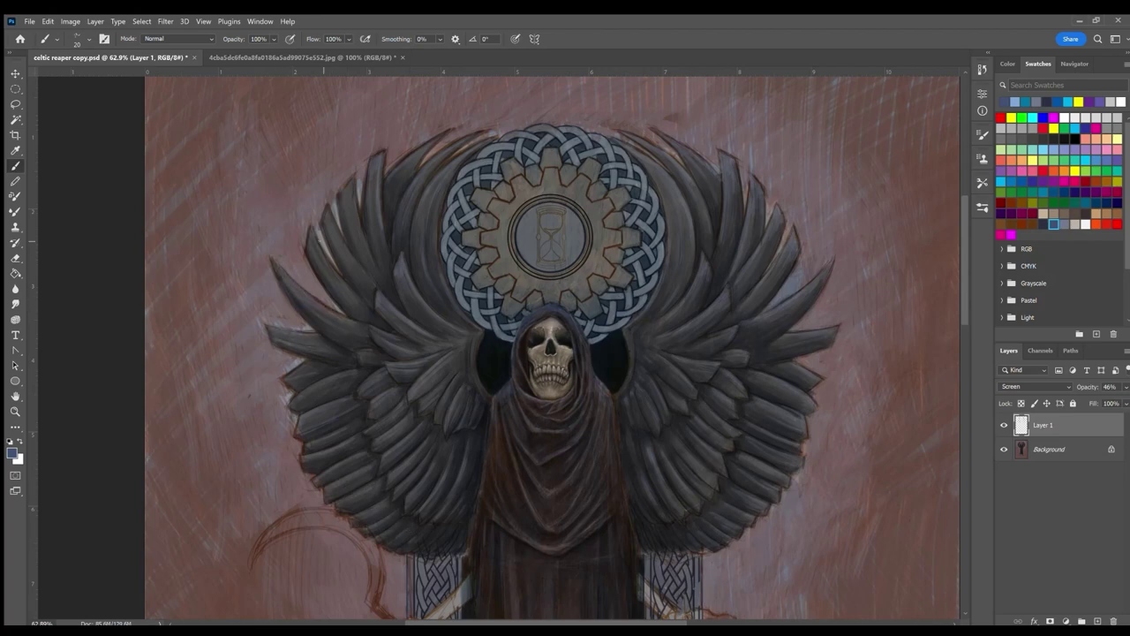
pyautogui.moveTo(357, 265); pyautogui.dragTo(313, 228)
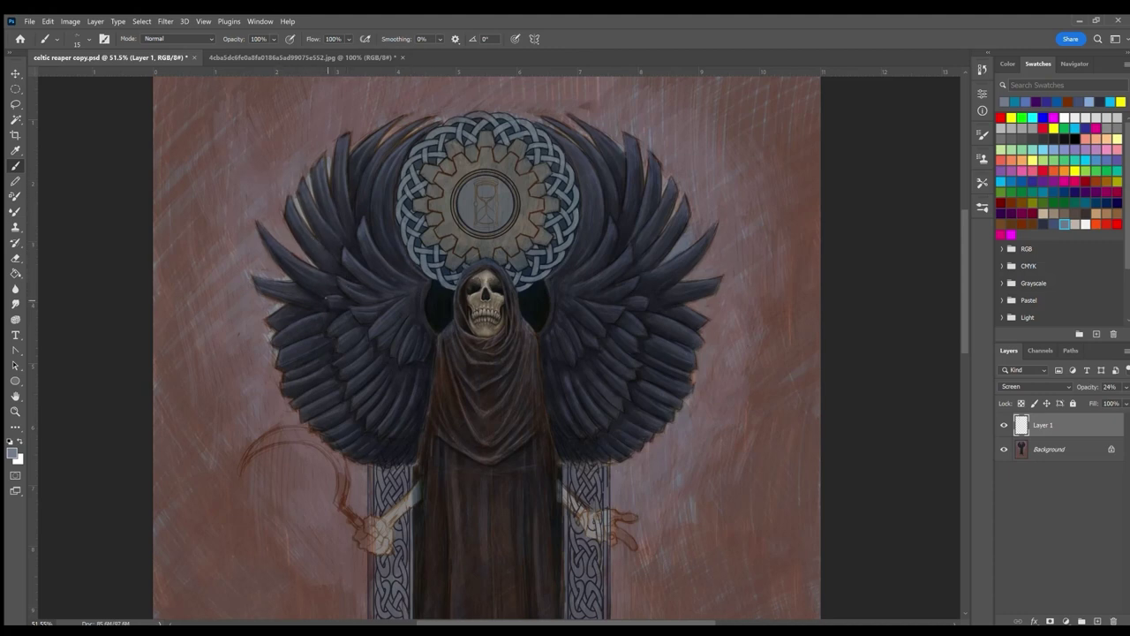
# Step: Add small highlights on left and upper-right wing feathers and a dark shadow beside the halo
pyautogui.moveTo(397, 337); pyautogui.dragTo(393, 352)
pyautogui.moveTo(312, 184); pyautogui.dragTo(346, 138)
pyautogui.moveTo(629, 177); pyautogui.dragTo(634, 139)
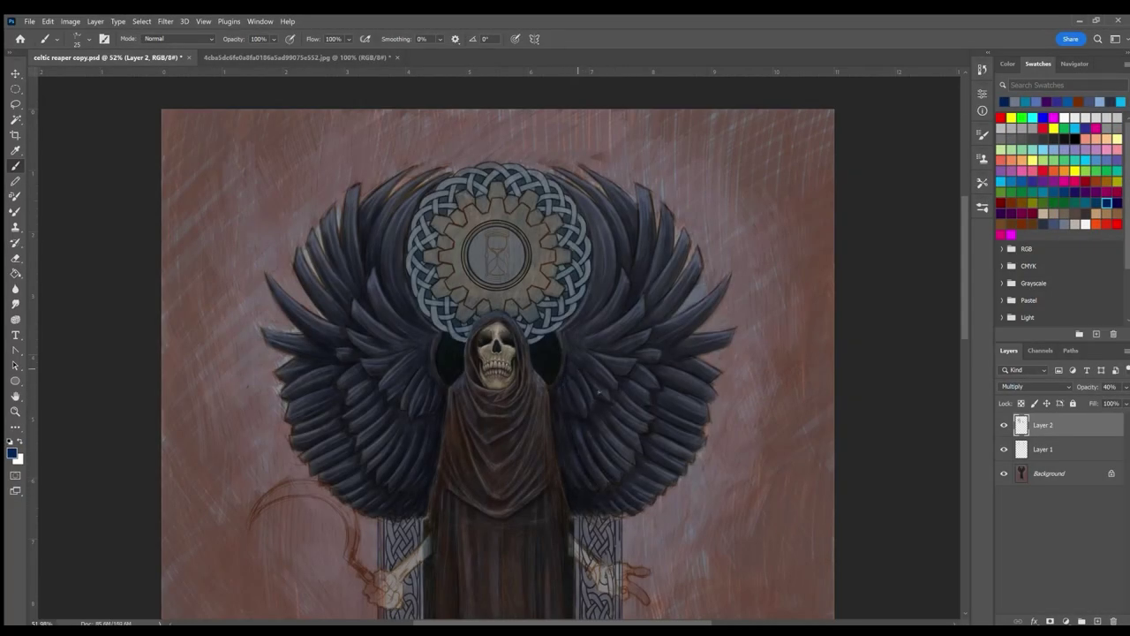
pyautogui.moveTo(564, 330); pyautogui.dragTo(583, 303)
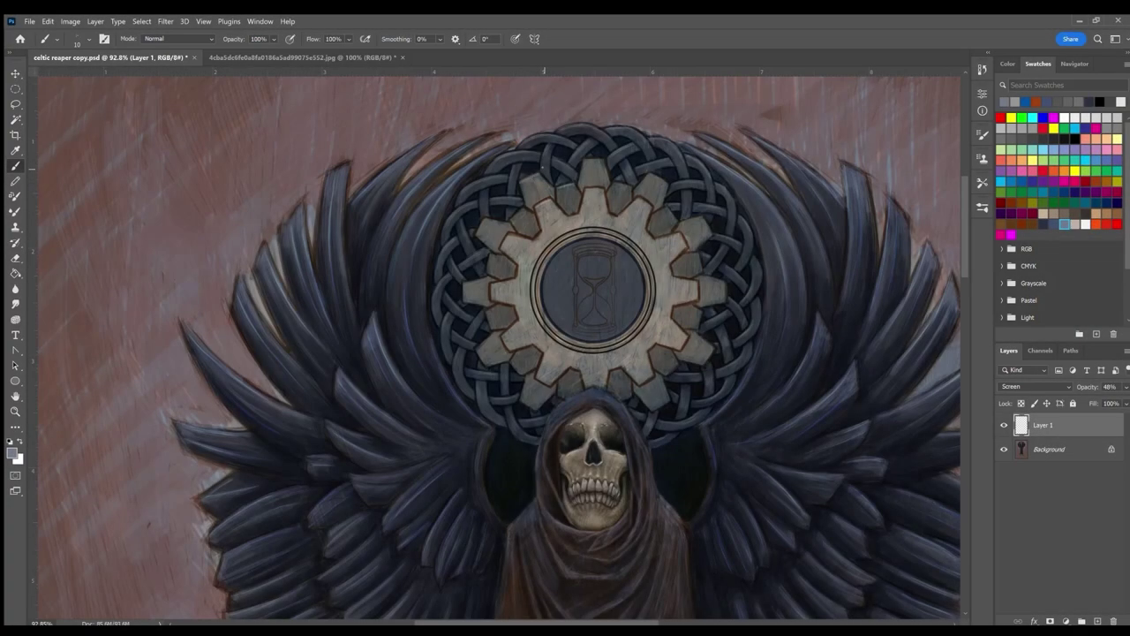
# Step: Brighten the edges of the gear's top and upper-right teeth
pyautogui.moveTo(512, 240); pyautogui.dragTo(542, 228)
pyautogui.moveTo(587, 189); pyautogui.dragTo(654, 206)
pyautogui.moveTo(656, 235)
pyautogui.mouseDown()
pyautogui.moveTo(686, 245)
pyautogui.moveTo(696, 279)
pyautogui.moveTo(699, 217)
pyautogui.moveTo(677, 219)
pyautogui.moveTo(636, 173)
pyautogui.mouseUp()
pyautogui.moveTo(628, 192); pyautogui.dragTo(584, 163)
pyautogui.moveTo(552, 175); pyautogui.dragTo(540, 189)
# Step: Highlight the gear teeth along its left and lower-left side
pyautogui.moveTo(505, 267); pyautogui.dragTo(491, 254)
pyautogui.moveTo(468, 297); pyautogui.dragTo(488, 277)
pyautogui.moveTo(493, 285)
pyautogui.mouseDown()
pyautogui.moveTo(514, 280)
pyautogui.moveTo(498, 306)
pyautogui.mouseUp()
pyautogui.moveTo(477, 348); pyautogui.dragTo(516, 321)
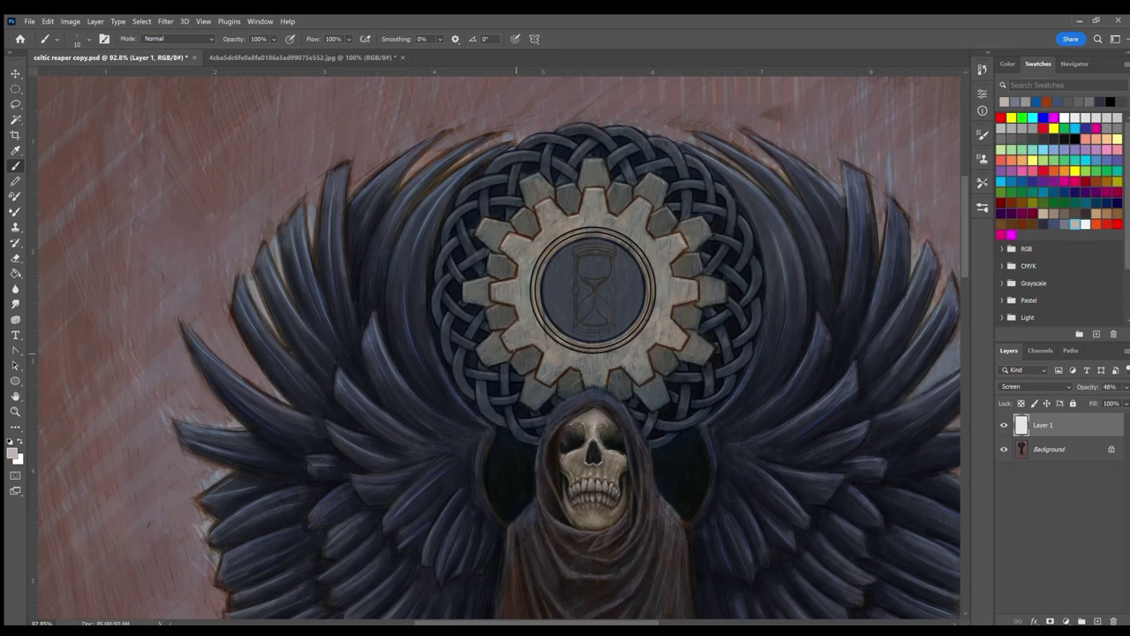
pyautogui.moveTo(510, 362); pyautogui.dragTo(517, 351)
pyautogui.moveTo(540, 355); pyautogui.dragTo(523, 396)
# Step: Highlight the gear's lower-right teeth and, with a larger brush, an inner left-wing feather edge
pyautogui.moveTo(695, 284); pyautogui.dragTo(699, 309)
pyautogui.moveTo(686, 322)
pyautogui.mouseDown()
pyautogui.moveTo(673, 334)
pyautogui.moveTo(694, 348)
pyautogui.mouseUp()
pyautogui.moveTo(646, 353); pyautogui.dragTo(667, 399)
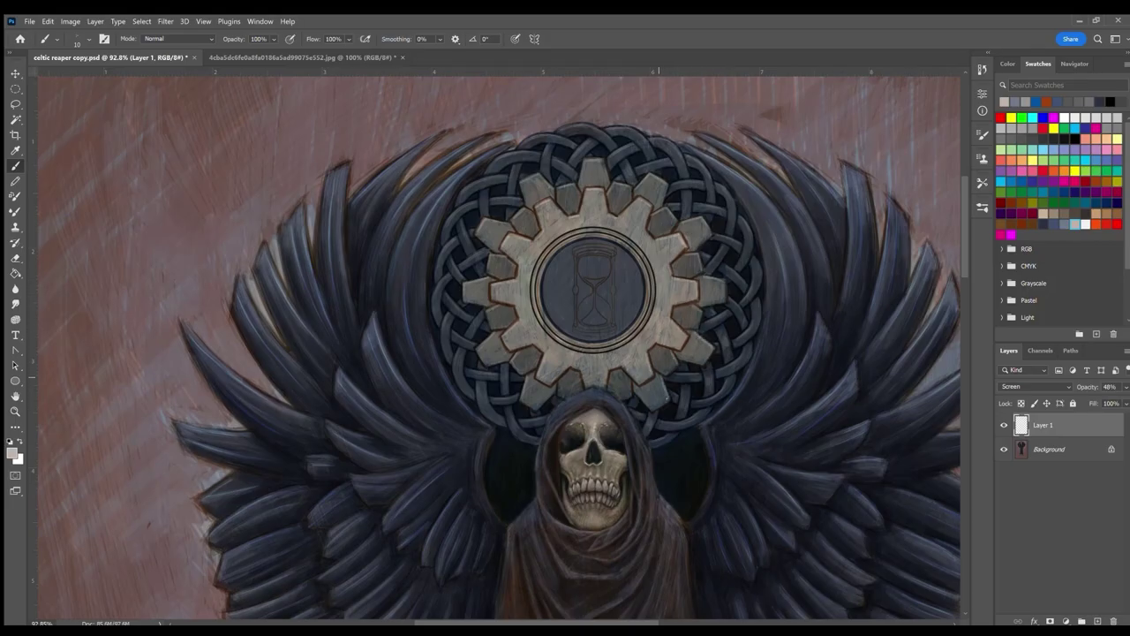
pyautogui.press(']')
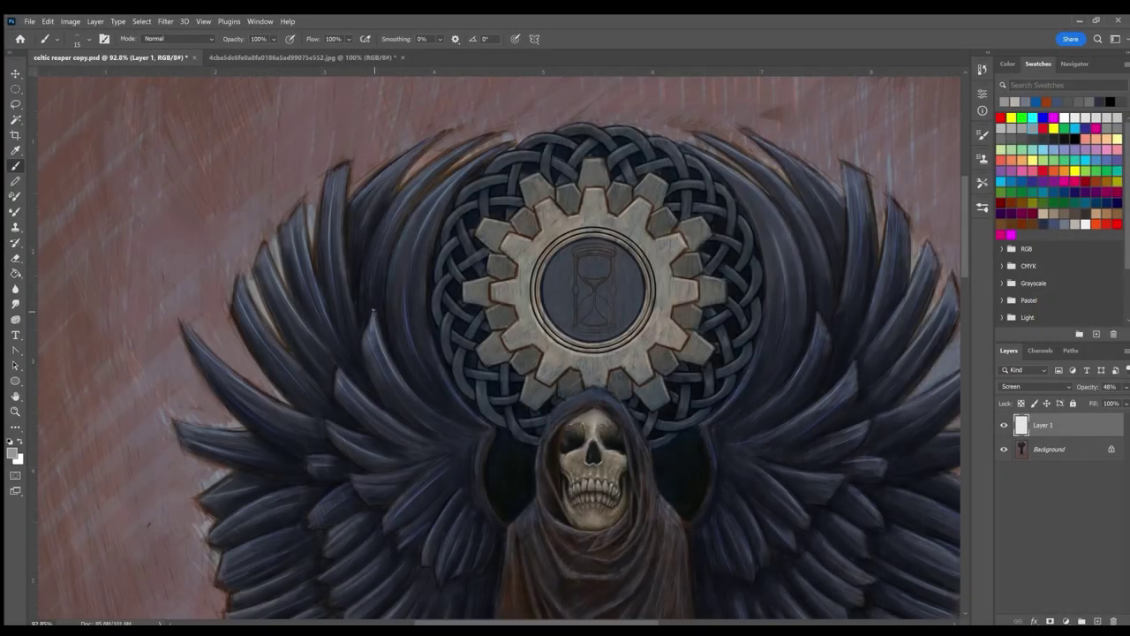
pyautogui.moveTo(369, 324); pyautogui.dragTo(382, 351)
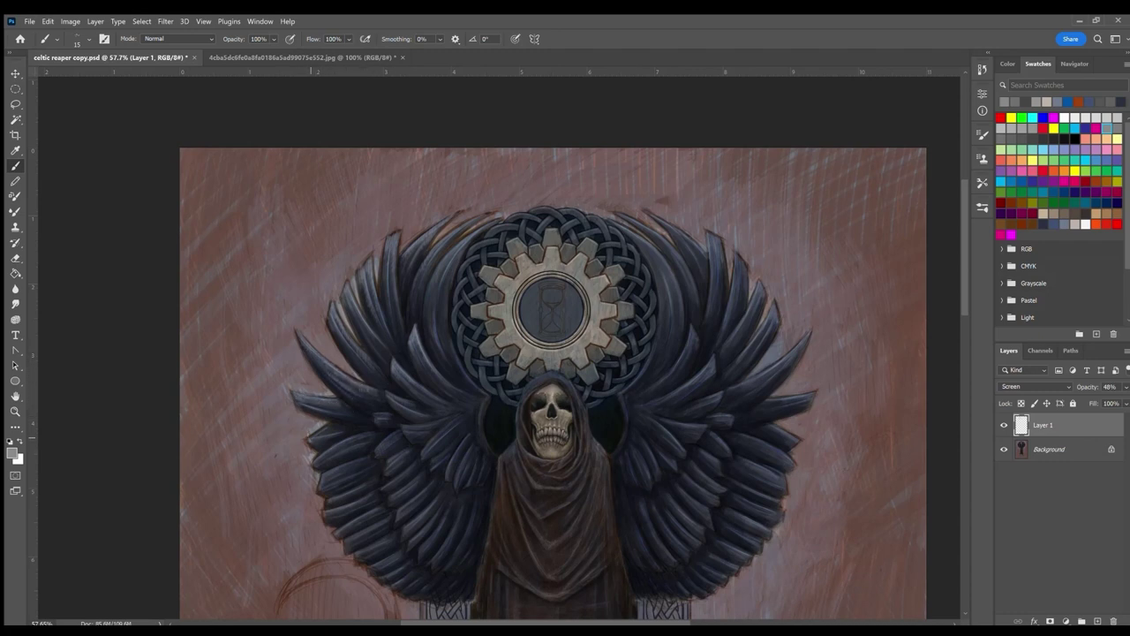
# Step: Paint faint highlights on the right wing's mid and outer feathers plus one on the lower left wing
pyautogui.scroll(1, 463, 431)
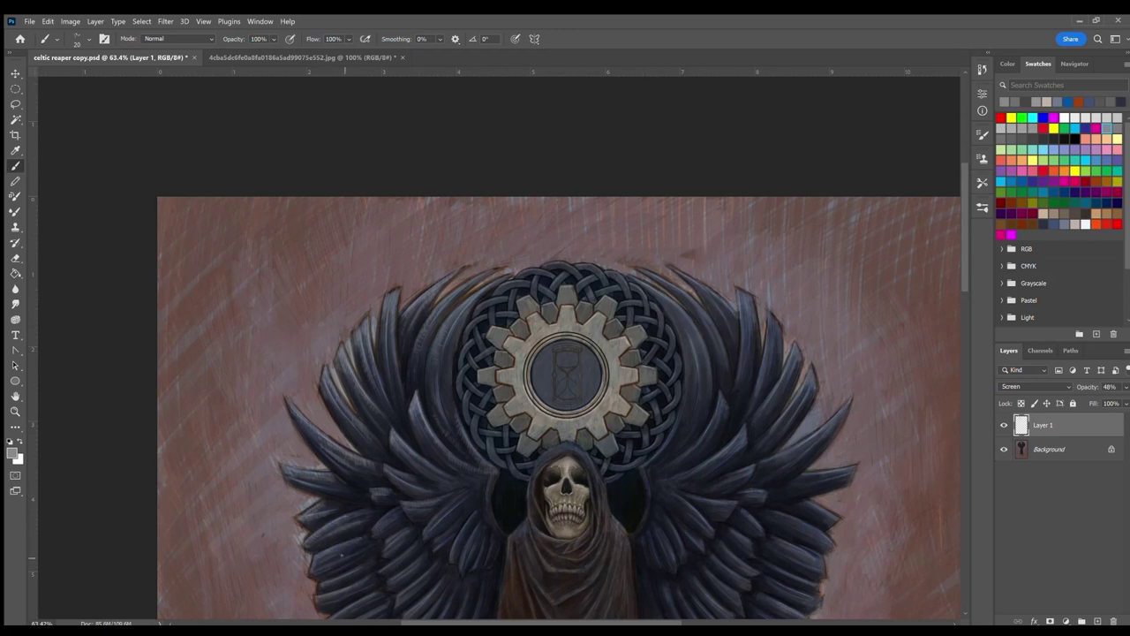
pyautogui.moveTo(323, 556); pyautogui.dragTo(313, 570)
pyautogui.moveTo(641, 270)
pyautogui.mouseDown()
pyautogui.moveTo(717, 339)
pyautogui.moveTo(699, 401)
pyautogui.mouseUp()
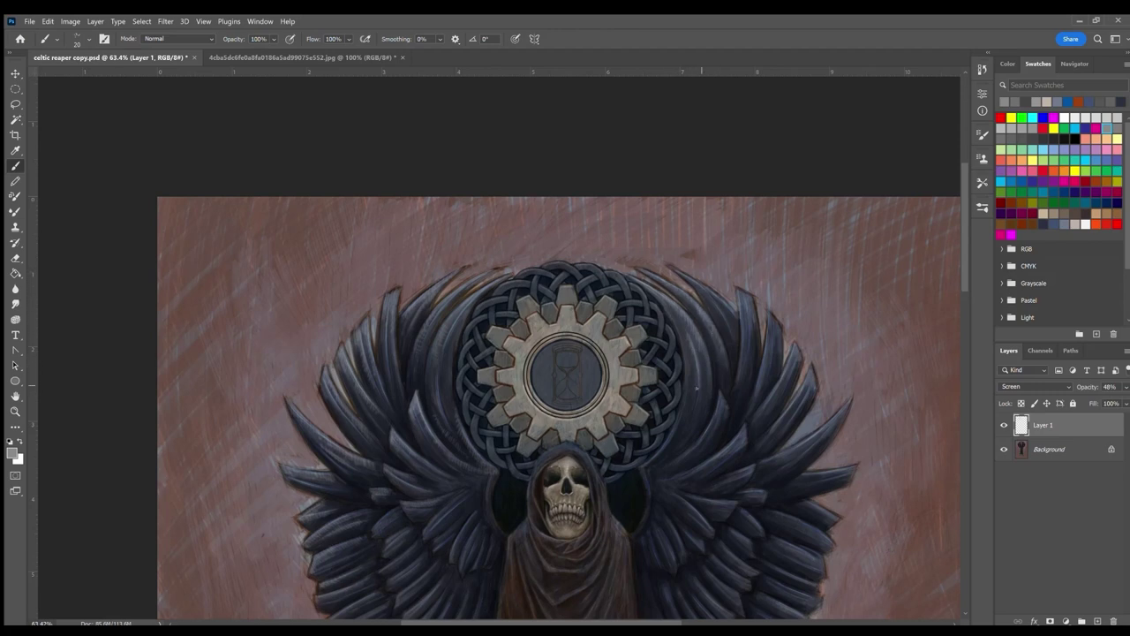
pyautogui.moveTo(685, 267)
pyautogui.mouseDown()
pyautogui.moveTo(667, 277)
pyautogui.moveTo(733, 315)
pyautogui.moveTo(752, 306)
pyautogui.moveTo(779, 333)
pyautogui.moveTo(781, 349)
pyautogui.moveTo(742, 374)
pyautogui.moveTo(776, 399)
pyautogui.mouseUp()
pyautogui.moveTo(785, 348); pyautogui.dragTo(795, 373)
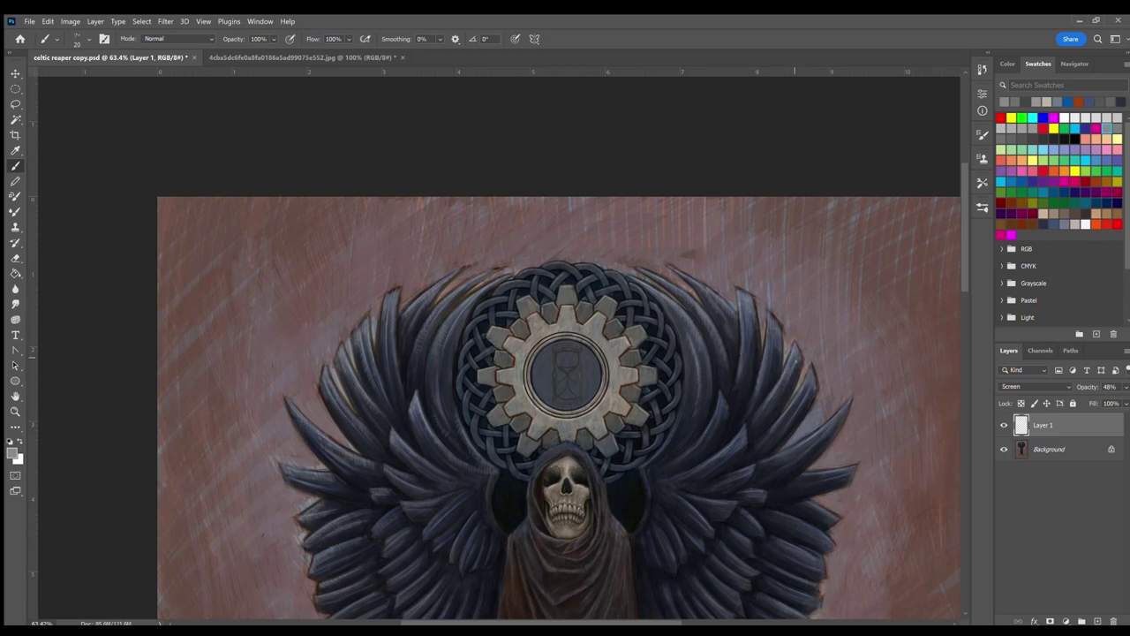
pyautogui.moveTo(705, 430)
pyautogui.mouseDown()
pyautogui.moveTo(694, 447)
pyautogui.moveTo(721, 397)
pyautogui.mouseUp()
pyautogui.moveTo(807, 365)
pyautogui.mouseDown()
pyautogui.moveTo(776, 426)
pyautogui.moveTo(810, 390)
pyautogui.mouseUp()
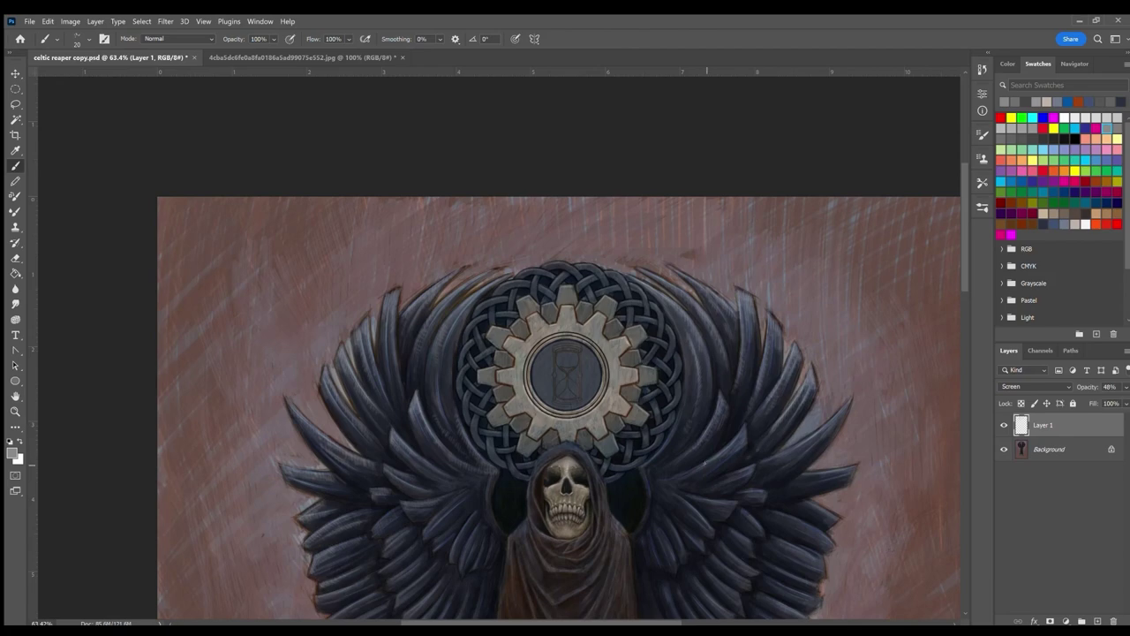
pyautogui.moveTo(722, 452); pyautogui.dragTo(742, 428)
# Step: Outline the hourglass with light strokes and brighten its upper bulb
pyautogui.scroll(4, 603, 442)
pyautogui.scroll(2, 603, 441)
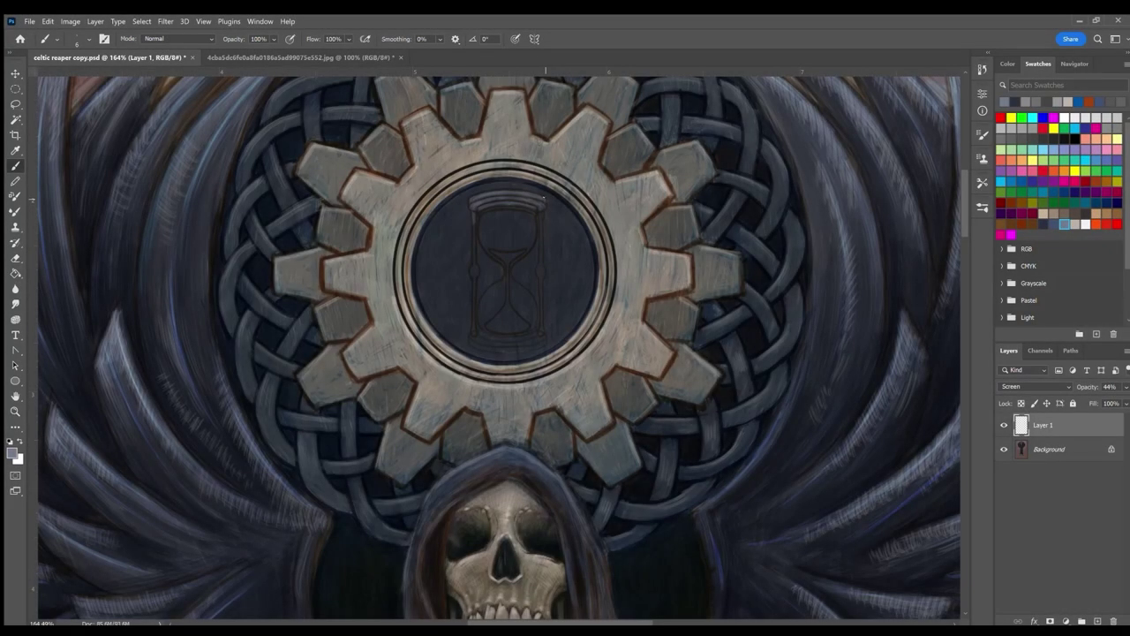
pyautogui.moveTo(472, 221); pyautogui.dragTo(474, 334)
pyautogui.moveTo(541, 208); pyautogui.dragTo(540, 331)
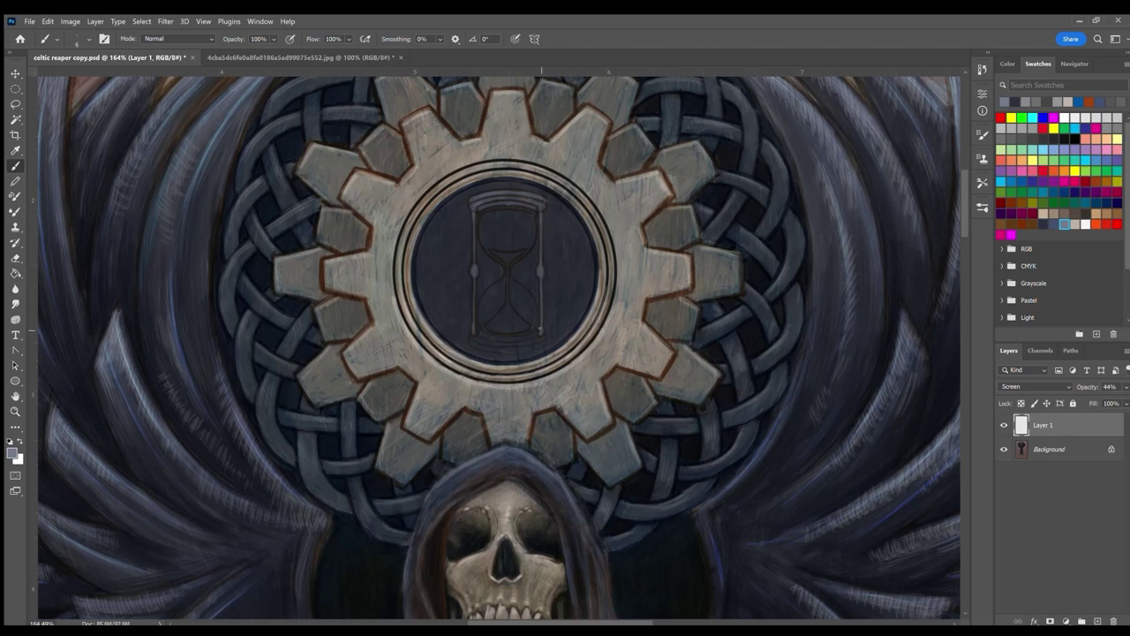
pyautogui.moveTo(477, 208); pyautogui.dragTo(535, 209)
pyautogui.moveTo(470, 339)
pyautogui.mouseDown()
pyautogui.moveTo(521, 351)
pyautogui.moveTo(543, 341)
pyautogui.moveTo(515, 343)
pyautogui.moveTo(543, 341)
pyautogui.moveTo(522, 337)
pyautogui.moveTo(482, 296)
pyautogui.moveTo(500, 287)
pyautogui.moveTo(495, 312)
pyautogui.moveTo(526, 325)
pyautogui.moveTo(512, 307)
pyautogui.moveTo(531, 311)
pyautogui.moveTo(508, 256)
pyautogui.moveTo(522, 250)
pyautogui.moveTo(535, 329)
pyautogui.mouseUp()
pyautogui.moveTo(495, 243)
pyautogui.mouseDown()
pyautogui.moveTo(507, 211)
pyautogui.moveTo(486, 243)
pyautogui.mouseUp()
pyautogui.moveTo(493, 247)
pyautogui.mouseDown()
pyautogui.moveTo(528, 244)
pyautogui.moveTo(515, 248)
pyautogui.mouseUp()
pyautogui.moveTo(526, 212); pyautogui.dragTo(497, 243)
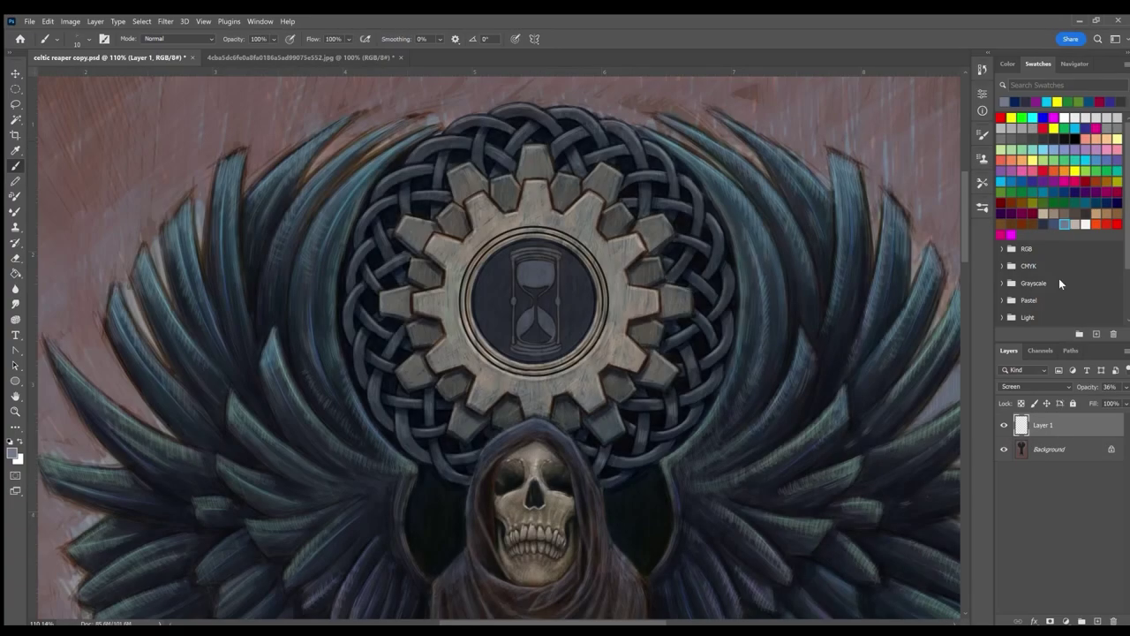
# Step: Highlight the gear halo's teeth along its top, left and upper-right edges
pyautogui.moveTo(492, 182)
pyautogui.mouseDown()
pyautogui.moveTo(512, 189)
pyautogui.moveTo(468, 168)
pyautogui.moveTo(470, 182)
pyautogui.mouseUp()
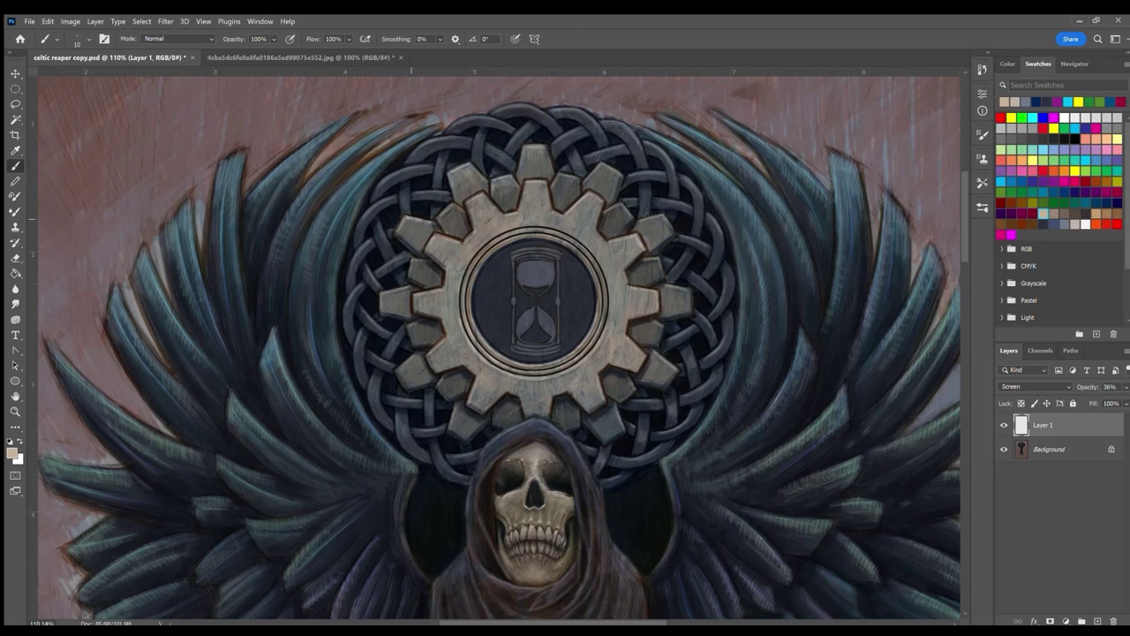
pyautogui.moveTo(410, 223)
pyautogui.mouseDown()
pyautogui.moveTo(482, 214)
pyautogui.moveTo(466, 203)
pyautogui.mouseUp()
pyautogui.moveTo(524, 183)
pyautogui.mouseDown()
pyautogui.moveTo(525, 196)
pyautogui.moveTo(546, 191)
pyautogui.mouseUp()
pyautogui.moveTo(542, 150)
pyautogui.mouseDown()
pyautogui.moveTo(549, 165)
pyautogui.moveTo(526, 166)
pyautogui.mouseUp()
pyautogui.moveTo(556, 174)
pyautogui.mouseDown()
pyautogui.moveTo(579, 184)
pyautogui.moveTo(575, 198)
pyautogui.moveTo(600, 167)
pyautogui.mouseUp()
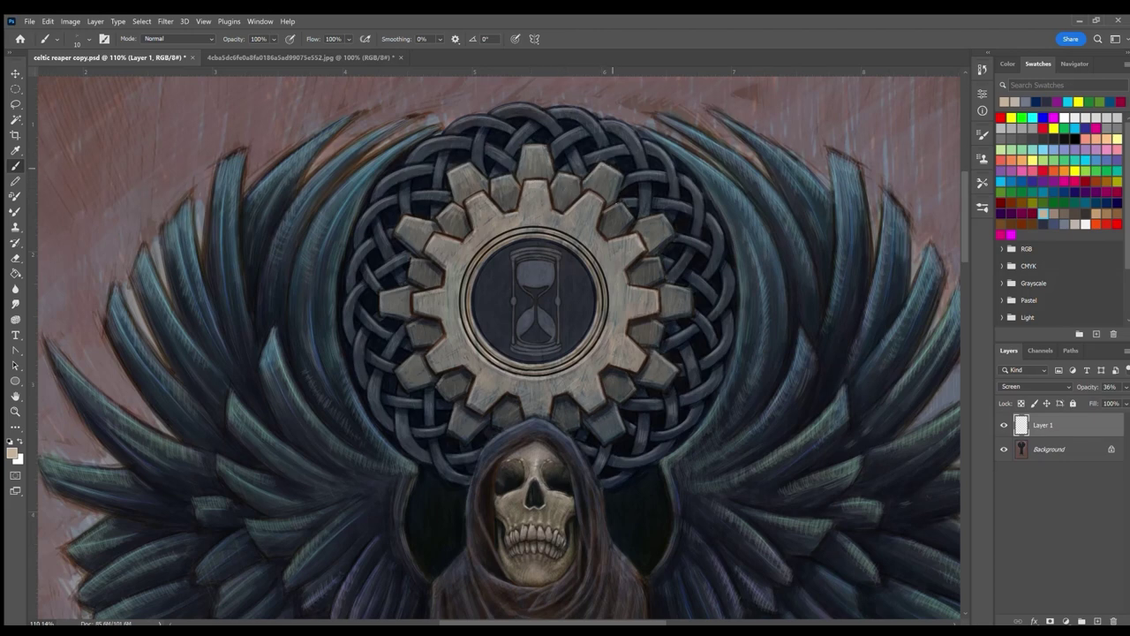
pyautogui.moveTo(412, 262); pyautogui.dragTo(426, 259)
pyautogui.moveTo(638, 233); pyautogui.dragTo(608, 239)
pyautogui.moveTo(585, 194)
pyautogui.mouseDown()
pyautogui.moveTo(568, 210)
pyautogui.moveTo(521, 206)
pyautogui.mouseUp()
pyautogui.moveTo(413, 295); pyautogui.dragTo(413, 310)
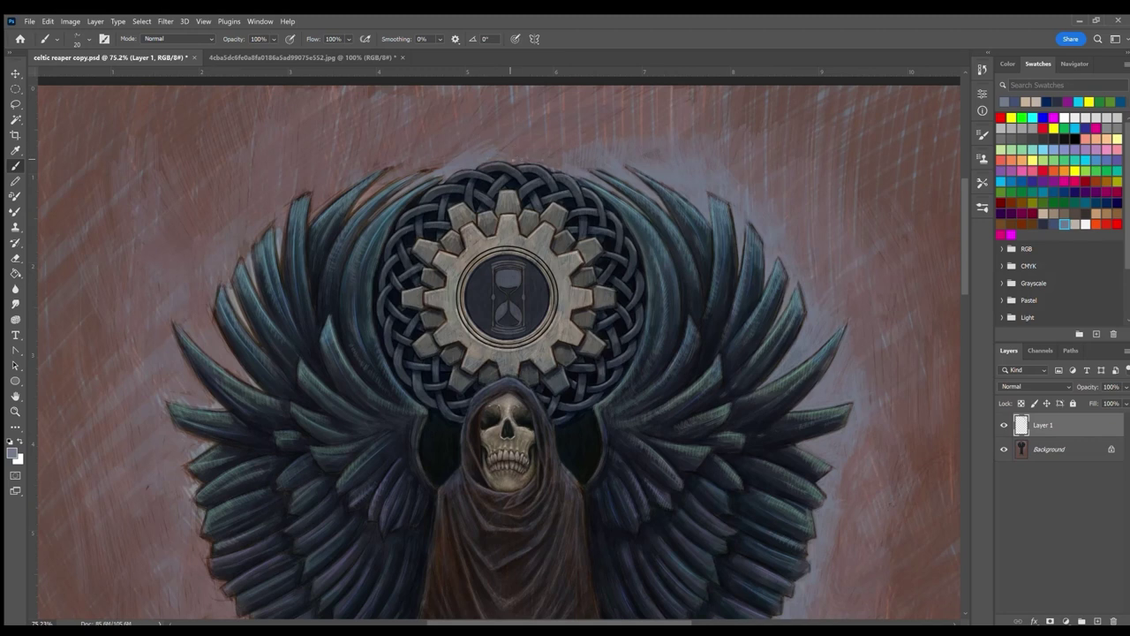
# Step: Add a soft glow above the knotwork halo and along the left wing tip
pyautogui.moveTo(503, 138)
pyautogui.mouseDown()
pyautogui.moveTo(515, 162)
pyautogui.moveTo(558, 166)
pyautogui.mouseUp()
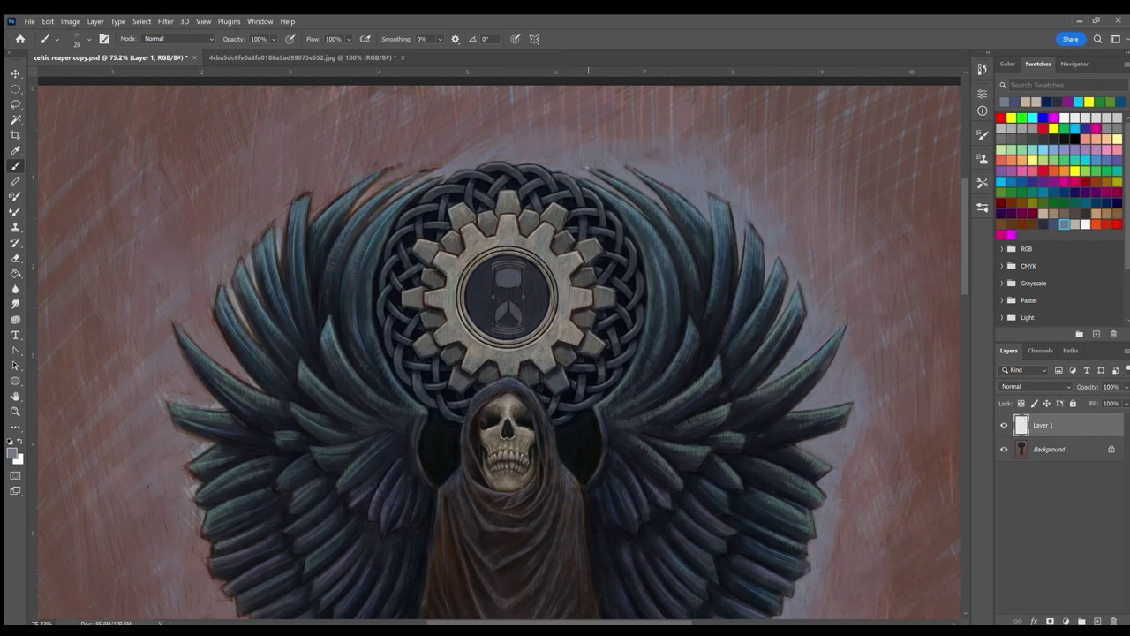
pyautogui.hscroll(-2, 586, 166)
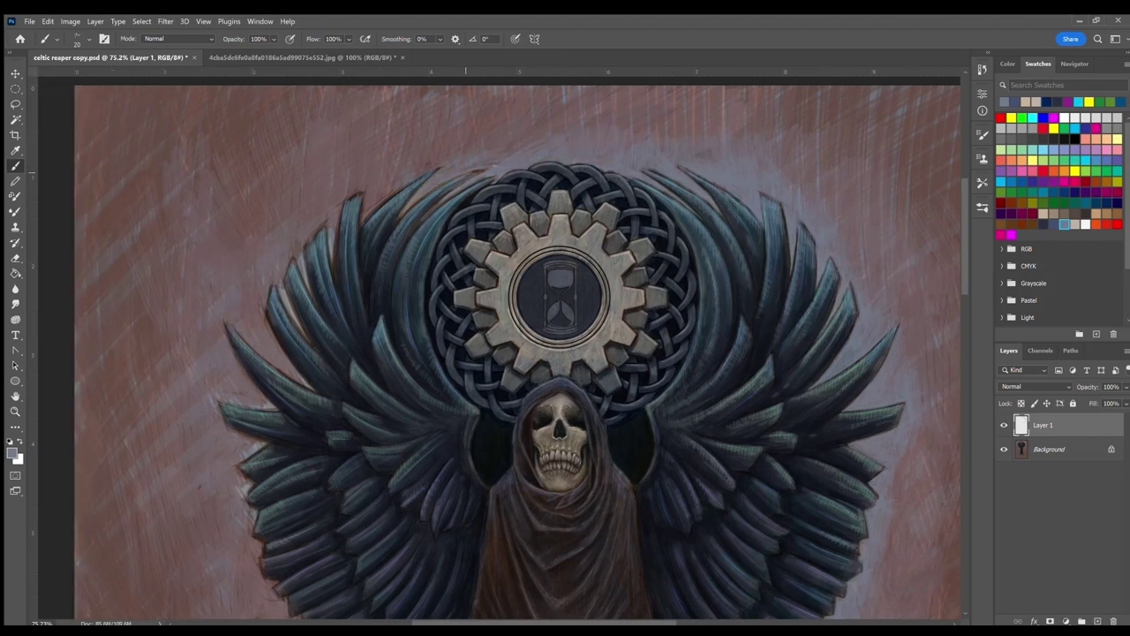
pyautogui.moveTo(487, 168); pyautogui.dragTo(516, 145)
pyautogui.moveTo(362, 217)
pyautogui.mouseDown()
pyautogui.moveTo(364, 190)
pyautogui.moveTo(436, 150)
pyautogui.moveTo(348, 184)
pyautogui.mouseUp()
pyautogui.moveTo(333, 279)
pyautogui.mouseDown()
pyautogui.moveTo(322, 196)
pyautogui.moveTo(339, 173)
pyautogui.mouseUp()
# Step: Paint light bluish strokes along the left wing's upper outer feathers
pyautogui.moveTo(295, 263); pyautogui.dragTo(300, 245)
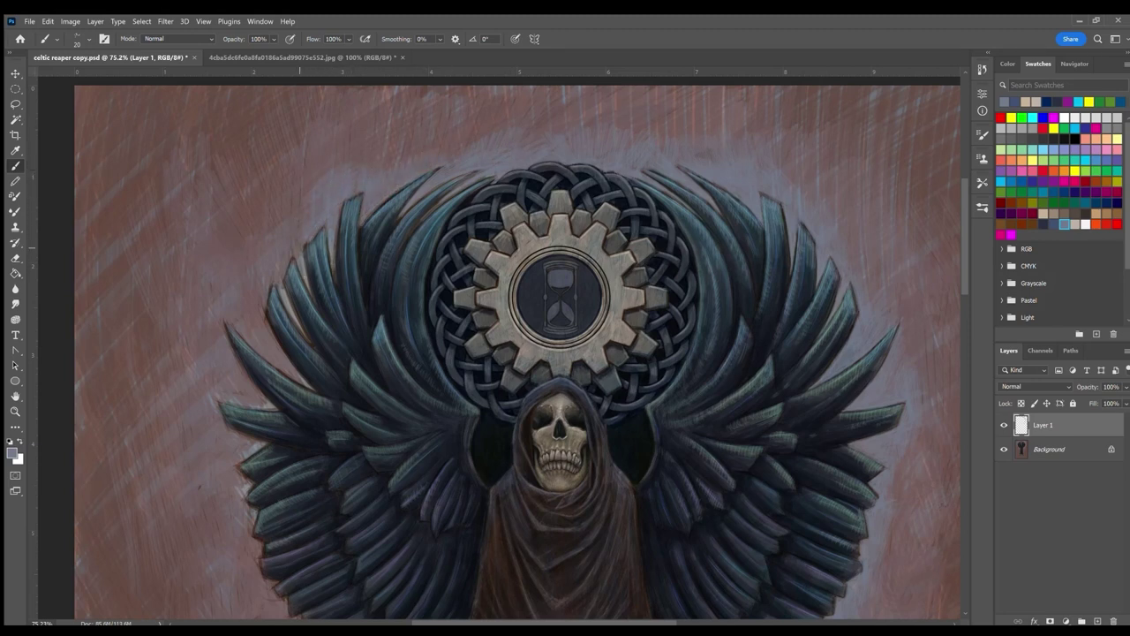
pyautogui.moveTo(318, 305); pyautogui.dragTo(307, 286)
pyautogui.moveTo(284, 307); pyautogui.dragTo(277, 285)
pyautogui.moveTo(309, 343); pyautogui.dragTo(301, 334)
pyautogui.moveTo(295, 254); pyautogui.dragTo(289, 241)
pyautogui.moveTo(268, 311); pyautogui.dragTo(258, 281)
pyautogui.moveTo(254, 304); pyautogui.dragTo(249, 279)
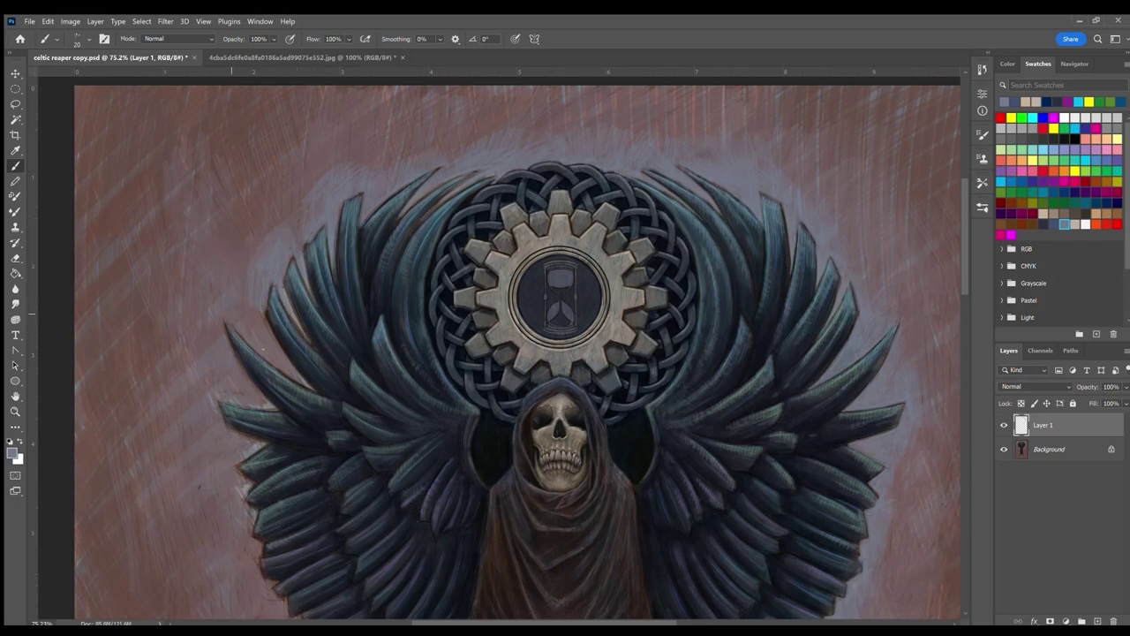
# Step: Extend the bluish highlights down the left wing's lower outer feathers and edge
pyautogui.moveTo(265, 363)
pyautogui.mouseDown()
pyautogui.moveTo(244, 327)
pyautogui.moveTo(265, 311)
pyautogui.mouseUp()
pyautogui.moveTo(298, 379); pyautogui.dragTo(235, 357)
pyautogui.moveTo(258, 405); pyautogui.dragTo(226, 326)
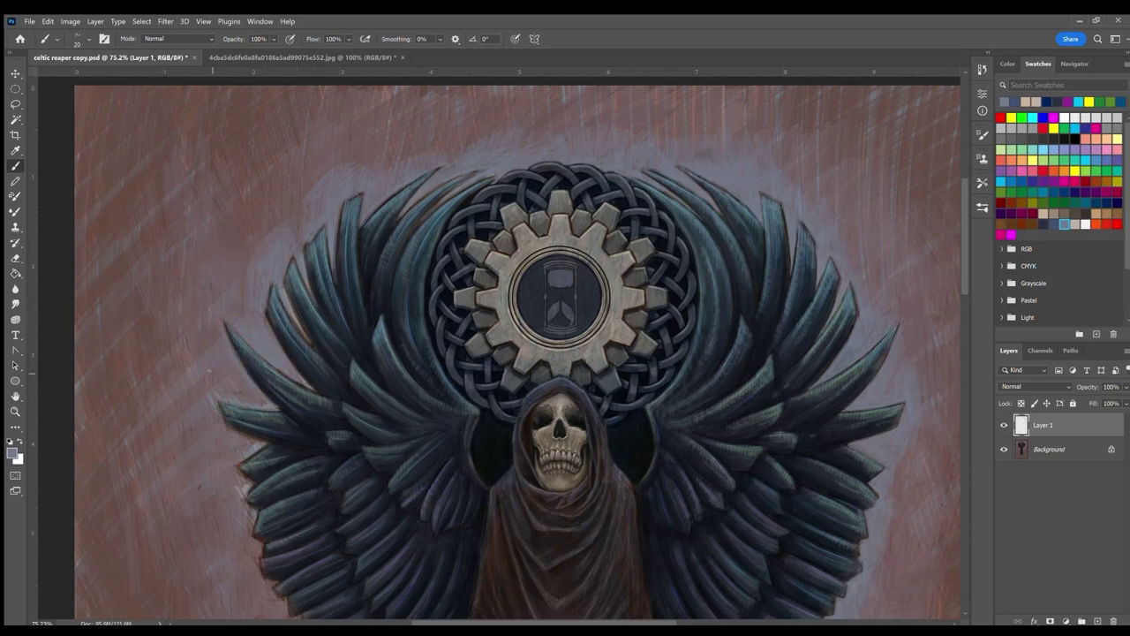
pyautogui.moveTo(246, 398); pyautogui.dragTo(233, 383)
pyautogui.moveTo(216, 346); pyautogui.dragTo(213, 283)
pyautogui.moveTo(243, 316); pyautogui.dragTo(235, 302)
pyautogui.moveTo(230, 431); pyautogui.dragTo(220, 417)
pyautogui.moveTo(235, 434); pyautogui.dragTo(218, 403)
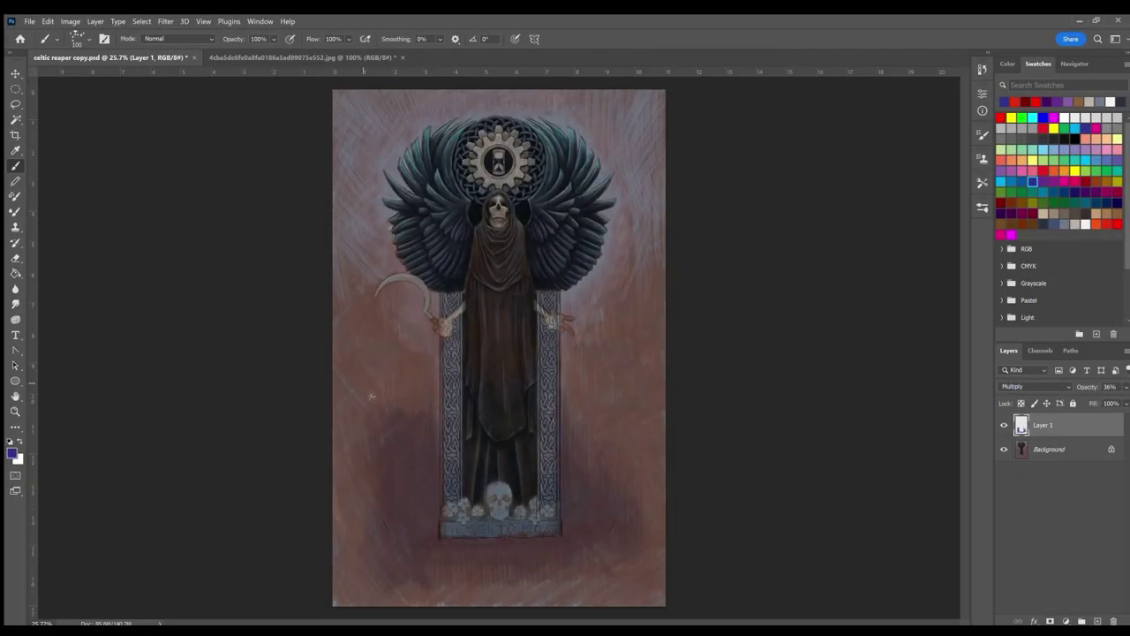
# Step: Darken the canvas's bottom edge, the area under the pedestal and the pillar's left edge
pyautogui.moveTo(472, 586); pyautogui.dragTo(537, 593)
pyautogui.moveTo(394, 593); pyautogui.dragTo(431, 593)
pyautogui.moveTo(567, 576); pyautogui.dragTo(584, 605)
pyautogui.moveTo(346, 572); pyautogui.dragTo(371, 599)
pyautogui.moveTo(586, 576); pyautogui.dragTo(597, 601)
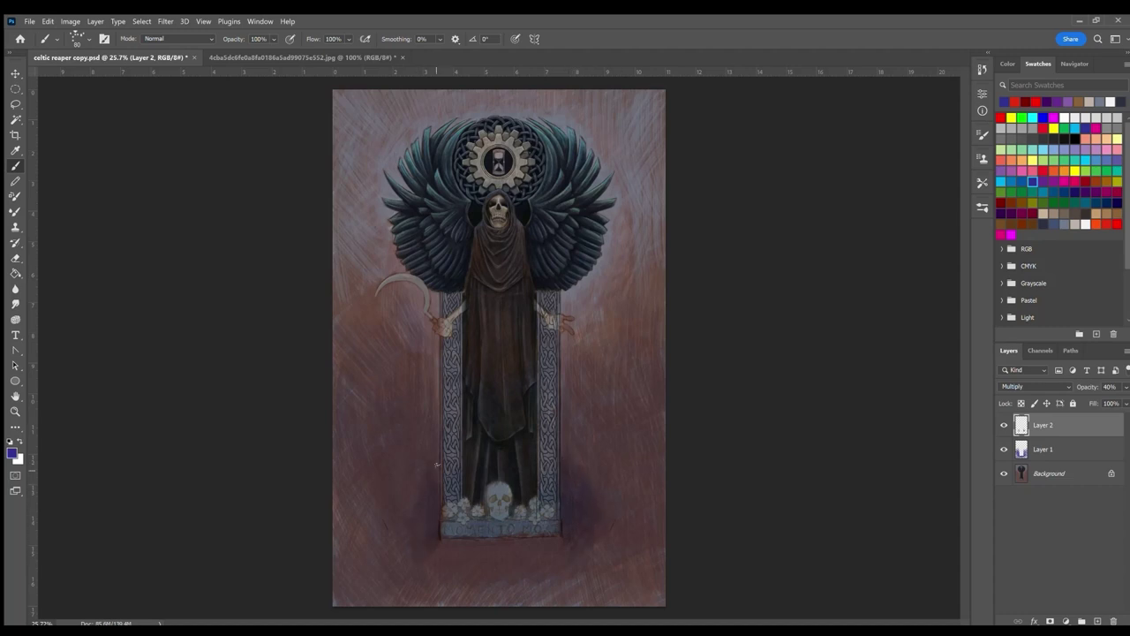
pyautogui.moveTo(490, 543); pyautogui.dragTo(455, 556)
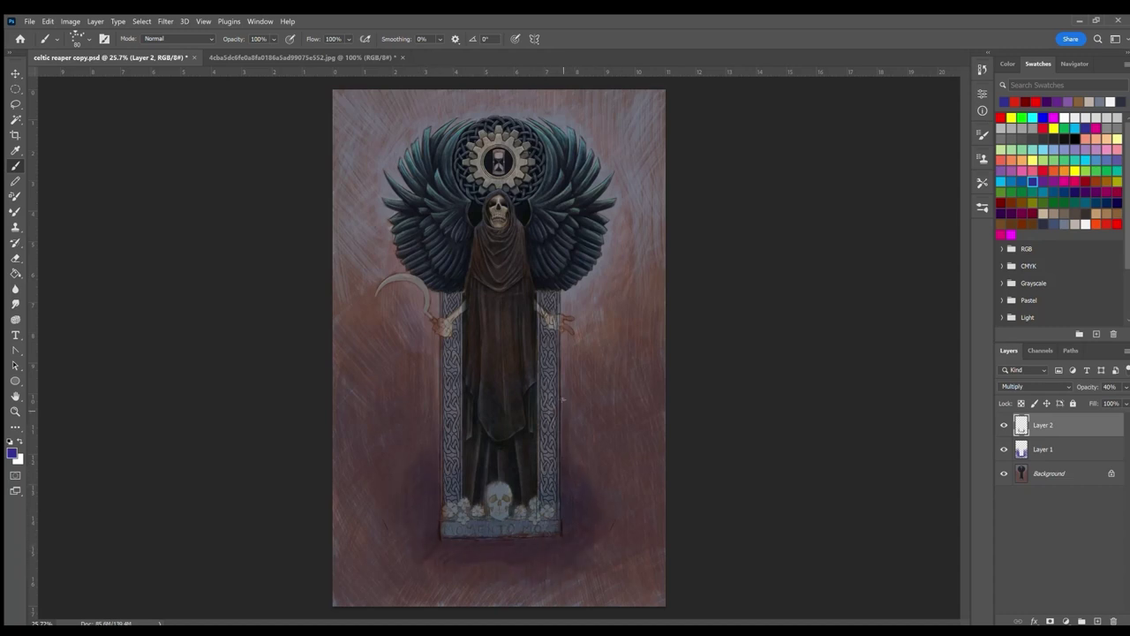
pyautogui.moveTo(436, 404)
pyautogui.mouseDown()
pyautogui.moveTo(435, 447)
pyautogui.moveTo(422, 385)
pyautogui.mouseUp()
# Step: With a 175 brush, brighten a glow around the top and upper-right of the knotwork halo
pyautogui.press(']')
pyautogui.press(']')
pyautogui.press(']')
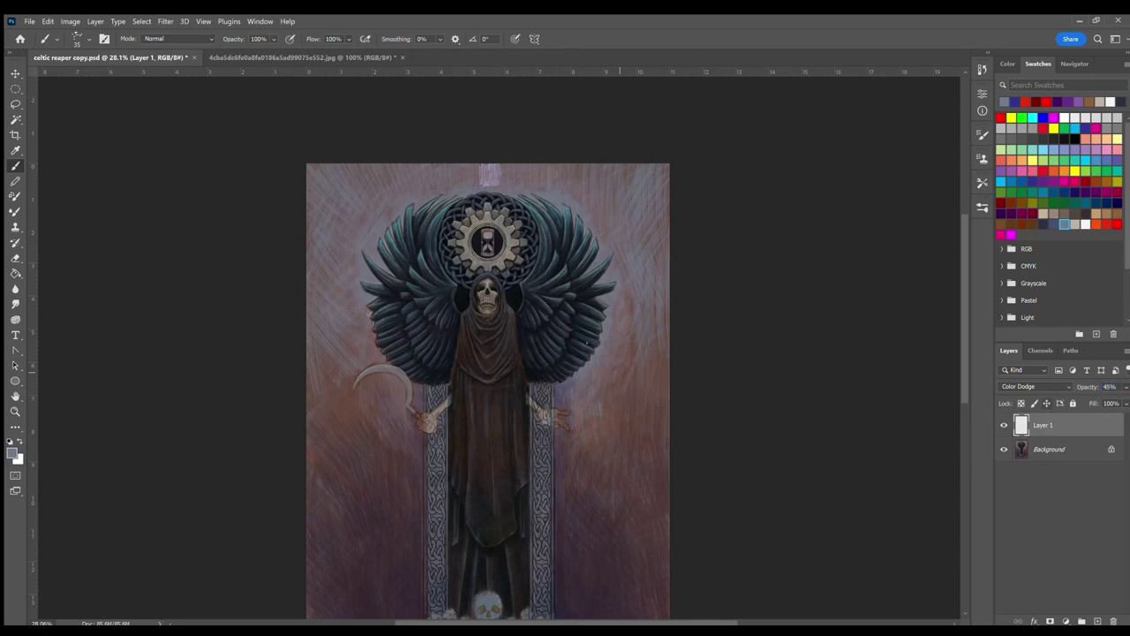
pyautogui.moveTo(503, 176); pyautogui.dragTo(455, 181)
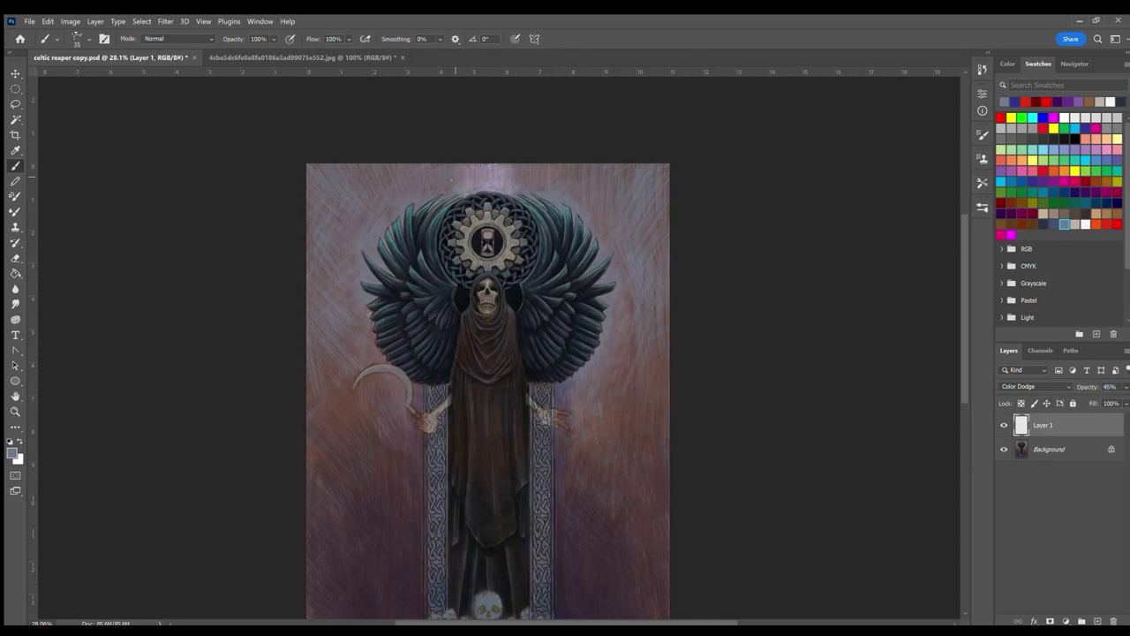
pyautogui.scroll(4, 492, 172)
pyautogui.scroll(3, 463, 175)
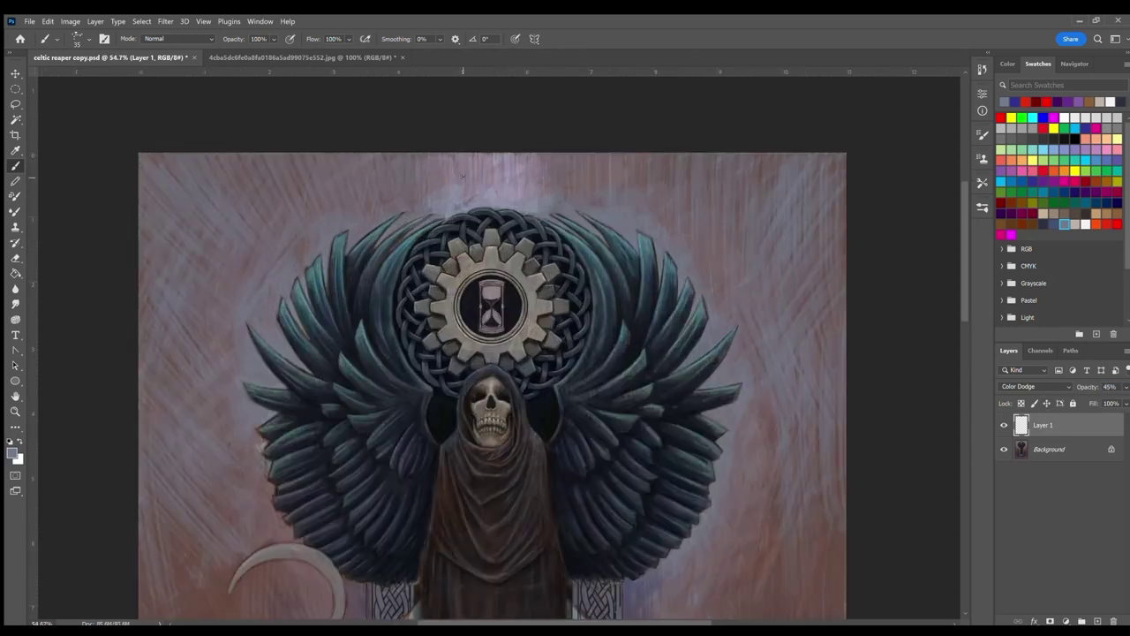
pyautogui.moveTo(402, 234); pyautogui.dragTo(466, 204)
pyautogui.moveTo(379, 239)
pyautogui.mouseDown()
pyautogui.moveTo(432, 196)
pyautogui.moveTo(432, 209)
pyautogui.mouseUp()
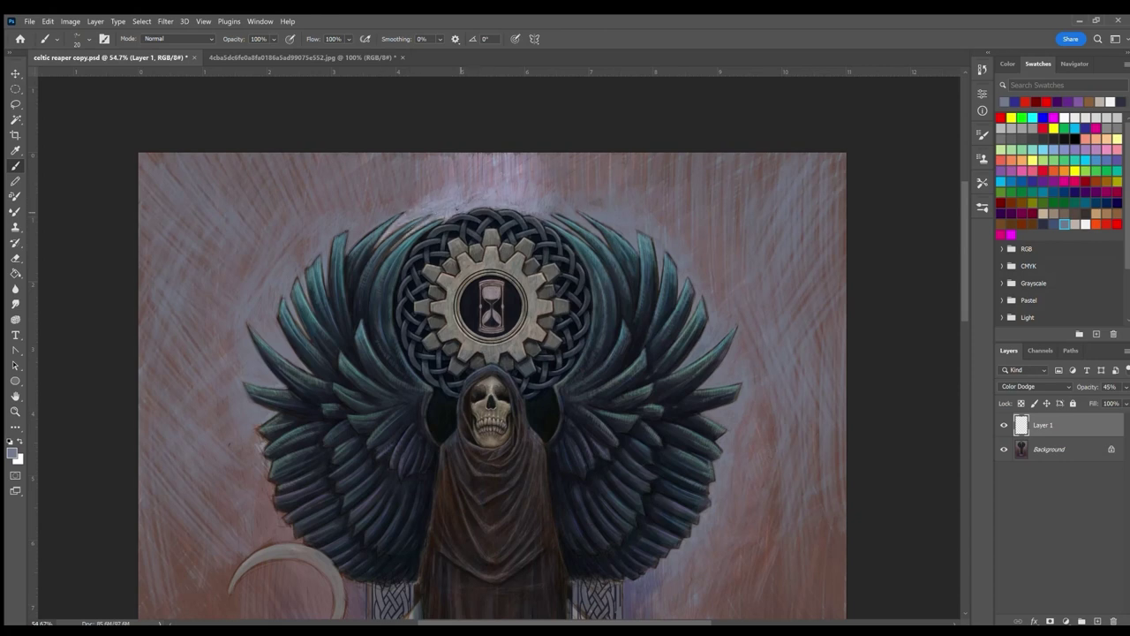
pyautogui.moveTo(546, 231)
pyautogui.mouseDown()
pyautogui.moveTo(574, 217)
pyautogui.moveTo(554, 196)
pyautogui.moveTo(605, 242)
pyautogui.moveTo(557, 198)
pyautogui.moveTo(614, 227)
pyautogui.moveTo(597, 214)
pyautogui.mouseUp()
pyautogui.moveTo(620, 233); pyautogui.dragTo(662, 277)
# Step: Set the brush to 35, raise layer opacity to 50%, and darken the robe and pillar edges
pyautogui.press(']')
pyautogui.press(']')
pyautogui.press(']')
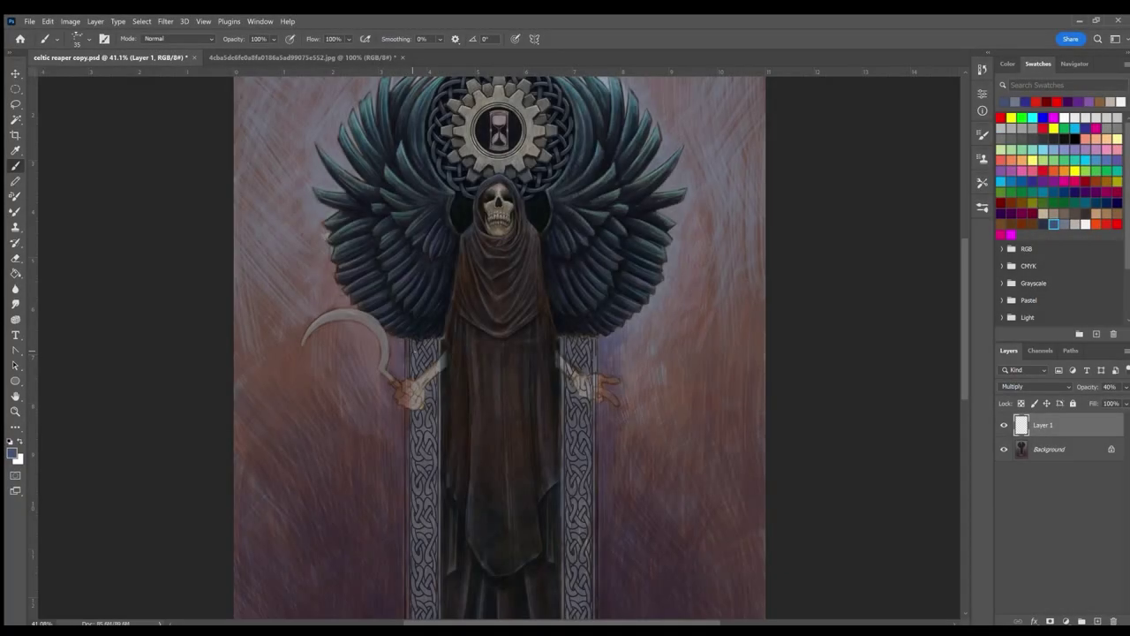
pyautogui.press('Up')
pyautogui.press('Up')
pyautogui.press('Up')
pyautogui.moveTo(436, 343)
pyautogui.mouseDown()
pyautogui.moveTo(422, 372)
pyautogui.moveTo(432, 360)
pyautogui.moveTo(407, 371)
pyautogui.mouseUp()
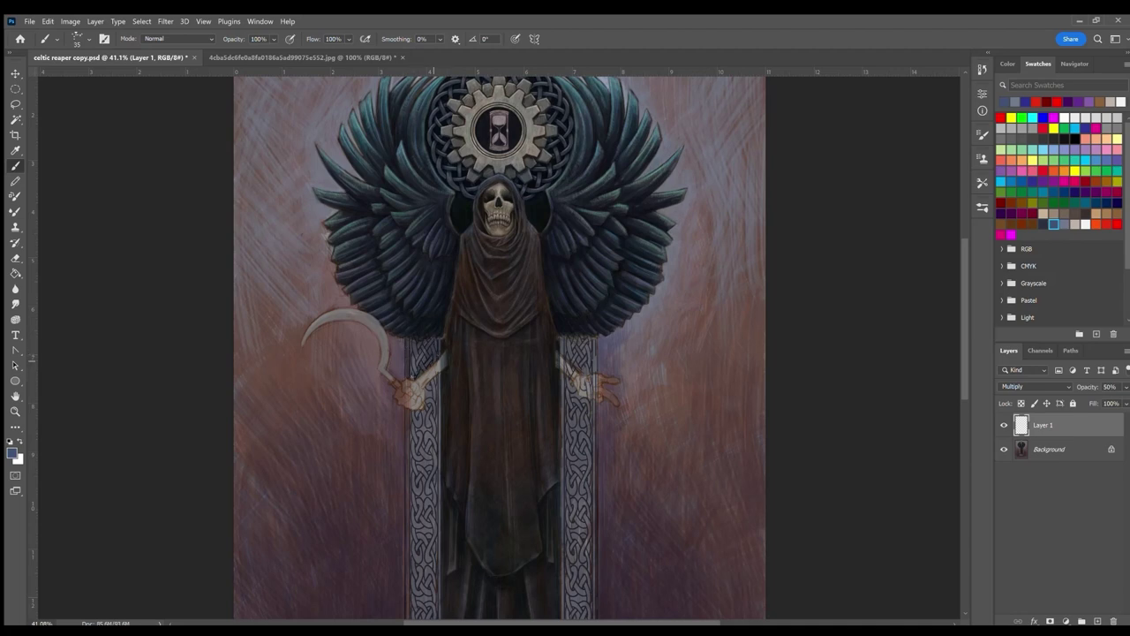
pyautogui.moveTo(422, 351); pyautogui.dragTo(412, 373)
pyautogui.moveTo(562, 354)
pyautogui.mouseDown()
pyautogui.moveTo(560, 340)
pyautogui.moveTo(579, 365)
pyautogui.moveTo(597, 367)
pyautogui.mouseUp()
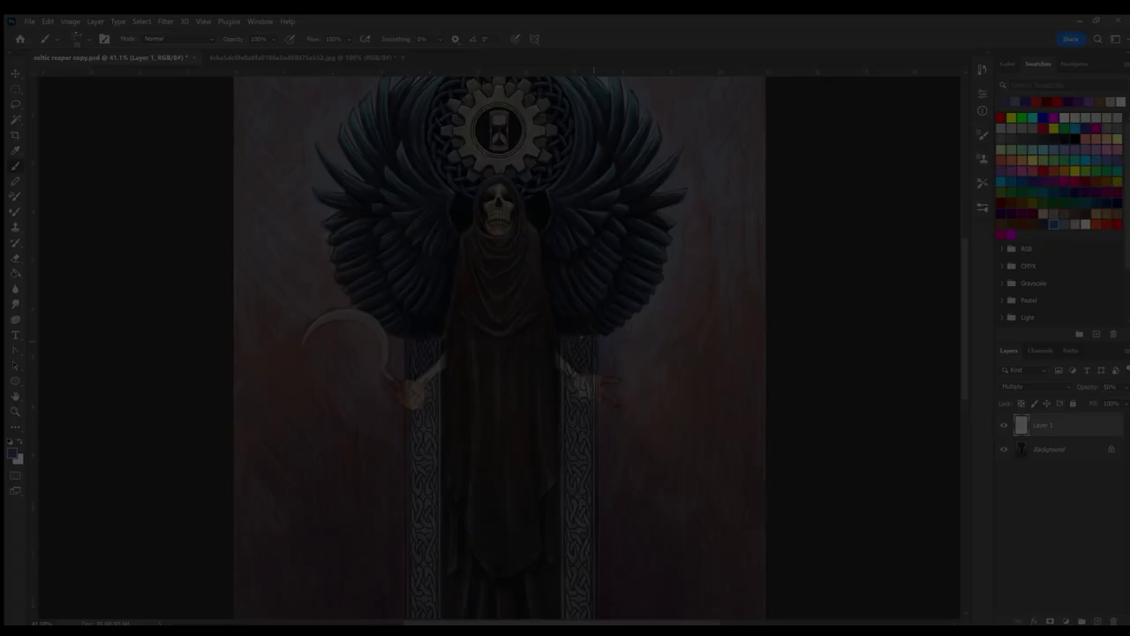
# Step: Darken the pillar's lower left edge, the robe edge and the knot panel's inner side
pyautogui.moveTo(429, 387); pyautogui.dragTo(406, 466)
pyautogui.moveTo(438, 427); pyautogui.dragTo(426, 509)
pyautogui.moveTo(426, 455); pyautogui.dragTo(408, 512)
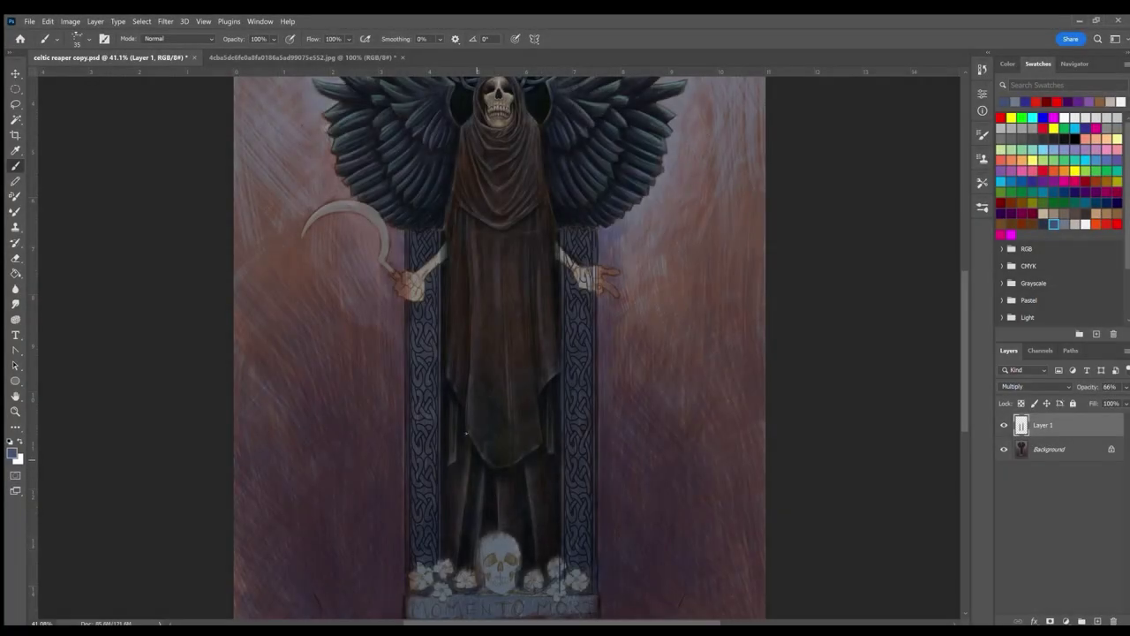
pyautogui.moveTo(468, 454); pyautogui.dragTo(468, 473)
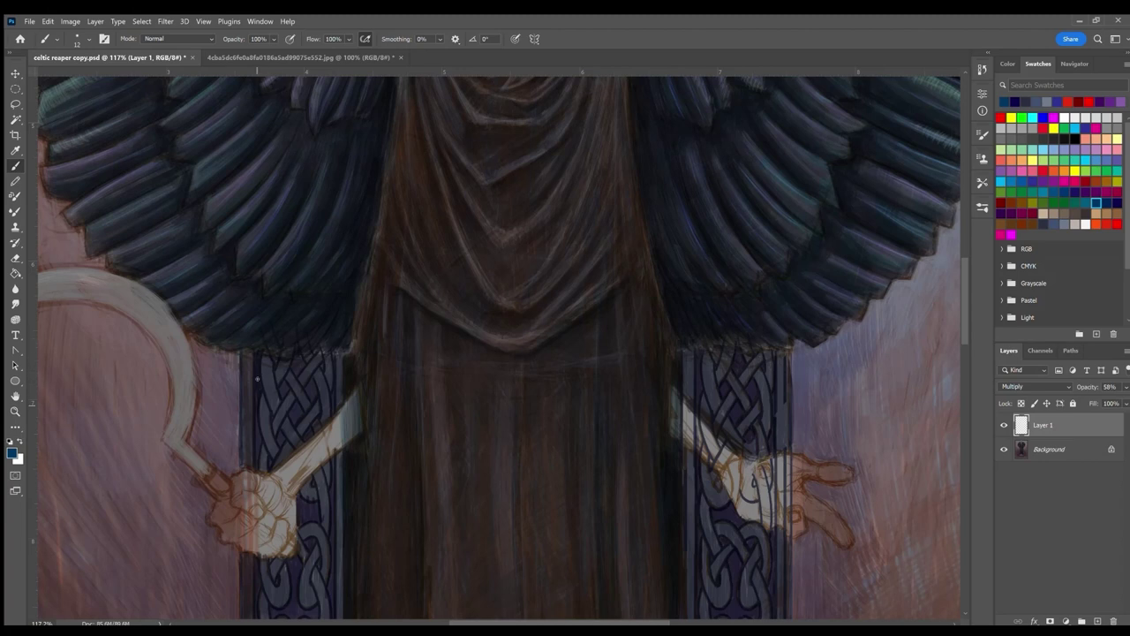
pyautogui.moveTo(257, 378); pyautogui.dragTo(262, 461)
pyautogui.moveTo(280, 363); pyautogui.dragTo(295, 418)
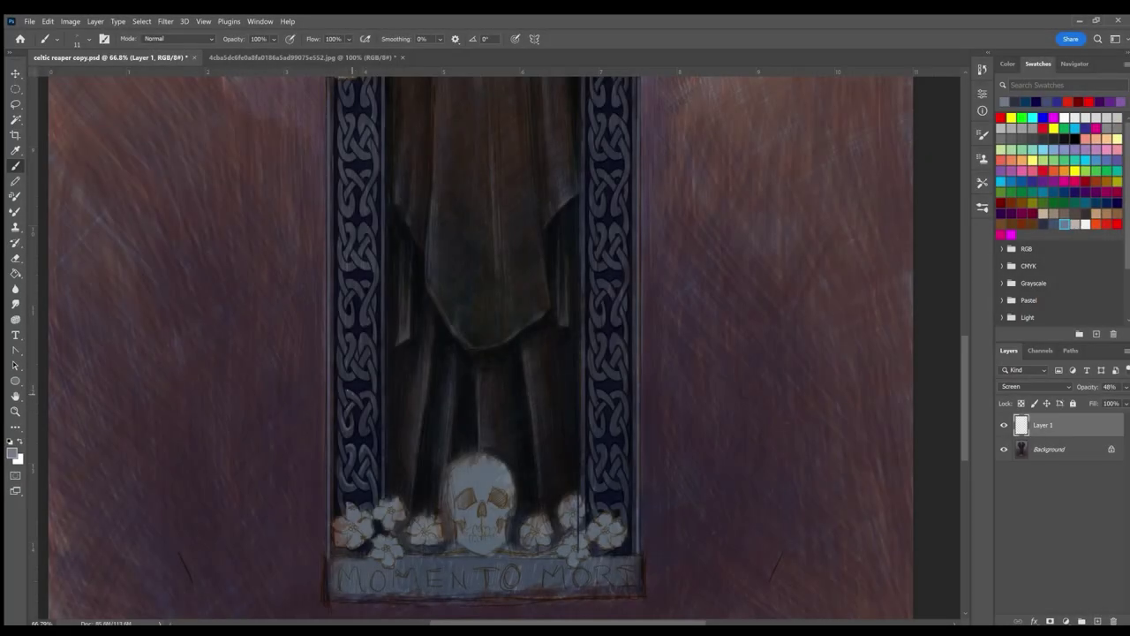
pyautogui.scroll(1, 353, 375)
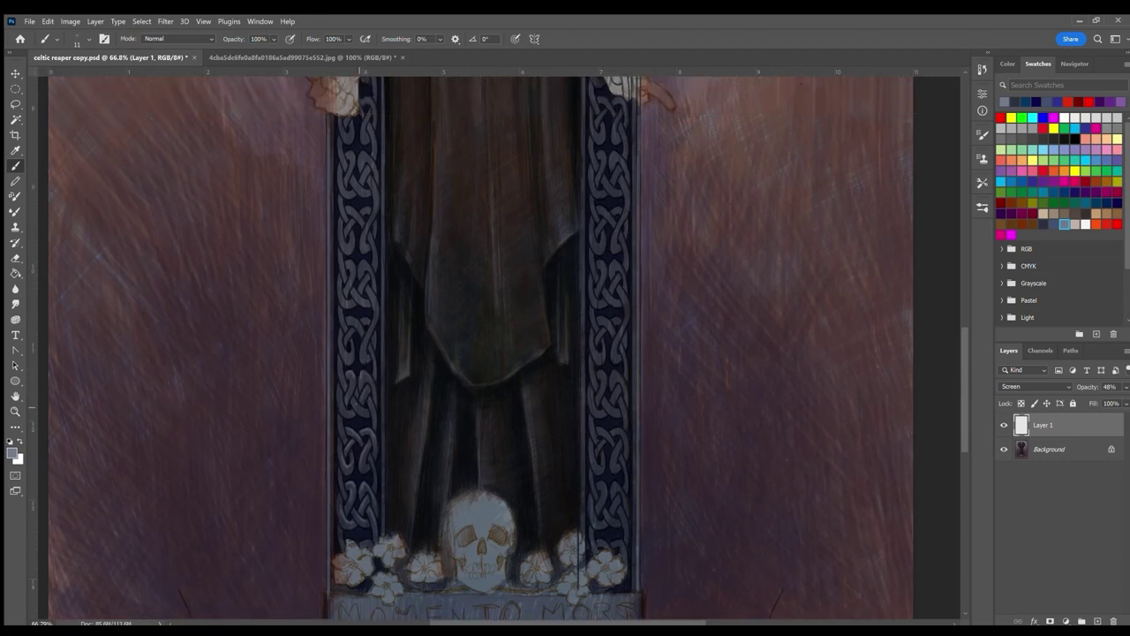
pyautogui.scroll(1, 352, 364)
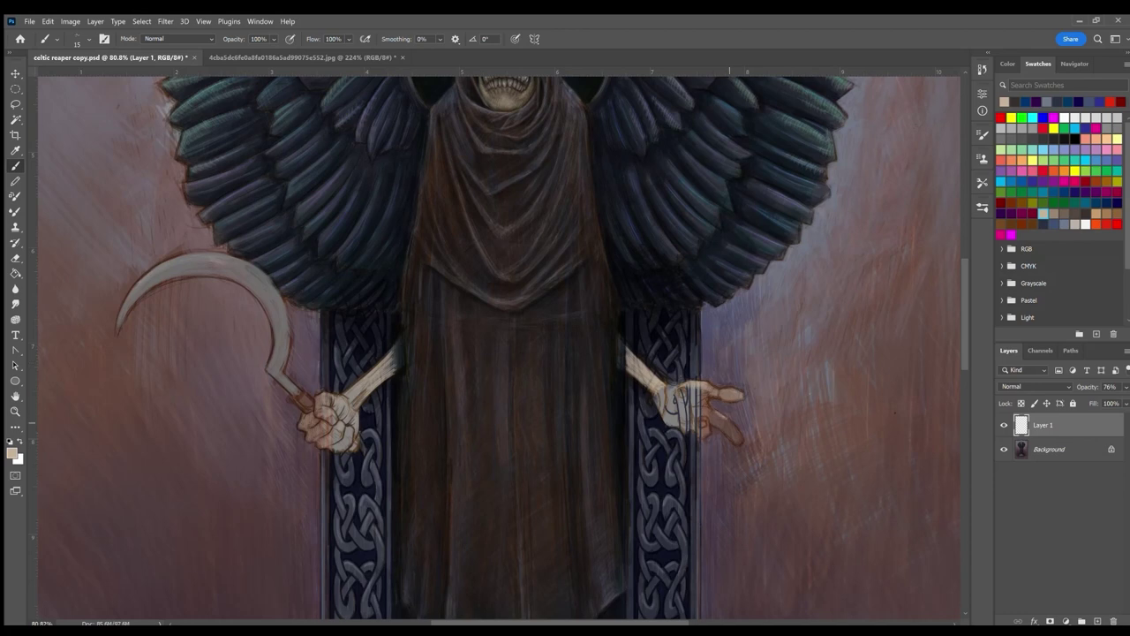
# Step: Highlight the knuckles, fingers and wrists of both bony hands
pyautogui.moveTo(726, 418); pyautogui.dragTo(740, 442)
pyautogui.moveTo(711, 394)
pyautogui.mouseDown()
pyautogui.moveTo(689, 401)
pyautogui.moveTo(694, 413)
pyautogui.moveTo(694, 401)
pyautogui.mouseUp()
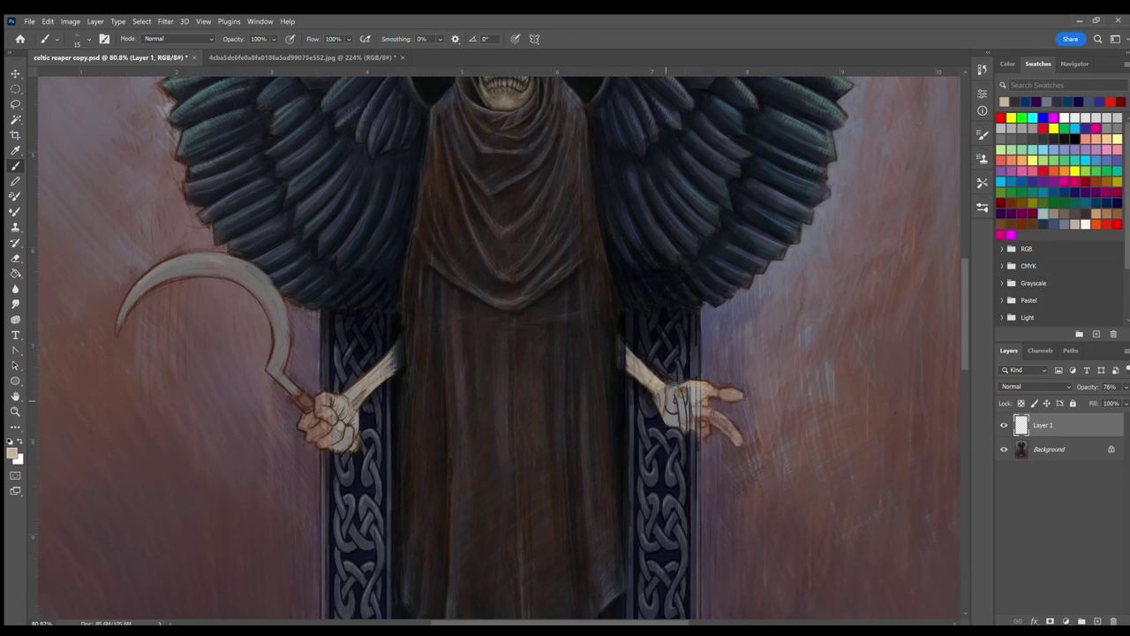
pyautogui.moveTo(671, 360)
pyautogui.mouseDown()
pyautogui.moveTo(674, 392)
pyautogui.moveTo(667, 413)
pyautogui.moveTo(655, 394)
pyautogui.moveTo(660, 412)
pyautogui.moveTo(707, 436)
pyautogui.moveTo(705, 426)
pyautogui.moveTo(671, 424)
pyautogui.moveTo(671, 404)
pyautogui.mouseUp()
pyautogui.moveTo(680, 411); pyautogui.dragTo(690, 431)
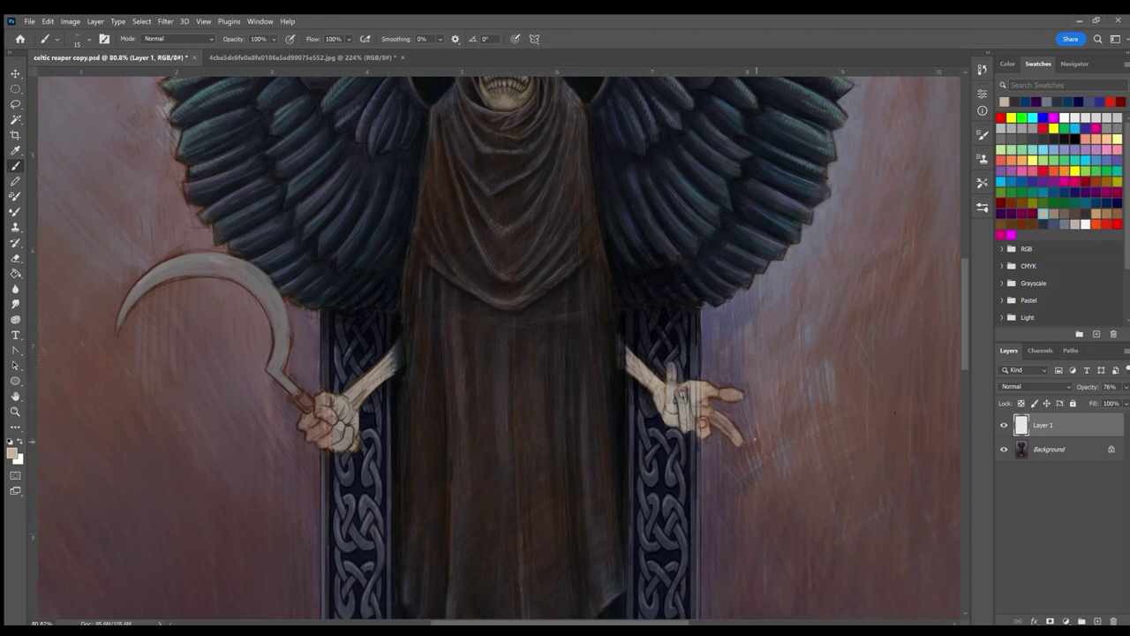
pyautogui.moveTo(309, 425)
pyautogui.mouseDown()
pyautogui.moveTo(320, 440)
pyautogui.moveTo(312, 431)
pyautogui.mouseUp()
pyautogui.moveTo(334, 445)
pyautogui.mouseDown()
pyautogui.moveTo(345, 452)
pyautogui.moveTo(325, 427)
pyautogui.moveTo(342, 426)
pyautogui.moveTo(346, 387)
pyautogui.mouseUp()
pyautogui.moveTo(393, 373); pyautogui.dragTo(385, 350)
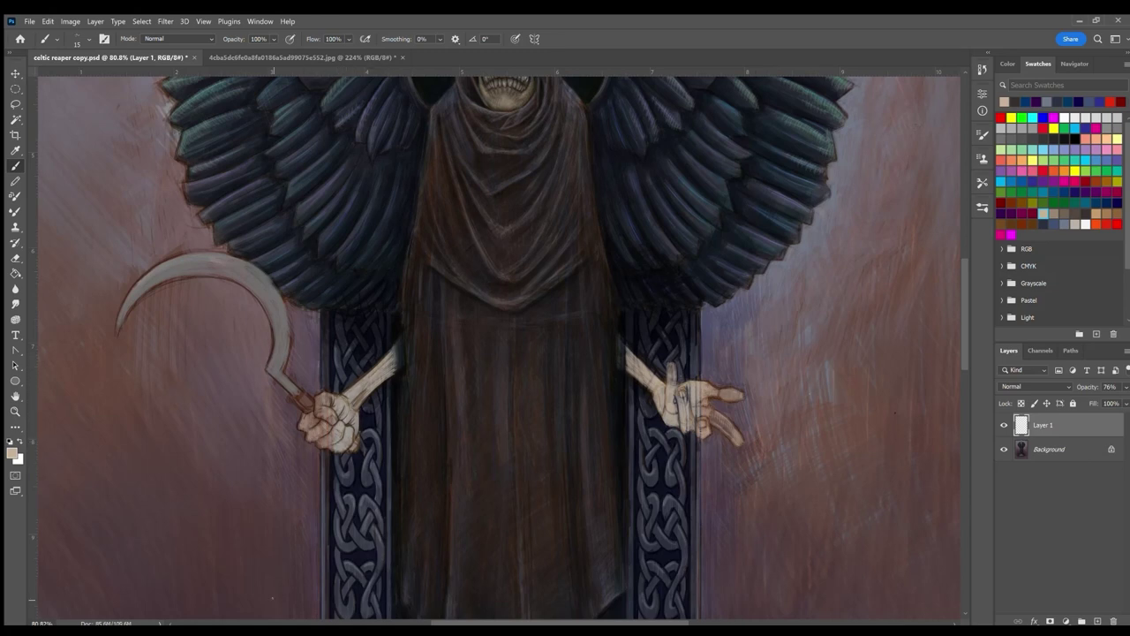
# Step: Switch to a light blue and brighten the scythe blade's edges, top curve and tip
pyautogui.click(1118, 117)
pyautogui.moveTo(120, 335)
pyautogui.mouseDown()
pyautogui.moveTo(126, 288)
pyautogui.moveTo(210, 255)
pyautogui.moveTo(254, 270)
pyautogui.moveTo(290, 344)
pyautogui.mouseUp()
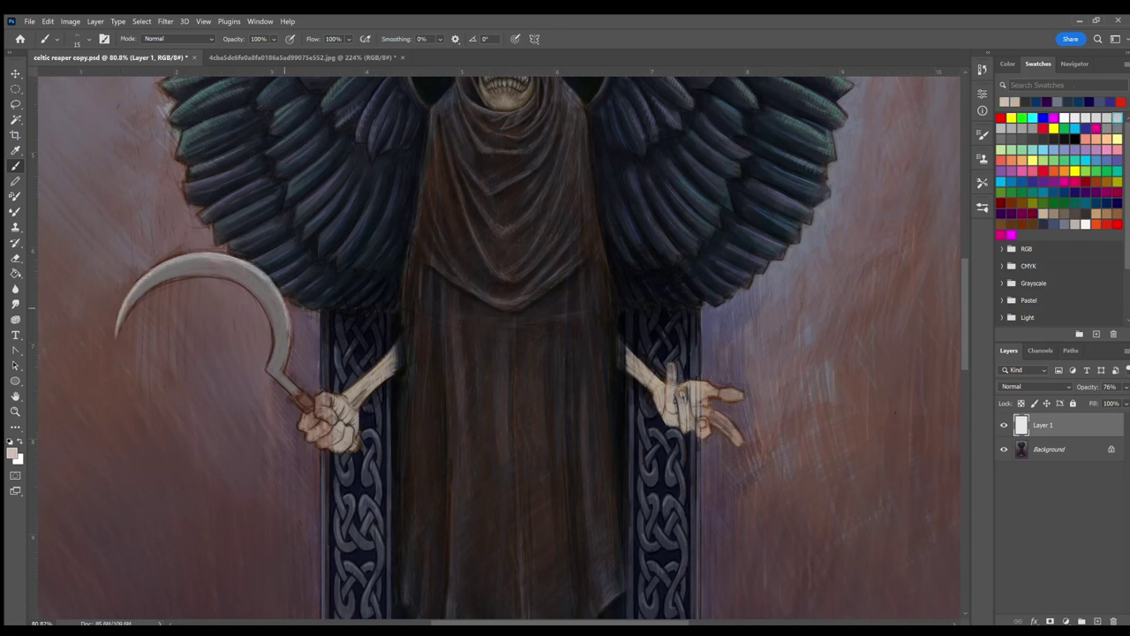
pyautogui.moveTo(262, 278); pyautogui.dragTo(290, 369)
pyautogui.moveTo(286, 316); pyautogui.dragTo(286, 353)
pyautogui.moveTo(239, 267)
pyautogui.mouseDown()
pyautogui.moveTo(256, 275)
pyautogui.moveTo(168, 268)
pyautogui.mouseUp()
pyautogui.moveTo(152, 273); pyautogui.dragTo(129, 302)
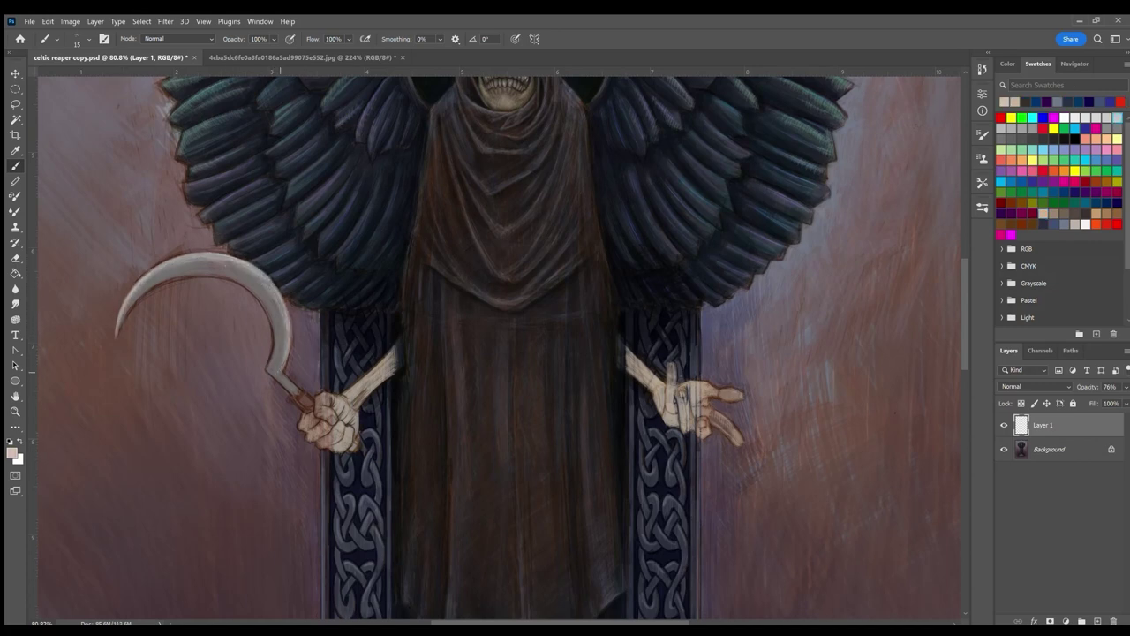
pyautogui.moveTo(265, 304); pyautogui.dragTo(281, 372)
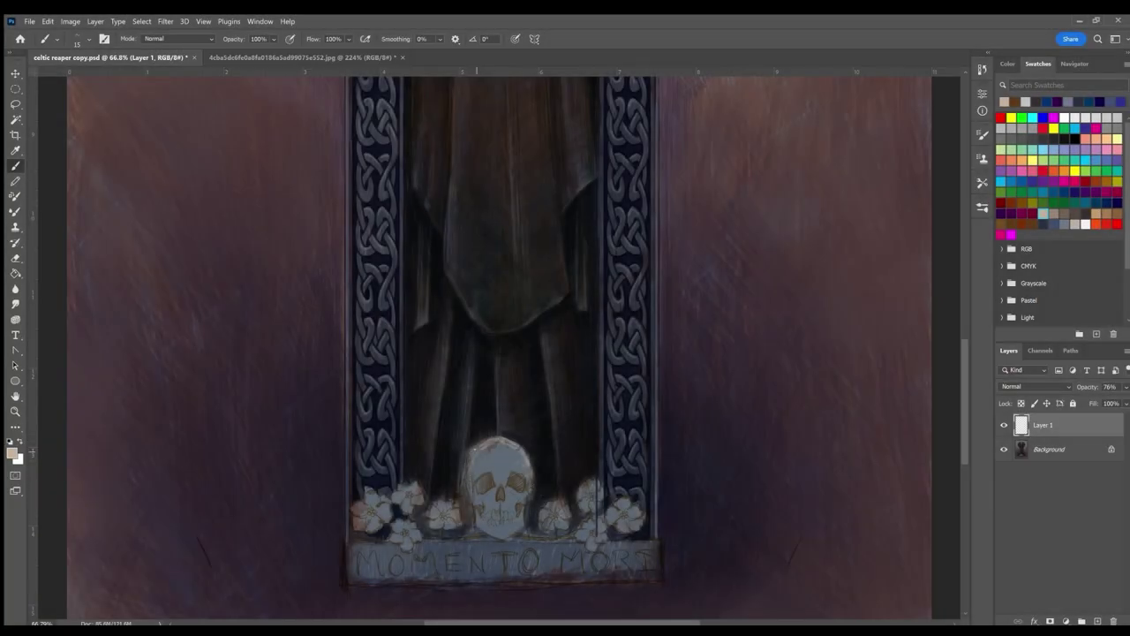
# Step: Brighten the skull's top and edges and the MOMENTO MORI plaque's edges
pyautogui.moveTo(469, 454)
pyautogui.mouseDown()
pyautogui.moveTo(470, 487)
pyautogui.moveTo(527, 454)
pyautogui.mouseUp()
pyautogui.moveTo(475, 482)
pyautogui.mouseDown()
pyautogui.moveTo(504, 444)
pyautogui.moveTo(525, 470)
pyautogui.moveTo(501, 481)
pyautogui.moveTo(497, 499)
pyautogui.moveTo(514, 489)
pyautogui.moveTo(468, 499)
pyautogui.moveTo(517, 506)
pyautogui.moveTo(475, 525)
pyautogui.moveTo(496, 539)
pyautogui.moveTo(520, 509)
pyautogui.mouseUp()
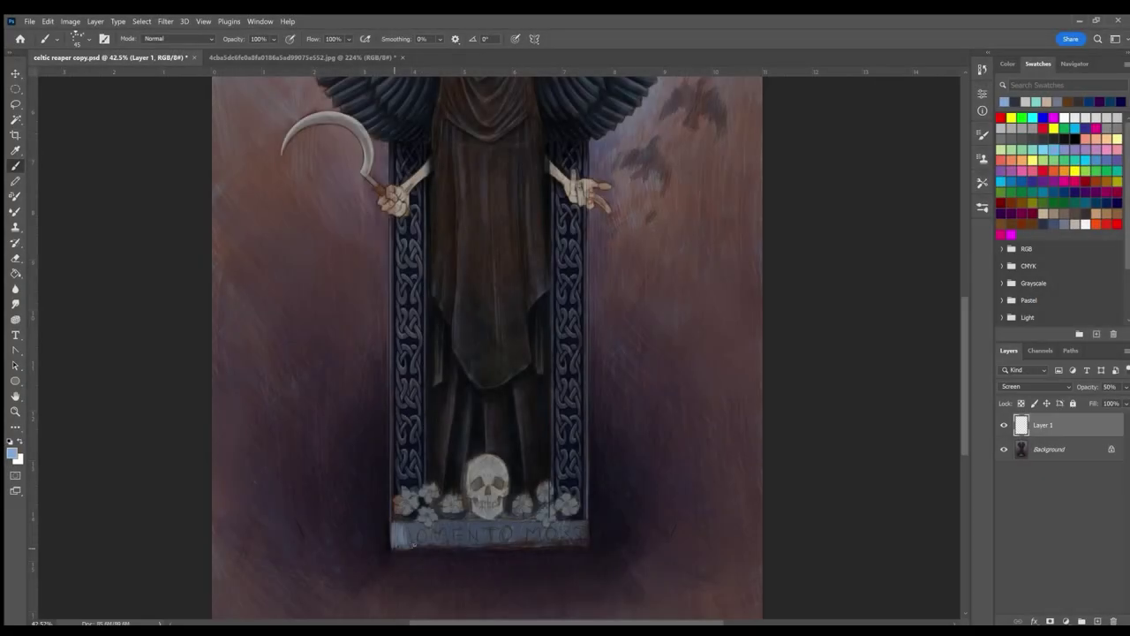
pyautogui.moveTo(412, 547)
pyautogui.mouseDown()
pyautogui.moveTo(586, 547)
pyautogui.moveTo(590, 521)
pyautogui.mouseUp()
pyautogui.moveTo(394, 522)
pyautogui.mouseDown()
pyautogui.moveTo(590, 523)
pyautogui.moveTo(421, 545)
pyautogui.moveTo(562, 534)
pyautogui.moveTo(520, 540)
pyautogui.mouseUp()
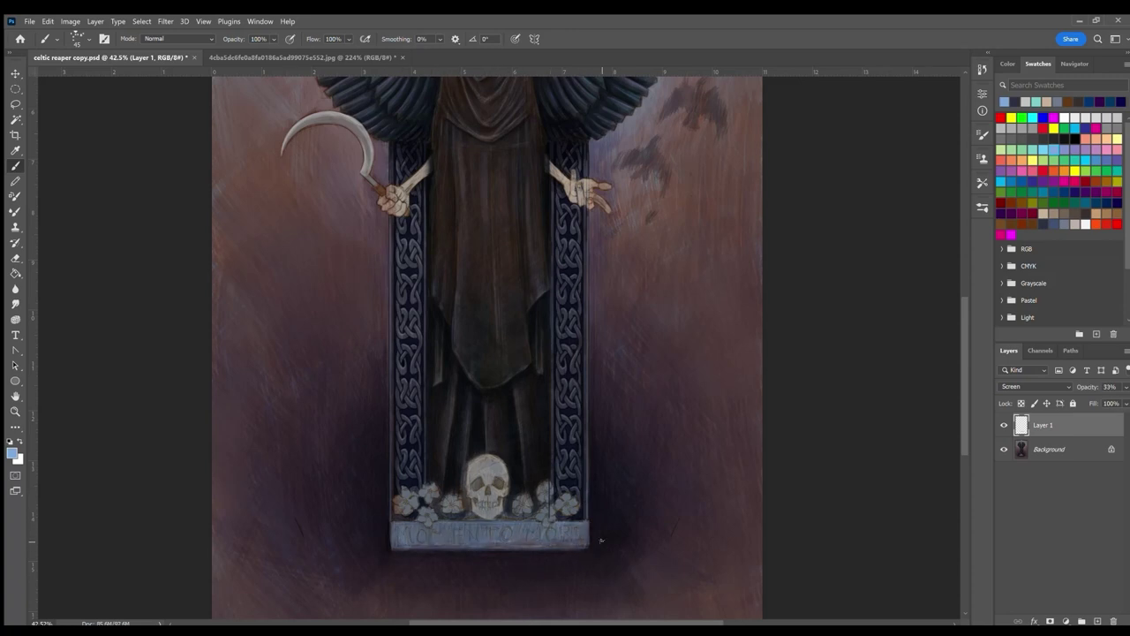
# Step: Shrink the brush to 30 and brighten the left and right knotwork borders
pyautogui.press('[')
pyautogui.press('[')
pyautogui.moveTo(390, 517); pyautogui.dragTo(392, 219)
pyautogui.moveTo(583, 517)
pyautogui.mouseDown()
pyautogui.moveTo(584, 212)
pyautogui.moveTo(587, 247)
pyautogui.mouseUp()
pyautogui.keyDown('alt'); pyautogui.scroll(-3, 512, 353); pyautogui.keyUp('alt')
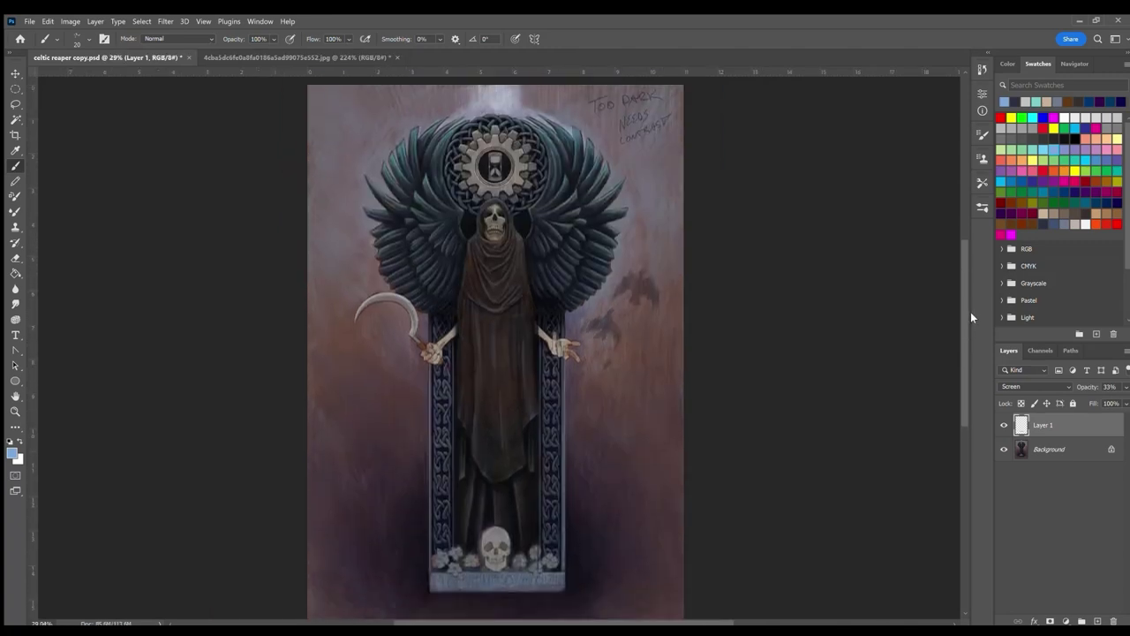
# Step: Run vertical Screen highlights down the inner edges of both knotwork borders
pyautogui.moveTo(452, 546); pyautogui.dragTo(452, 431)
pyautogui.moveTo(540, 544); pyautogui.dragTo(540, 435)
pyautogui.moveTo(452, 409); pyautogui.dragTo(452, 369)
pyautogui.moveTo(540, 396); pyautogui.dragTo(539, 367)
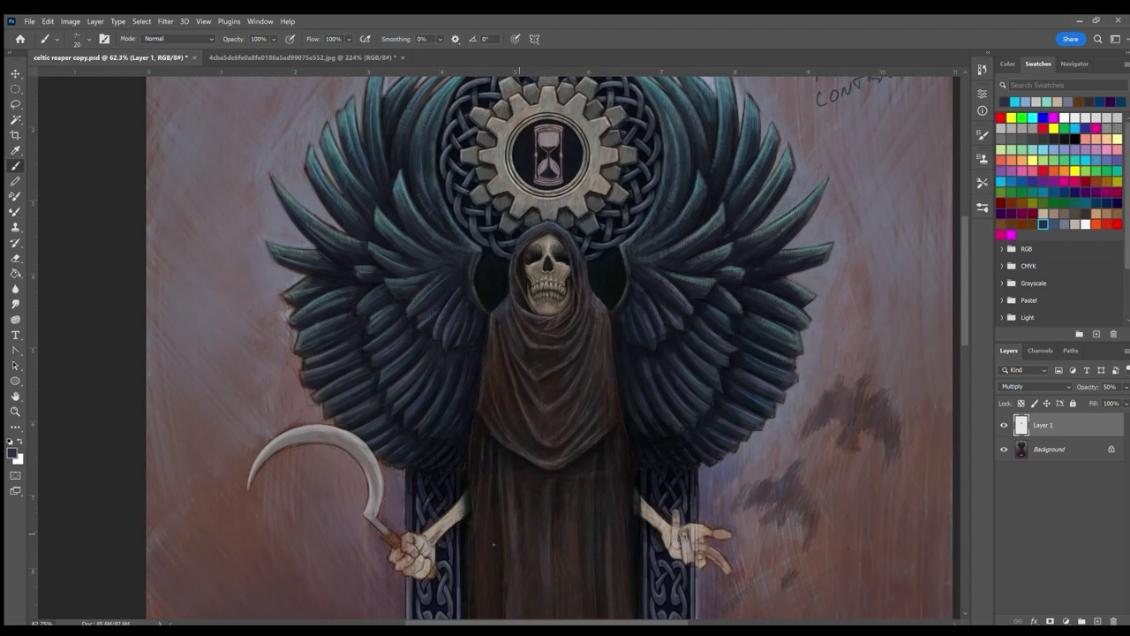
pyautogui.scroll(3, 703, 521)
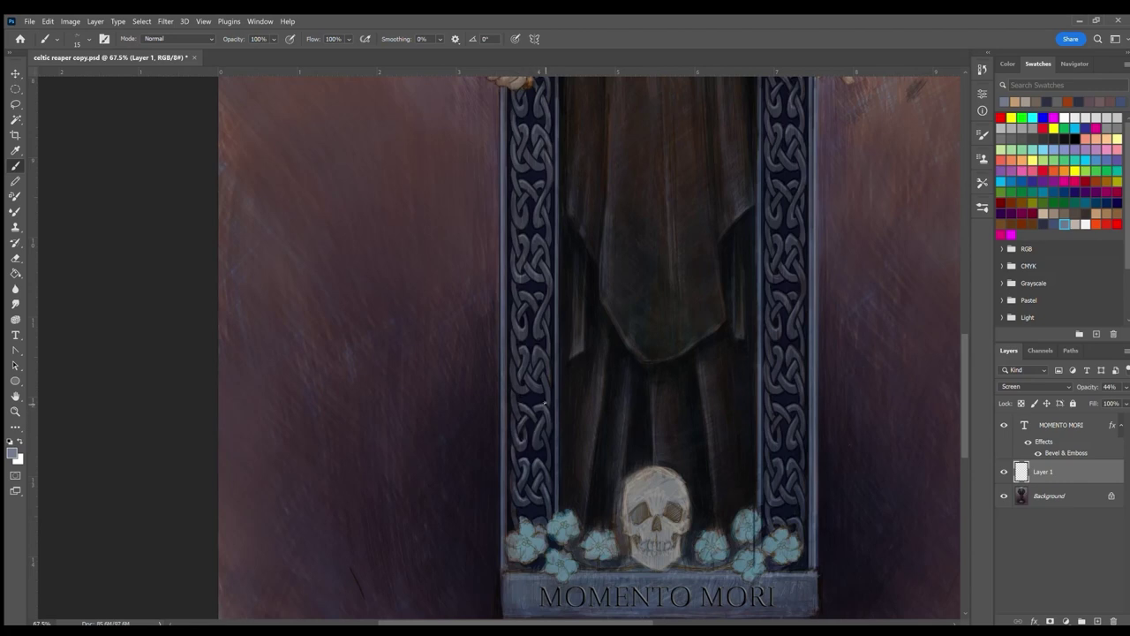
# Step: Touch up the left knot border, then shade the wrists, forearms and scythe-gripping hand
pyautogui.click(514, 399)
pyautogui.moveTo(516, 357); pyautogui.dragTo(517, 342)
pyautogui.scroll(5, 692, 485)
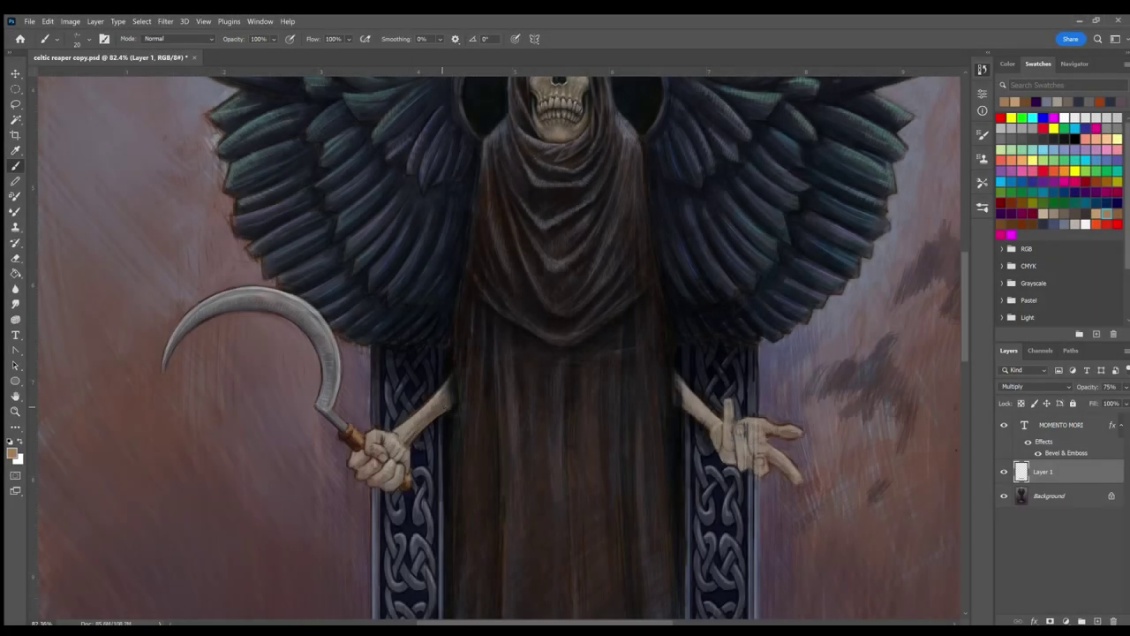
pyautogui.moveTo(402, 428)
pyautogui.mouseDown()
pyautogui.moveTo(411, 469)
pyautogui.moveTo(389, 443)
pyautogui.mouseUp()
pyautogui.moveTo(400, 488)
pyautogui.mouseDown()
pyautogui.moveTo(388, 479)
pyautogui.moveTo(410, 488)
pyautogui.moveTo(371, 478)
pyautogui.moveTo(395, 454)
pyautogui.moveTo(384, 450)
pyautogui.moveTo(368, 473)
pyautogui.moveTo(382, 460)
pyautogui.moveTo(366, 455)
pyautogui.mouseUp()
pyautogui.moveTo(681, 402)
pyautogui.mouseDown()
pyautogui.moveTo(711, 429)
pyautogui.moveTo(698, 403)
pyautogui.moveTo(733, 463)
pyautogui.moveTo(766, 477)
pyautogui.mouseUp()
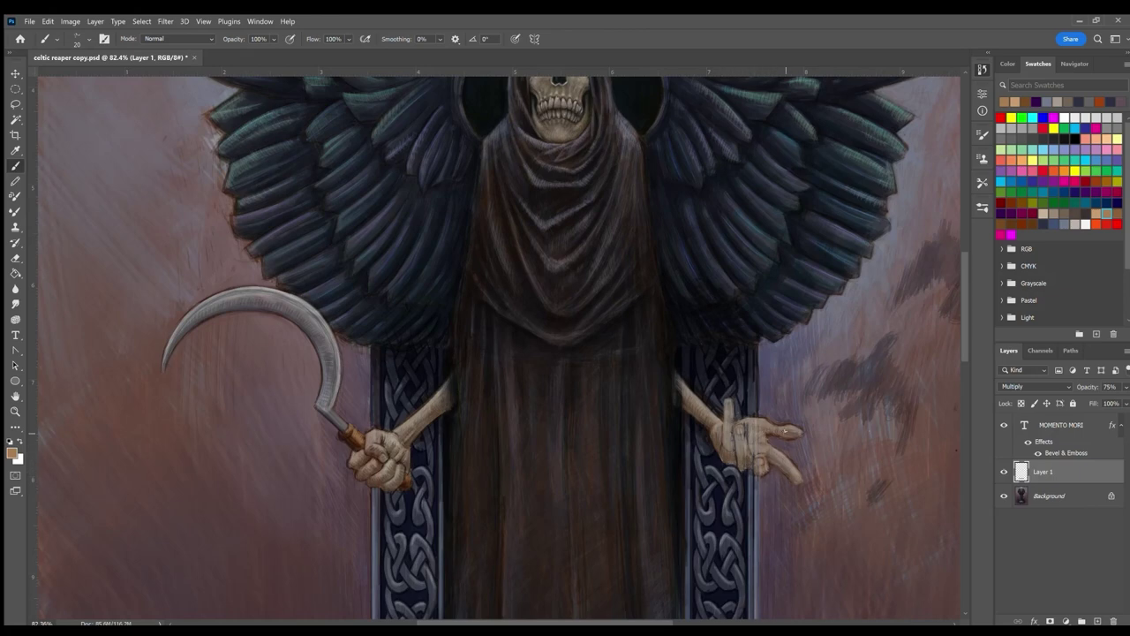
# Step: Add dark strokes to the right hand's extended finger and the left forearm by the wrist
pyautogui.moveTo(784, 431)
pyautogui.mouseDown()
pyautogui.moveTo(764, 436)
pyautogui.moveTo(781, 437)
pyautogui.mouseUp()
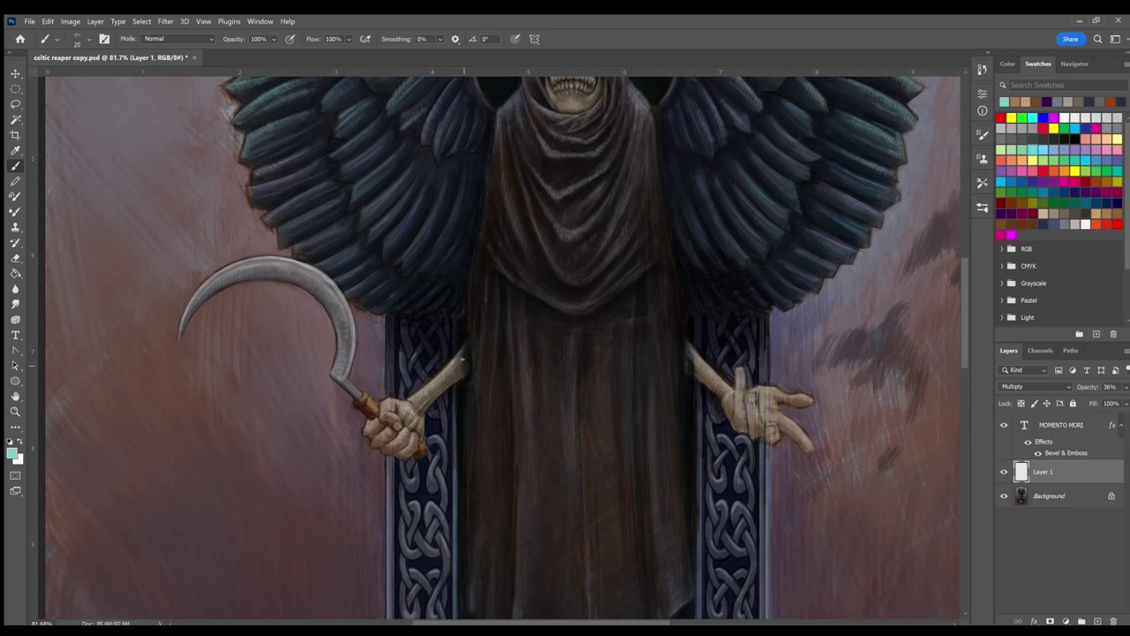
pyautogui.moveTo(425, 393); pyautogui.dragTo(417, 398)
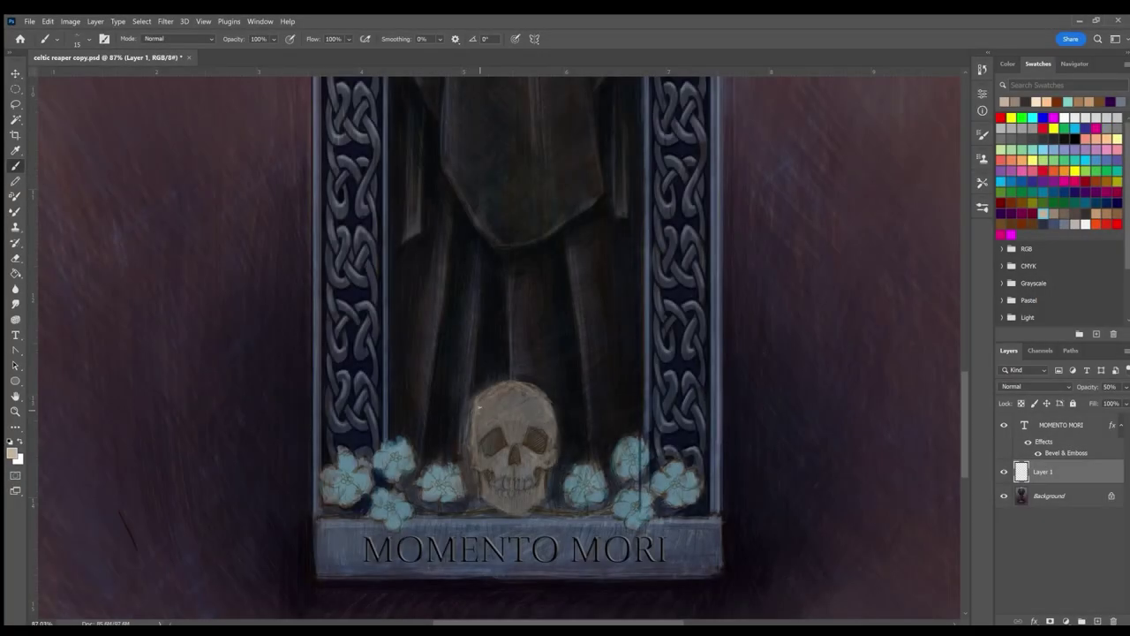
# Step: Highlight the skull's cranium, sides and cheekbones, and tint its left eye socket blue
pyautogui.moveTo(483, 408)
pyautogui.mouseDown()
pyautogui.moveTo(513, 385)
pyautogui.moveTo(546, 415)
pyautogui.mouseUp()
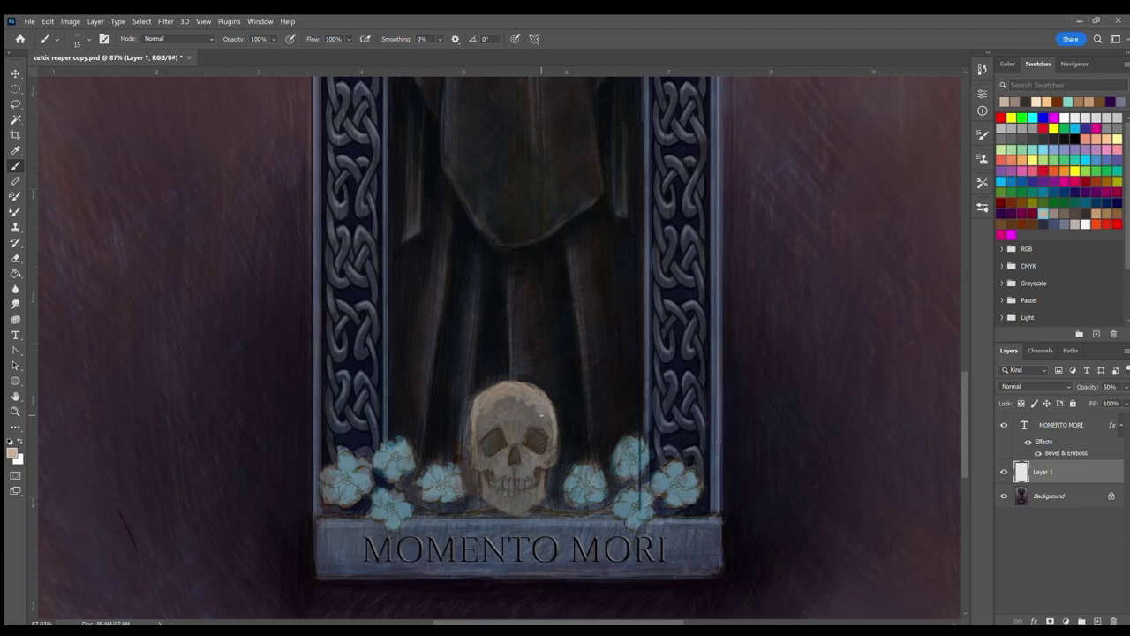
pyautogui.moveTo(478, 431)
pyautogui.mouseDown()
pyautogui.moveTo(496, 410)
pyautogui.moveTo(527, 404)
pyautogui.moveTo(519, 450)
pyautogui.moveTo(485, 456)
pyautogui.moveTo(544, 452)
pyautogui.mouseUp()
pyautogui.moveTo(510, 479); pyautogui.dragTo(532, 491)
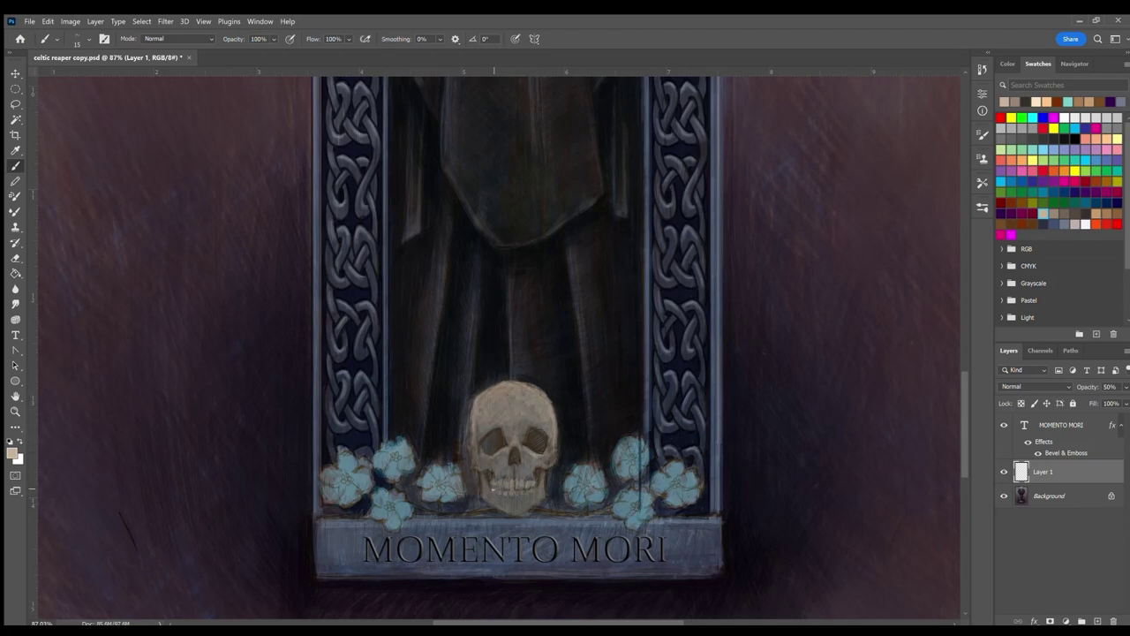
pyautogui.click(1032, 181)
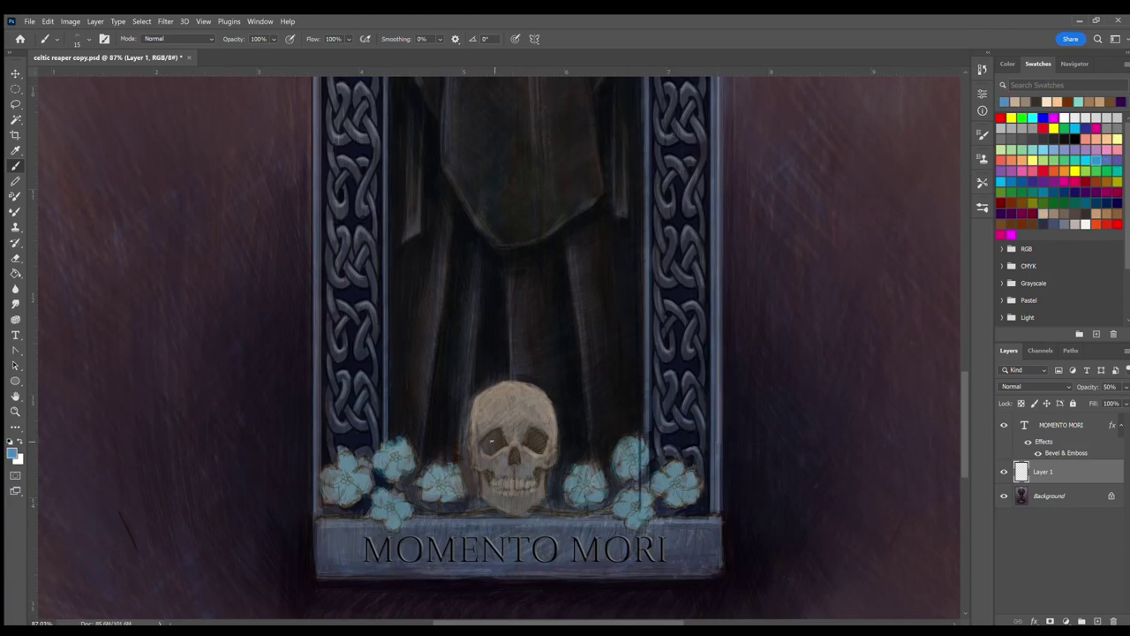
pyautogui.moveTo(496, 448); pyautogui.dragTo(486, 437)
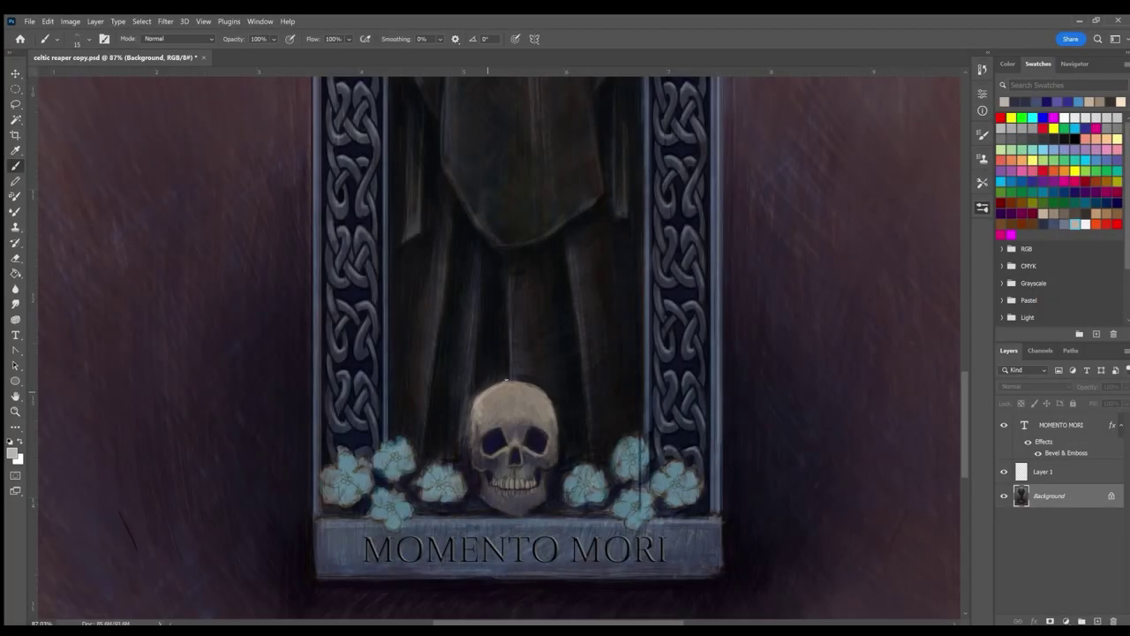
pyautogui.moveTo(488, 403)
pyautogui.mouseDown()
pyautogui.moveTo(521, 388)
pyautogui.moveTo(554, 424)
pyautogui.moveTo(477, 430)
pyautogui.moveTo(526, 394)
pyautogui.moveTo(509, 427)
pyautogui.moveTo(487, 420)
pyautogui.mouseUp()
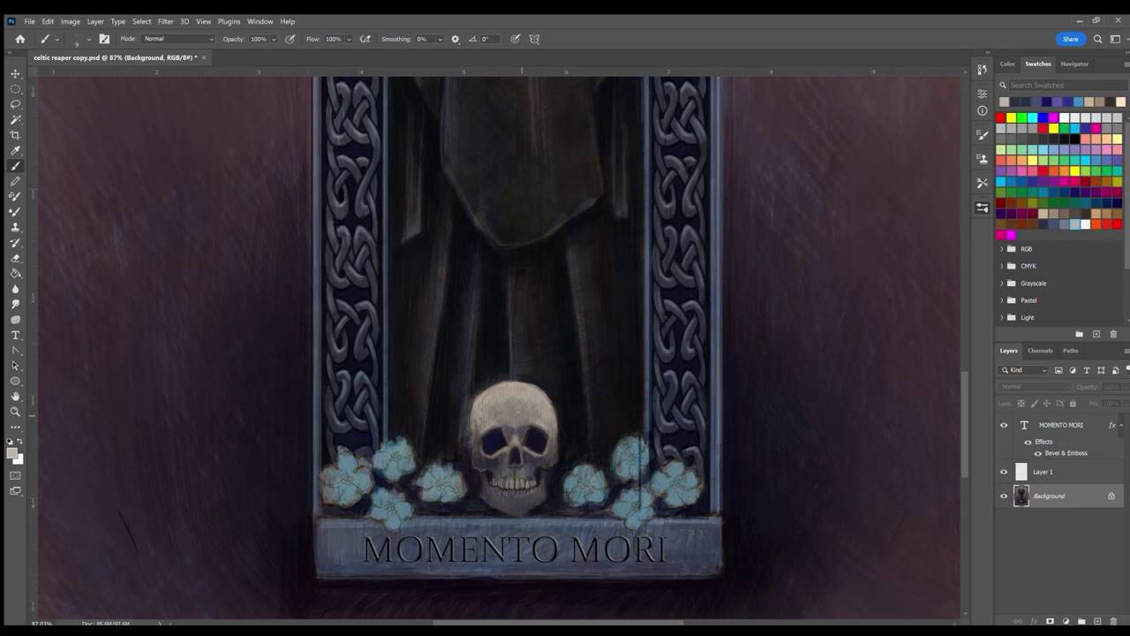
pyautogui.moveTo(486, 455)
pyautogui.mouseDown()
pyautogui.moveTo(545, 443)
pyautogui.moveTo(497, 483)
pyautogui.mouseUp()
# Step: With a lighter colour, highlight the plaque's top edge and the skull's crown
pyautogui.click(1108, 204)
pyautogui.click(1054, 214)
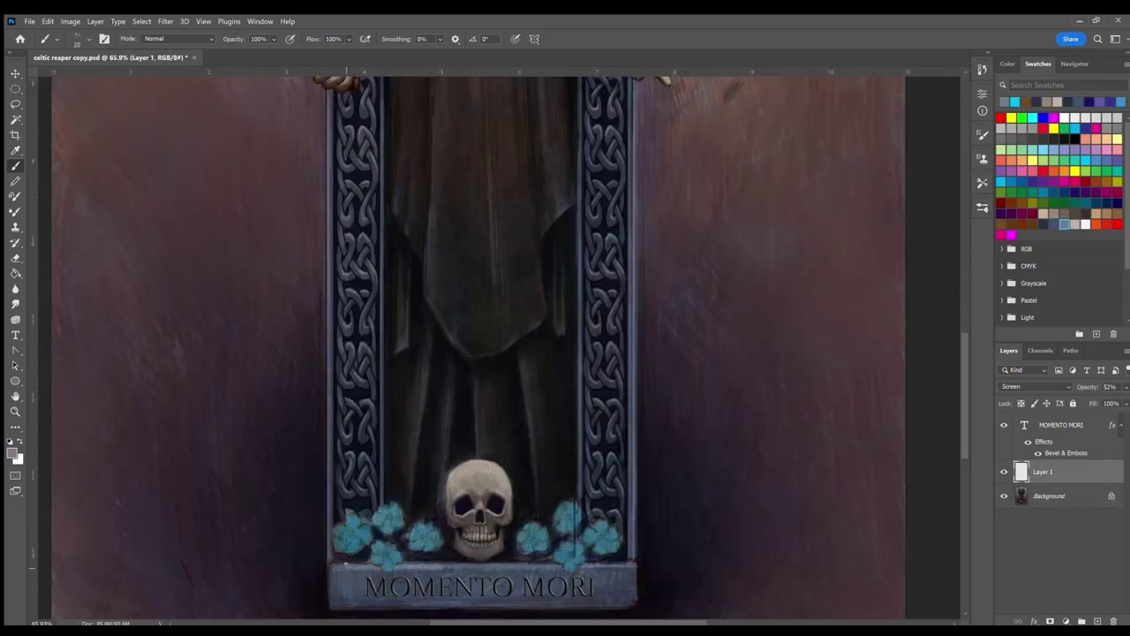
pyautogui.moveTo(444, 564); pyautogui.dragTo(494, 566)
pyautogui.moveTo(512, 566); pyautogui.dragTo(632, 566)
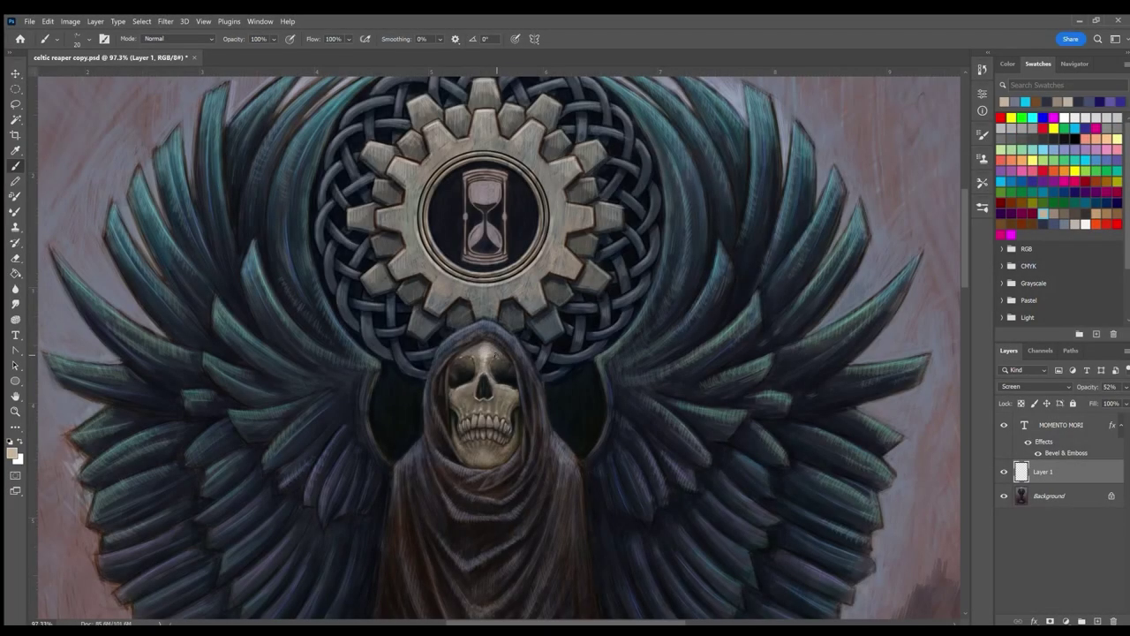
pyautogui.moveTo(485, 347)
pyautogui.mouseDown()
pyautogui.moveTo(473, 350)
pyautogui.moveTo(507, 389)
pyautogui.mouseUp()
# Step: Halve the brush, dot yellow centres into five forget-me-nots, and add a pale pink-white dab
pyautogui.press('[')
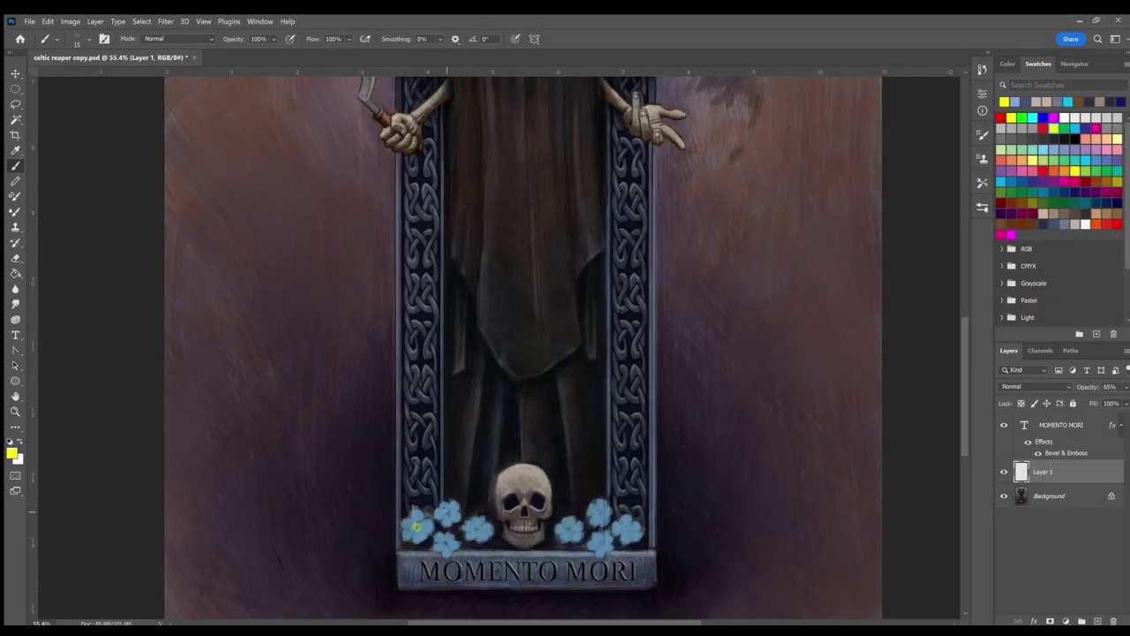
pyautogui.click(444, 542)
pyautogui.click(477, 531)
pyautogui.click(567, 528)
pyautogui.click(598, 512)
pyautogui.click(626, 529)
pyautogui.click(1085, 223)
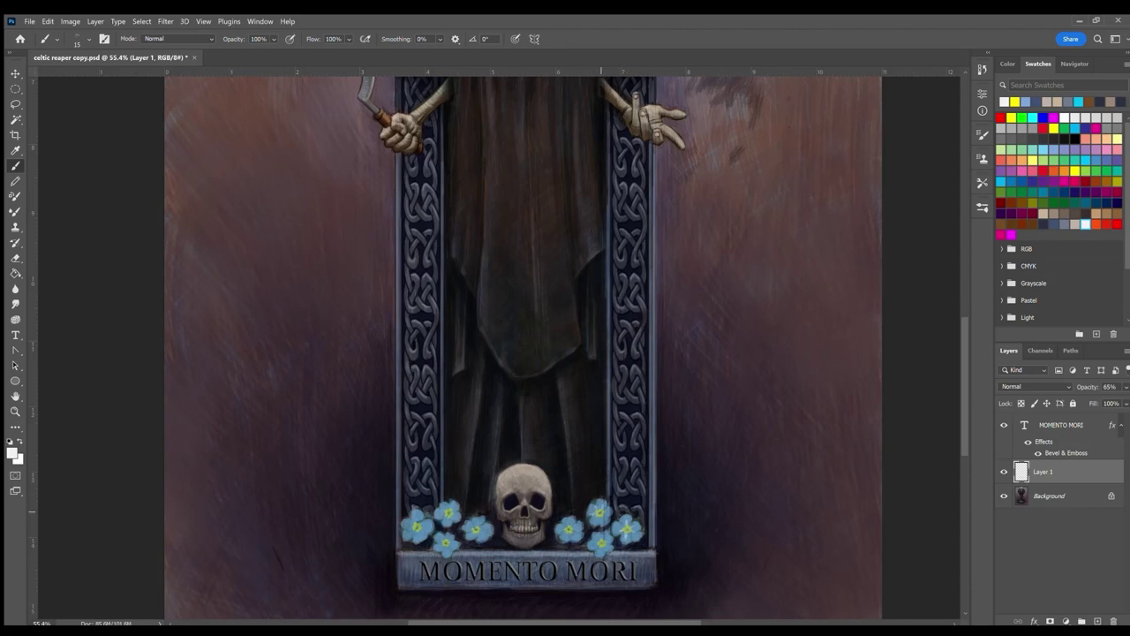
pyautogui.click(605, 518)
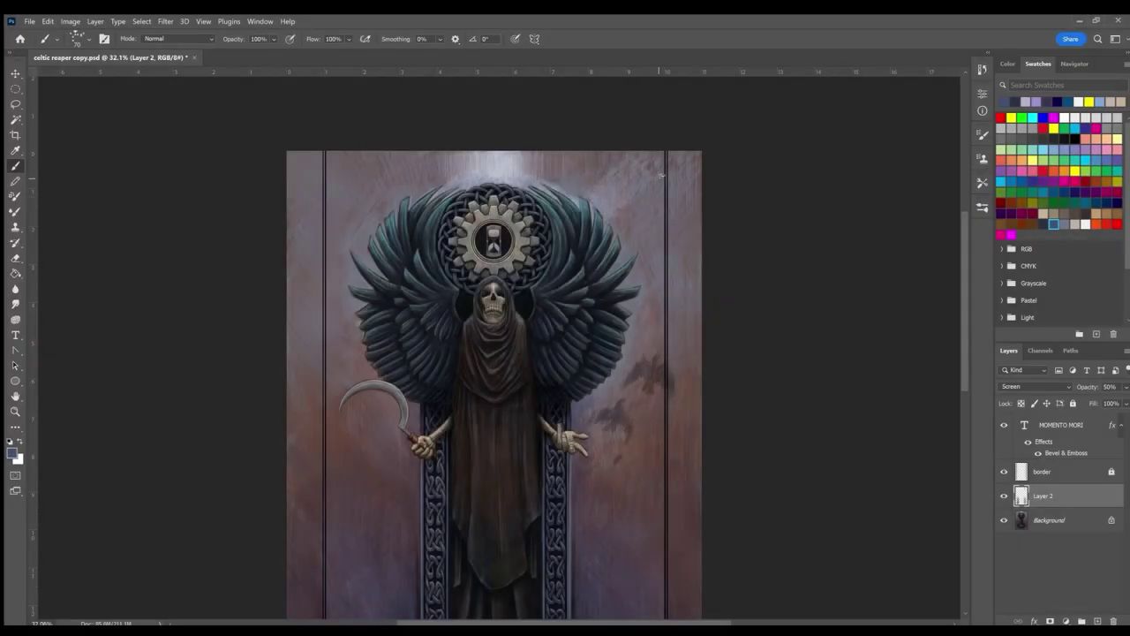
# Step: Lighten the background beside the wings, around the right hand and along both column edges
pyautogui.moveTo(405, 213)
pyautogui.mouseDown()
pyautogui.moveTo(332, 159)
pyautogui.moveTo(362, 212)
pyautogui.moveTo(405, 188)
pyautogui.moveTo(369, 220)
pyautogui.mouseUp()
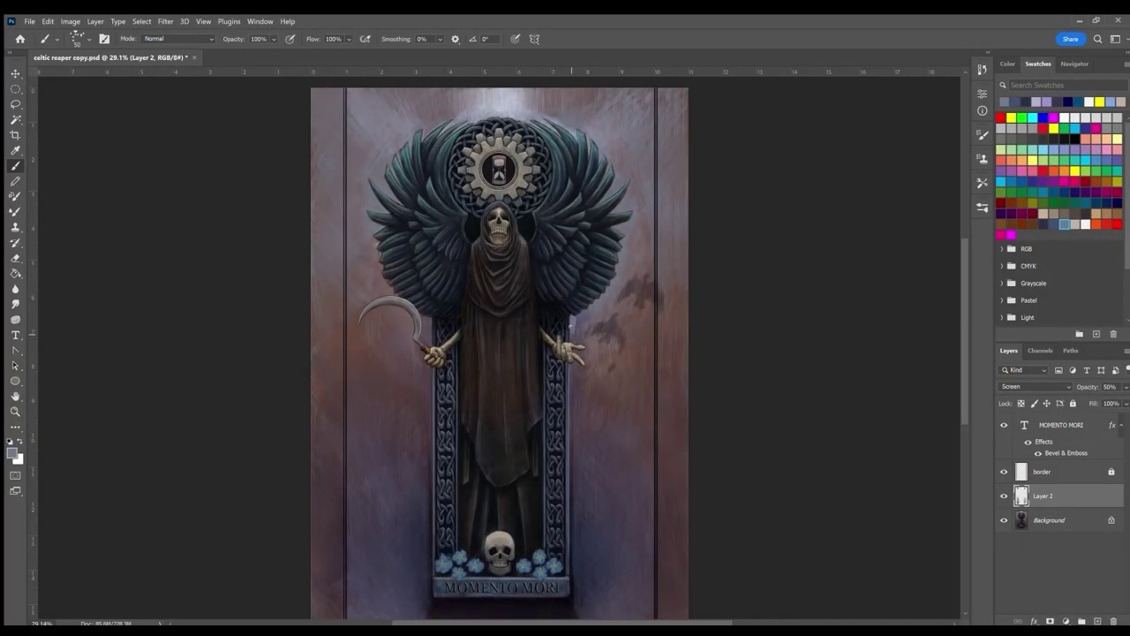
pyautogui.moveTo(586, 323)
pyautogui.mouseDown()
pyautogui.moveTo(575, 337)
pyautogui.moveTo(596, 324)
pyautogui.moveTo(586, 348)
pyautogui.mouseUp()
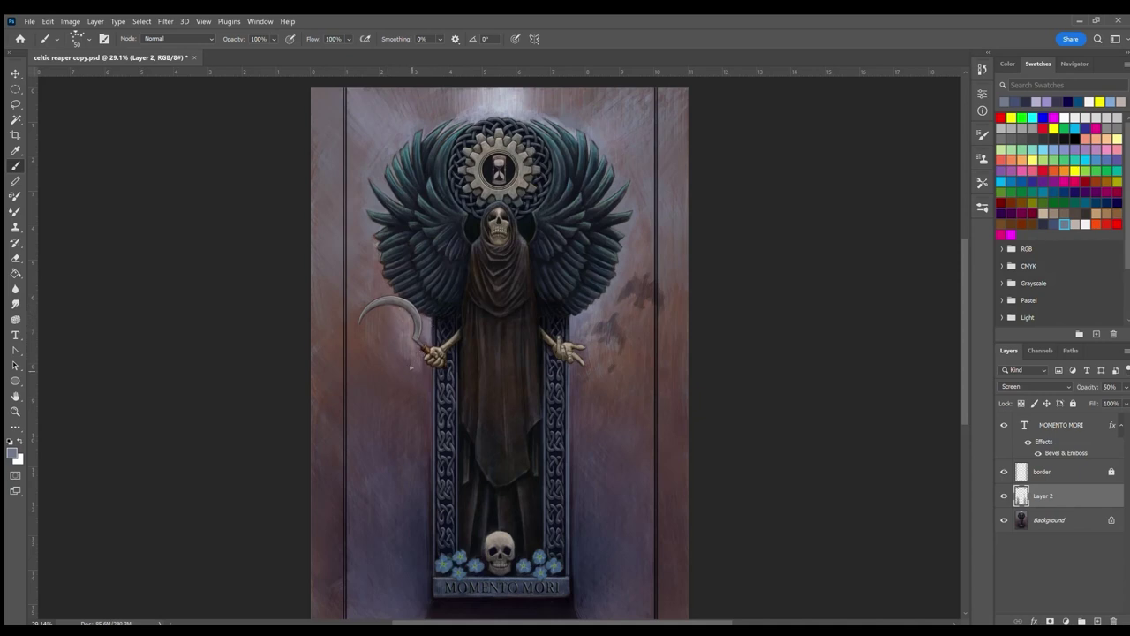
pyautogui.moveTo(424, 394); pyautogui.dragTo(427, 424)
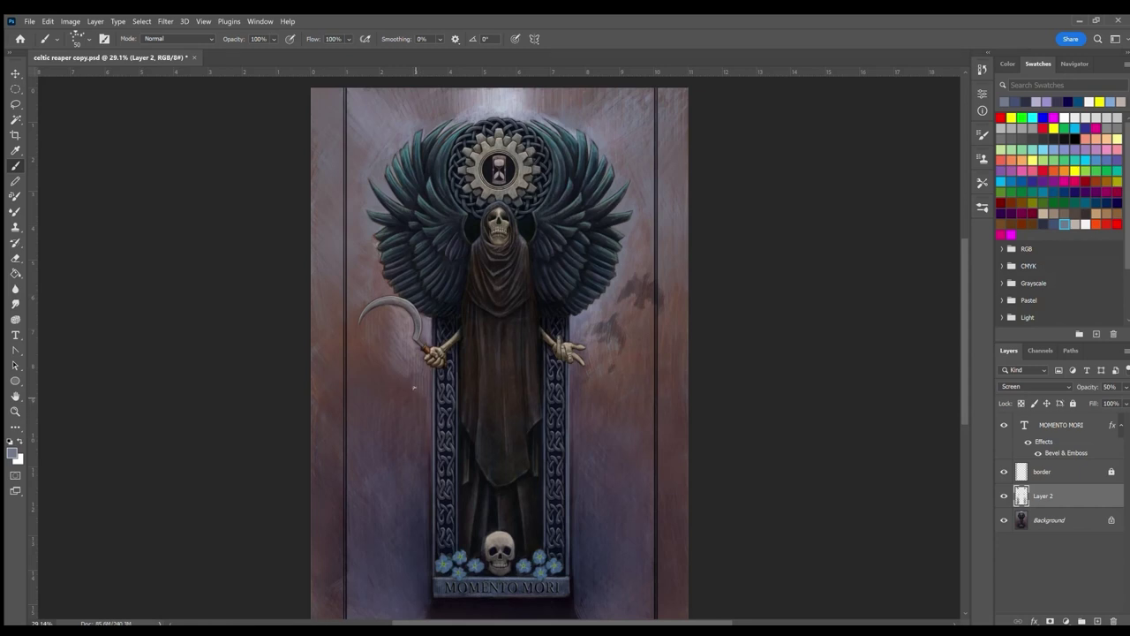
pyautogui.moveTo(573, 366); pyautogui.dragTo(583, 415)
pyautogui.moveTo(574, 349)
pyautogui.mouseDown()
pyautogui.moveTo(587, 365)
pyautogui.moveTo(579, 421)
pyautogui.mouseUp()
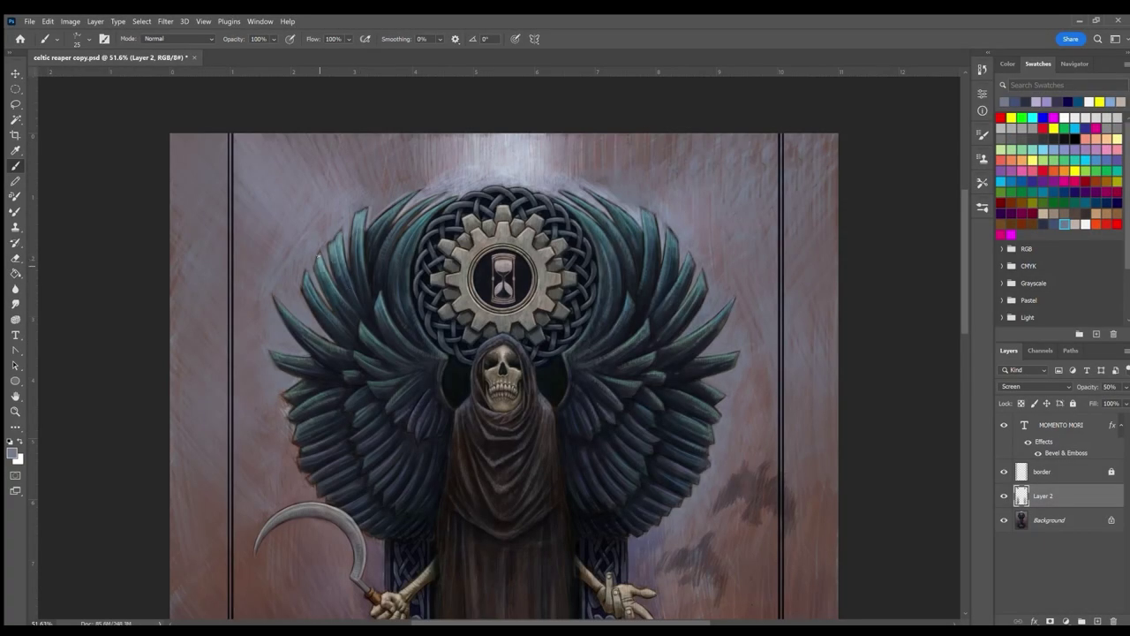
# Step: Lighten the left and right wing feathers and the area beside the right knotwork
pyautogui.moveTo(320, 265)
pyautogui.mouseDown()
pyautogui.moveTo(344, 305)
pyautogui.moveTo(278, 308)
pyautogui.moveTo(336, 348)
pyautogui.moveTo(326, 372)
pyautogui.mouseUp()
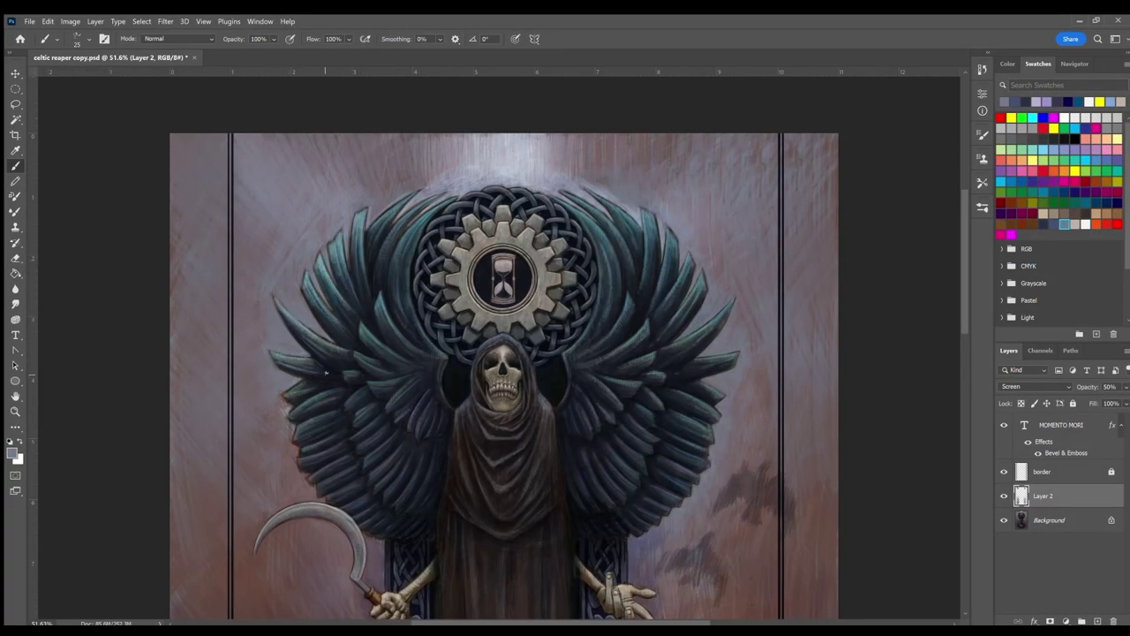
pyautogui.moveTo(378, 300)
pyautogui.mouseDown()
pyautogui.moveTo(388, 340)
pyautogui.moveTo(380, 362)
pyautogui.mouseUp()
pyautogui.moveTo(389, 203)
pyautogui.mouseDown()
pyautogui.moveTo(377, 240)
pyautogui.moveTo(437, 196)
pyautogui.mouseUp()
pyautogui.moveTo(393, 225)
pyautogui.mouseDown()
pyautogui.moveTo(415, 274)
pyautogui.moveTo(451, 201)
pyautogui.mouseUp()
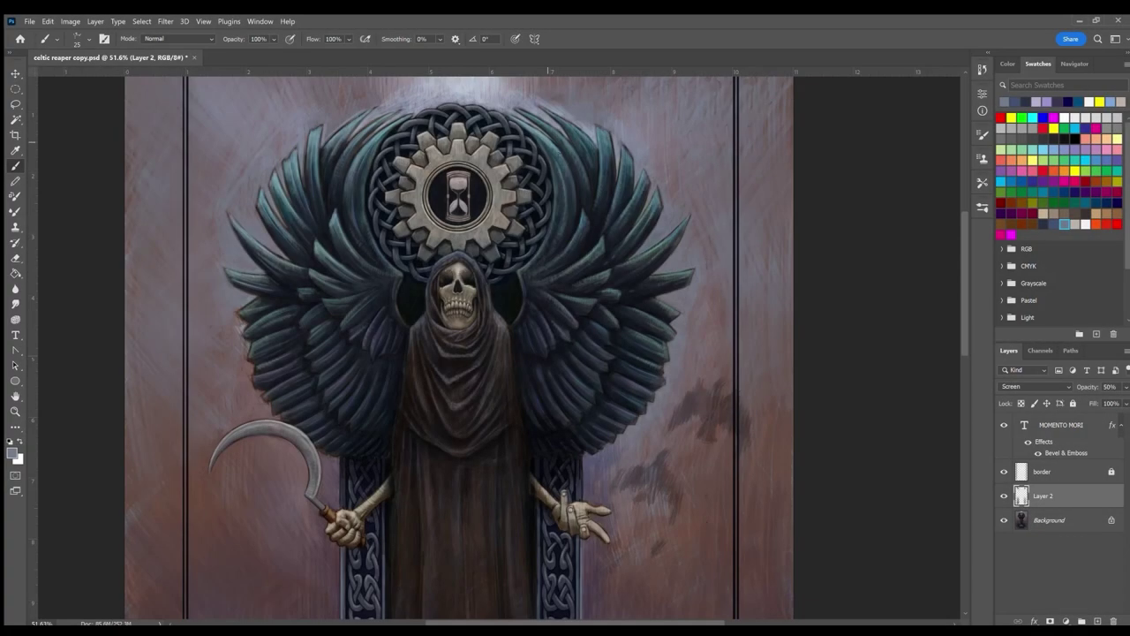
pyautogui.moveTo(565, 194)
pyautogui.mouseDown()
pyautogui.moveTo(534, 142)
pyautogui.moveTo(578, 169)
pyautogui.mouseUp()
pyautogui.moveTo(548, 111)
pyautogui.mouseDown()
pyautogui.moveTo(629, 164)
pyautogui.moveTo(613, 217)
pyautogui.moveTo(558, 273)
pyautogui.mouseUp()
pyautogui.moveTo(634, 174)
pyautogui.mouseDown()
pyautogui.moveTo(626, 199)
pyautogui.moveTo(653, 249)
pyautogui.moveTo(680, 263)
pyautogui.mouseUp()
pyautogui.moveTo(605, 270); pyautogui.dragTo(581, 282)
pyautogui.moveTo(690, 272); pyautogui.dragTo(659, 281)
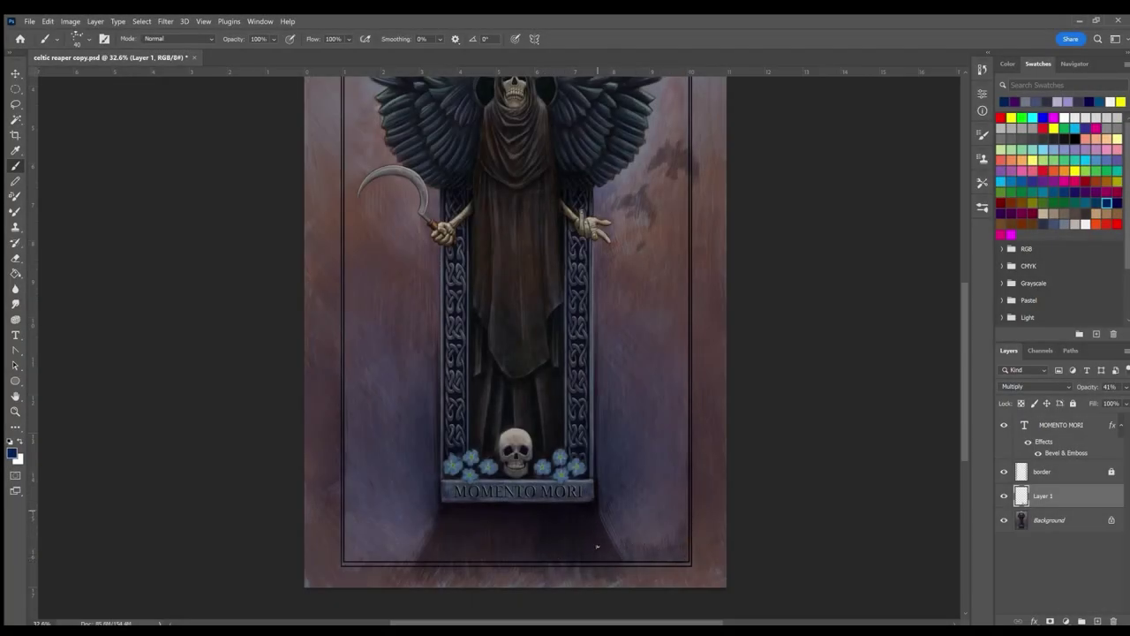
# Step: Enlarge the brush and darken the background on both sides of the niche base
pyautogui.press(']')
pyautogui.press(']')
pyautogui.press(']')
pyautogui.moveTo(611, 539); pyautogui.dragTo(675, 503)
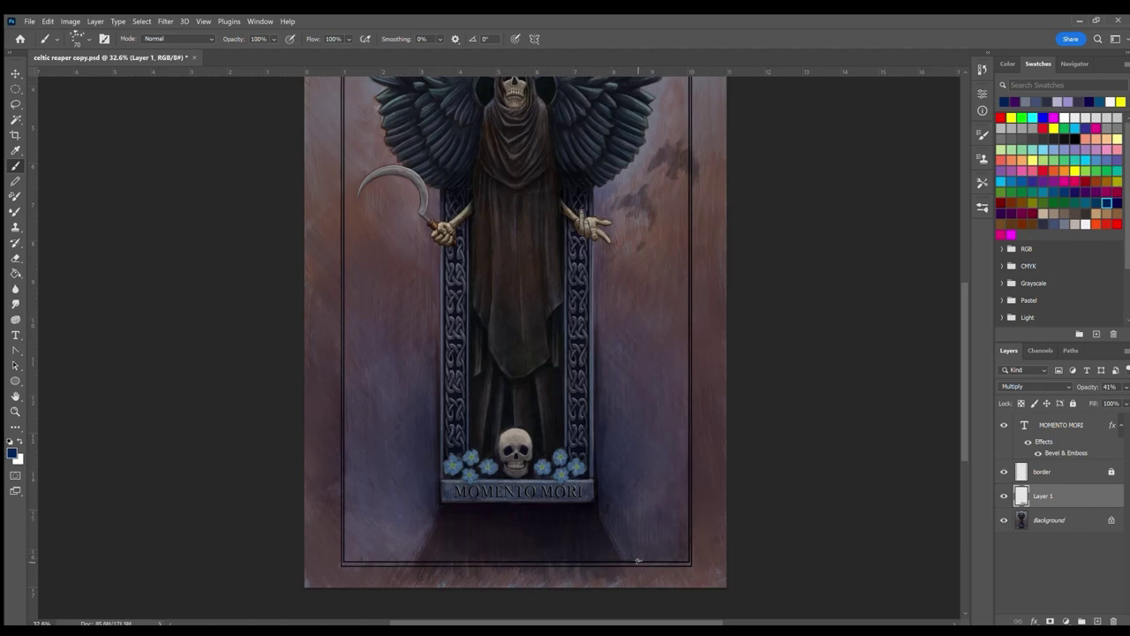
pyautogui.moveTo(427, 511)
pyautogui.mouseDown()
pyautogui.moveTo(427, 546)
pyautogui.moveTo(416, 530)
pyautogui.mouseUp()
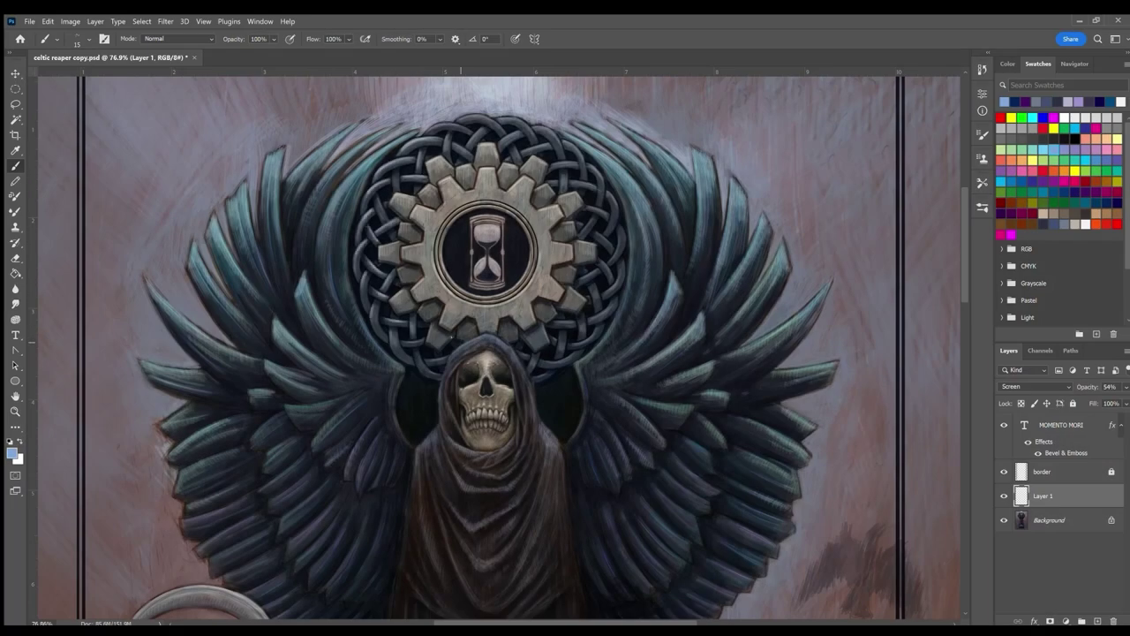
# Step: Brush faint highlights along the knotwork top, below the plaque's right end, on the hood and skull face
pyautogui.moveTo(453, 137)
pyautogui.mouseDown()
pyautogui.moveTo(475, 117)
pyautogui.moveTo(542, 128)
pyautogui.moveTo(535, 149)
pyautogui.moveTo(597, 173)
pyautogui.moveTo(601, 210)
pyautogui.moveTo(614, 196)
pyautogui.moveTo(616, 282)
pyautogui.moveTo(585, 327)
pyautogui.mouseUp()
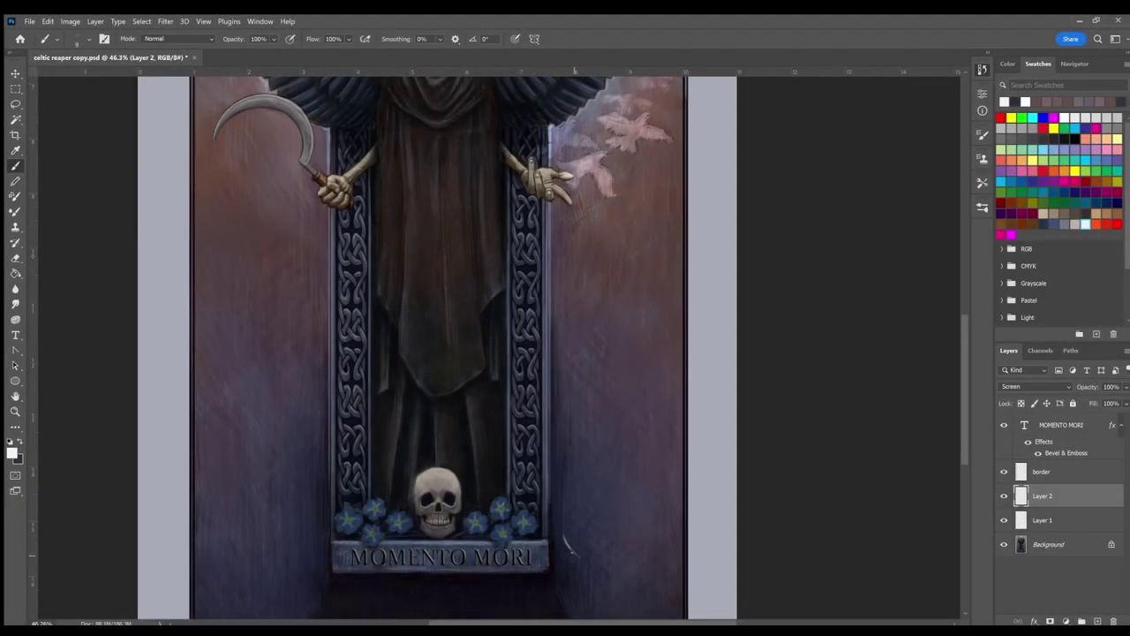
pyautogui.moveTo(570, 549)
pyautogui.mouseDown()
pyautogui.moveTo(599, 558)
pyautogui.moveTo(597, 572)
pyautogui.moveTo(605, 547)
pyautogui.moveTo(562, 546)
pyautogui.moveTo(574, 545)
pyautogui.moveTo(575, 565)
pyautogui.moveTo(597, 567)
pyautogui.moveTo(589, 554)
pyautogui.mouseUp()
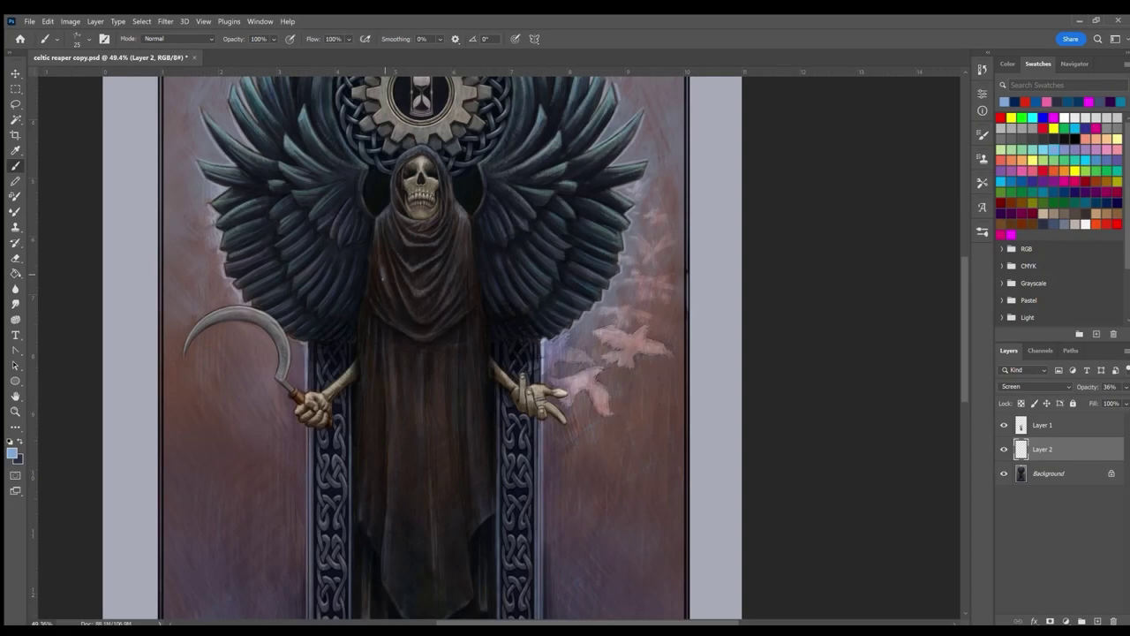
pyautogui.moveTo(385, 279); pyautogui.dragTo(393, 304)
pyautogui.moveTo(379, 253); pyautogui.dragTo(415, 269)
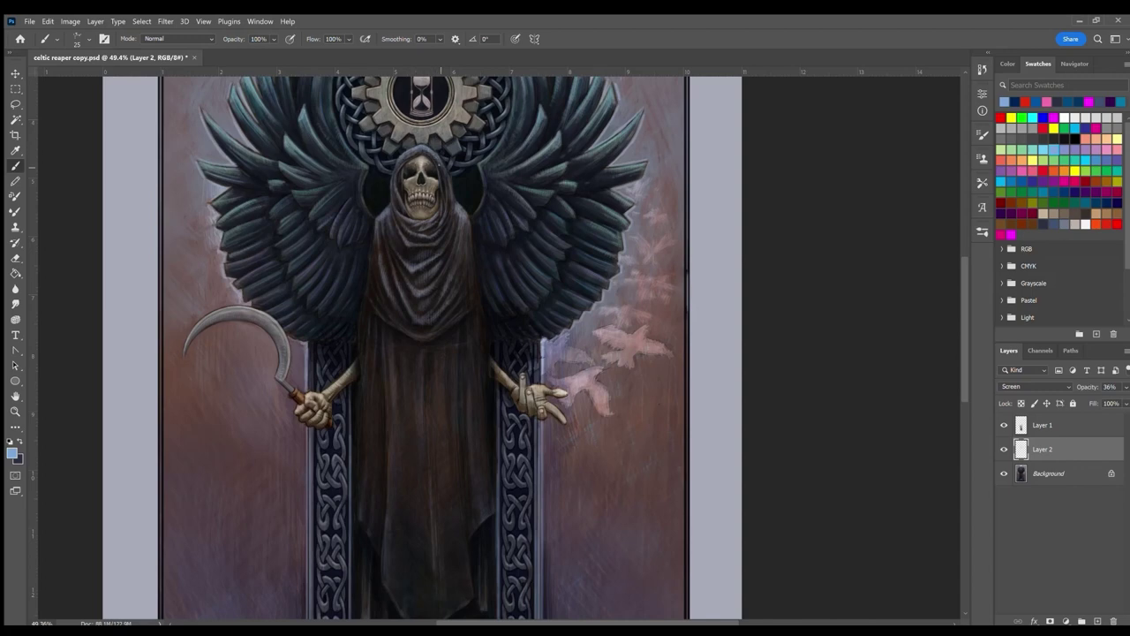
pyautogui.moveTo(441, 168); pyautogui.dragTo(444, 196)
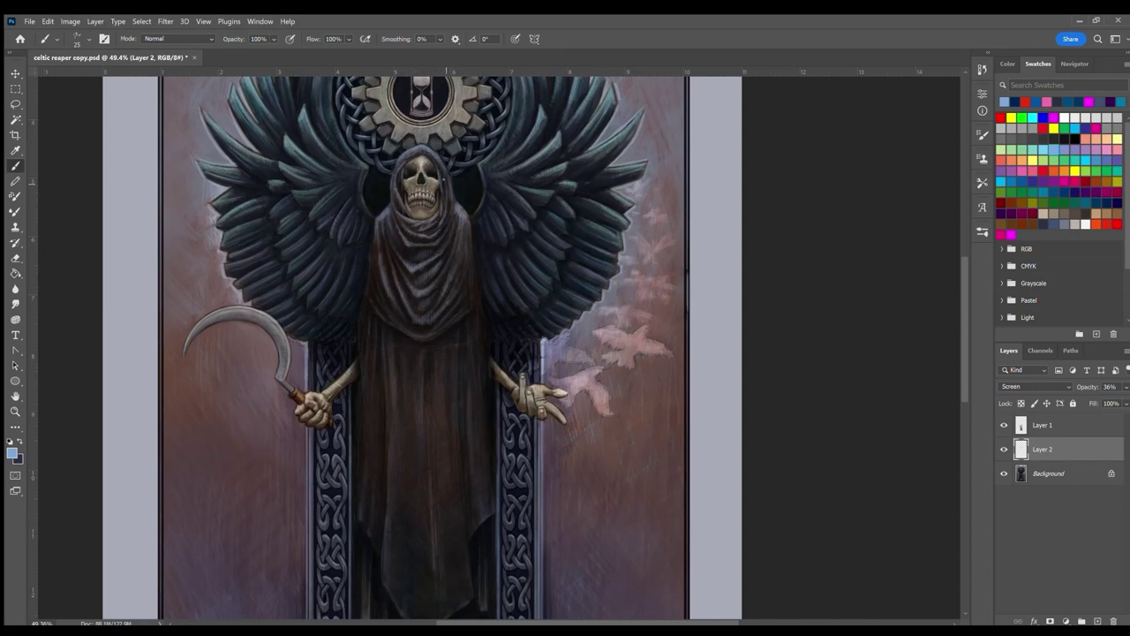